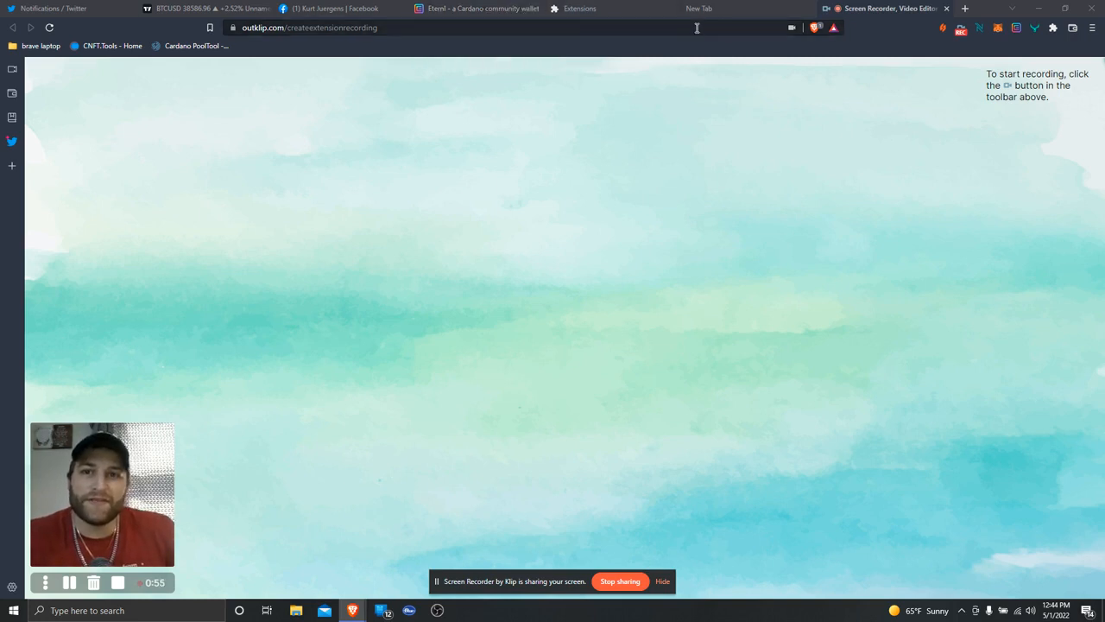
Step: Open Brave's extensions management page from the puzzle-piece extensions menu
left_click(725, 29)
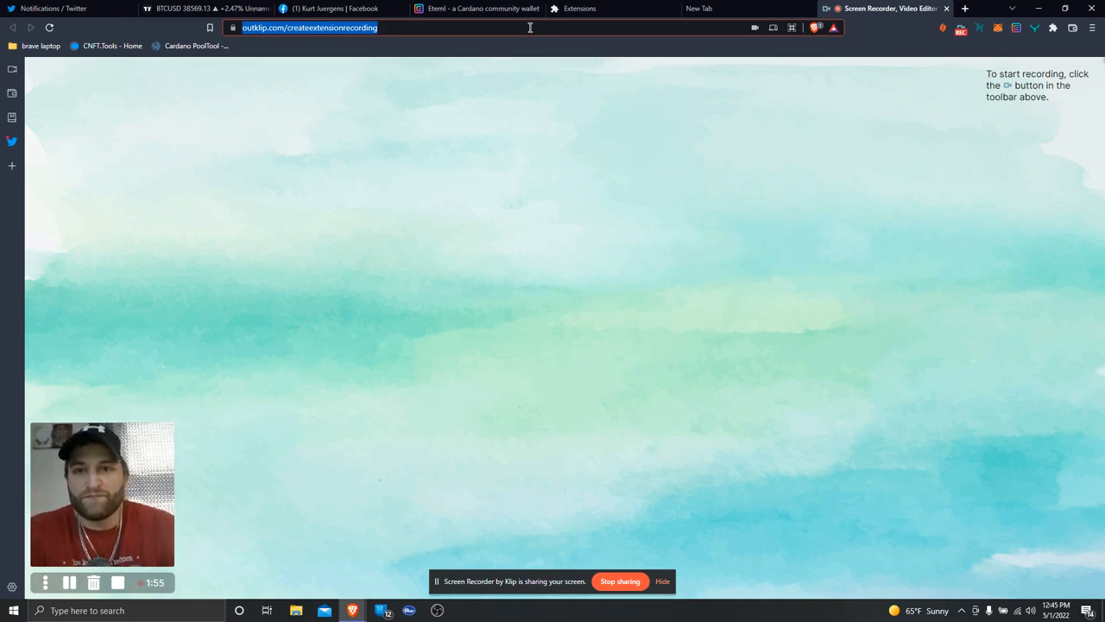
left_click(1053, 28)
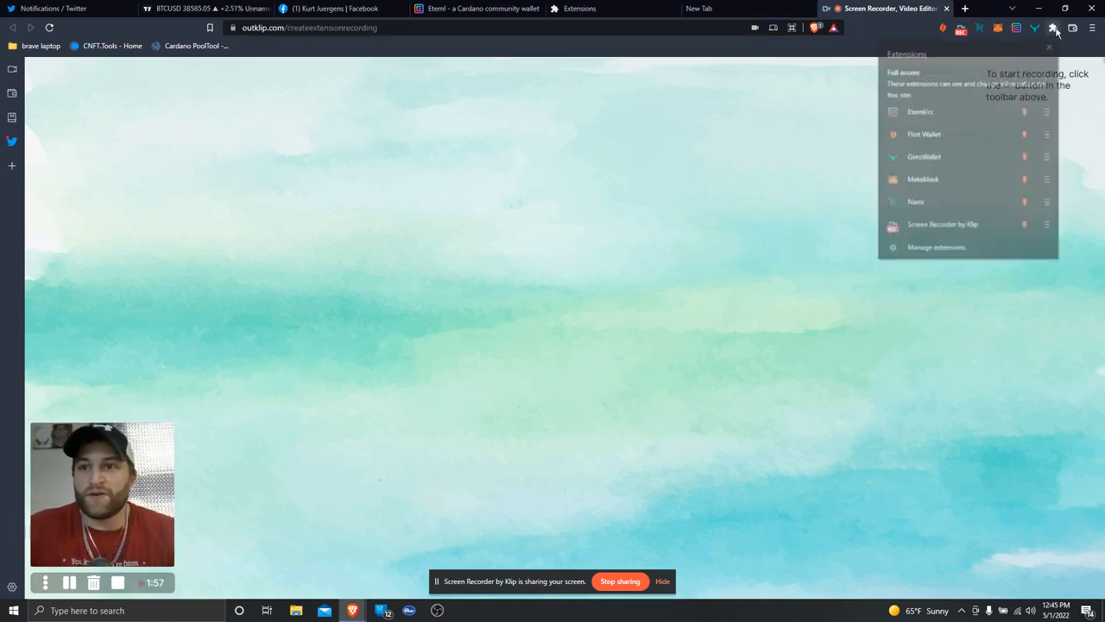
left_click(954, 250)
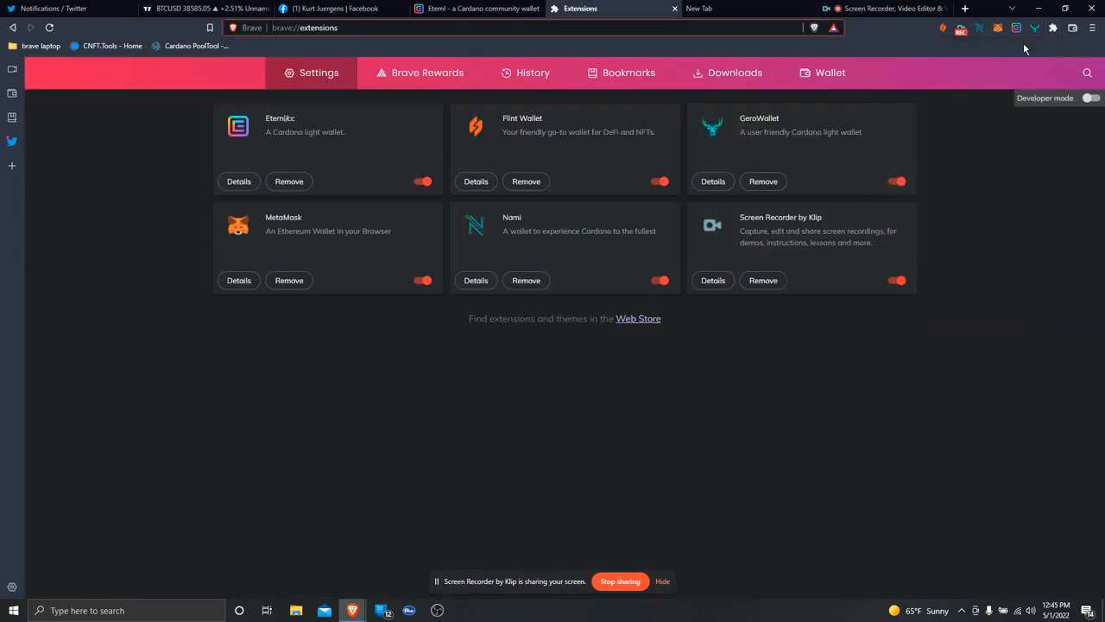
left_click(1053, 28)
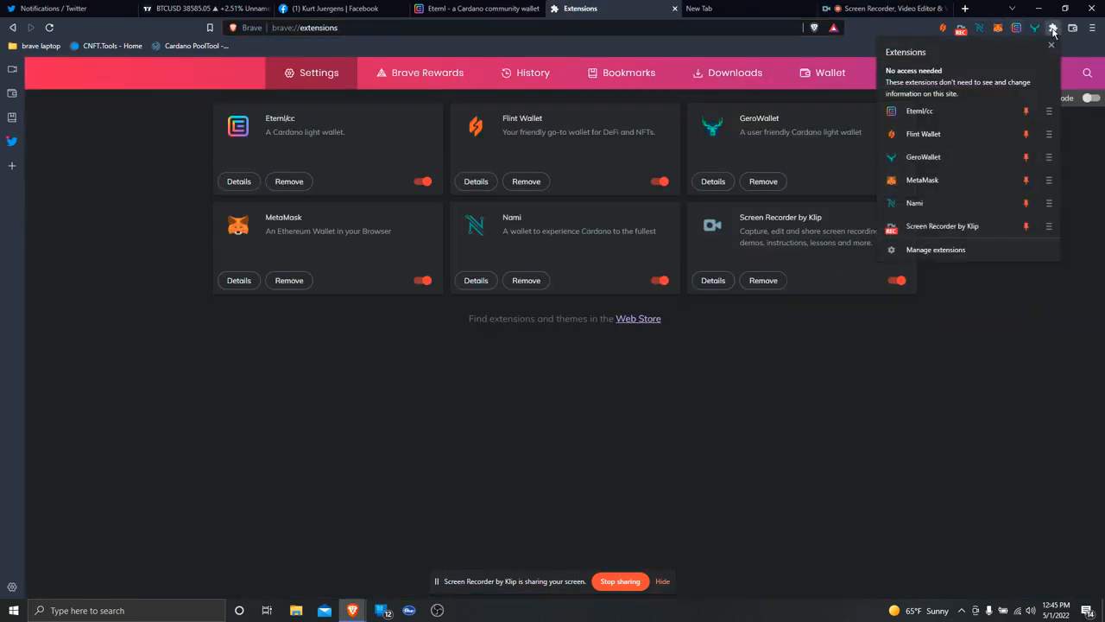
left_click(959, 332)
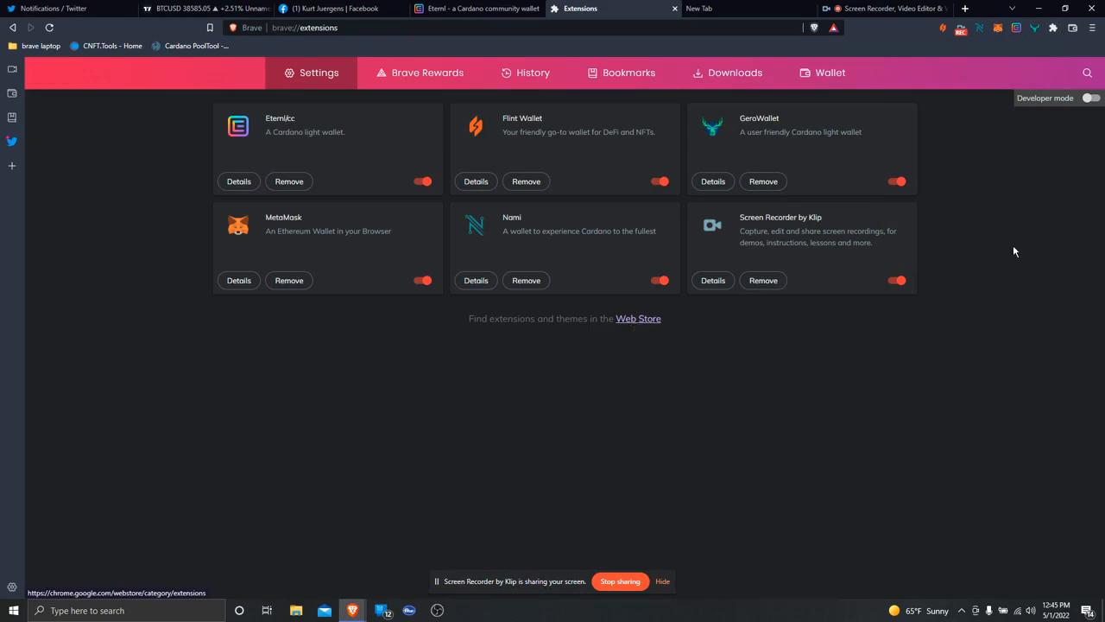
Step: Open the Chrome Web Store in a new tab, then return to the Twitter notifications tab
left_click(1051, 33)
left_click(996, 373)
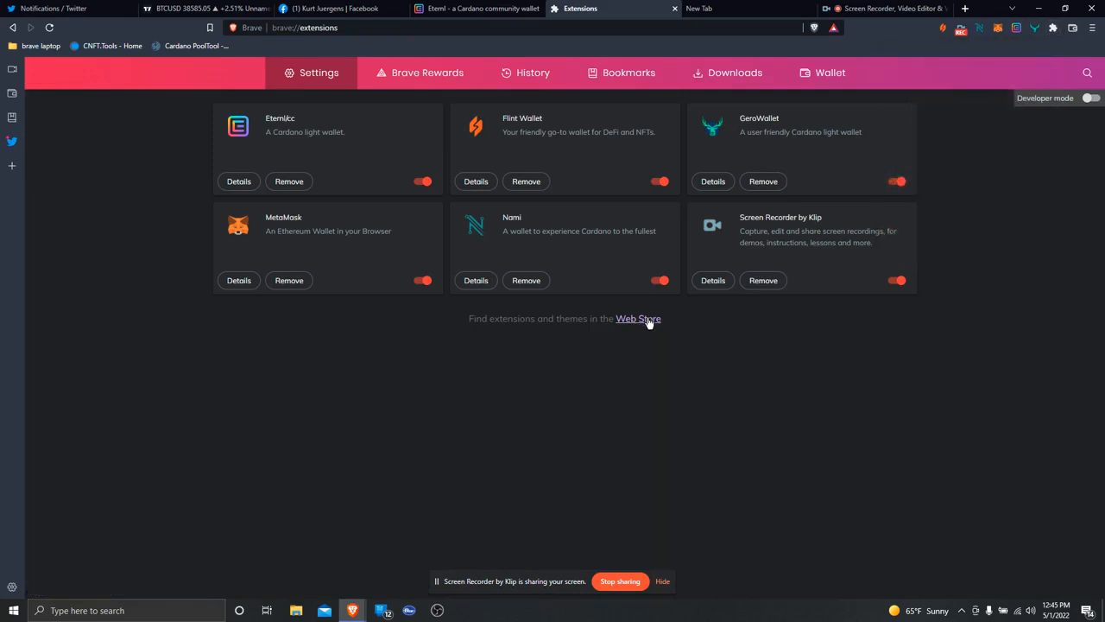
left_click(649, 319)
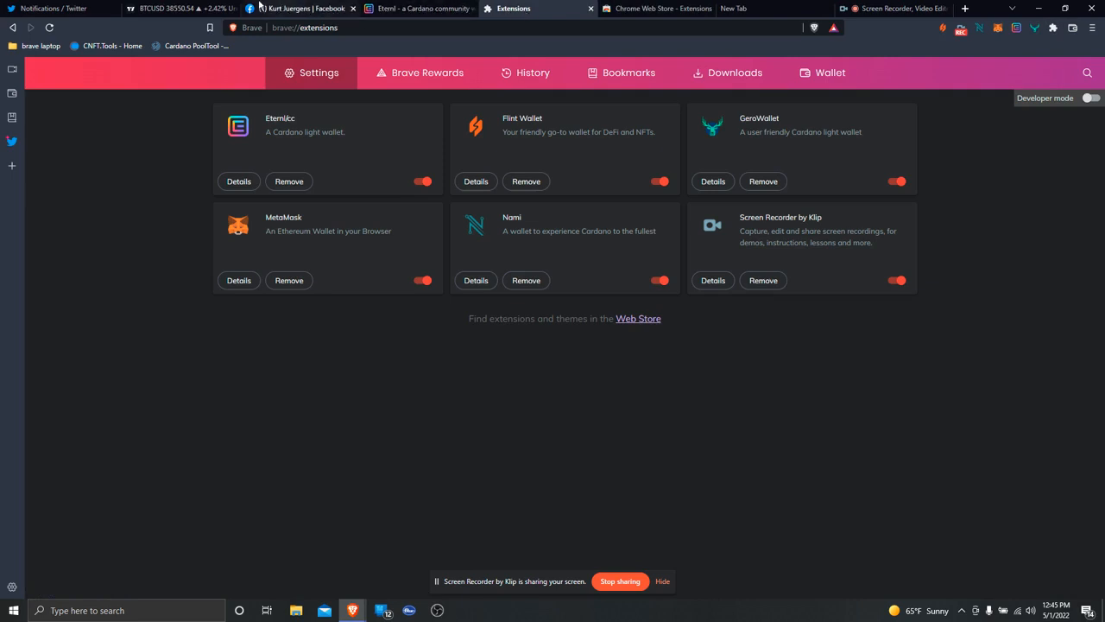
left_click(54, 7)
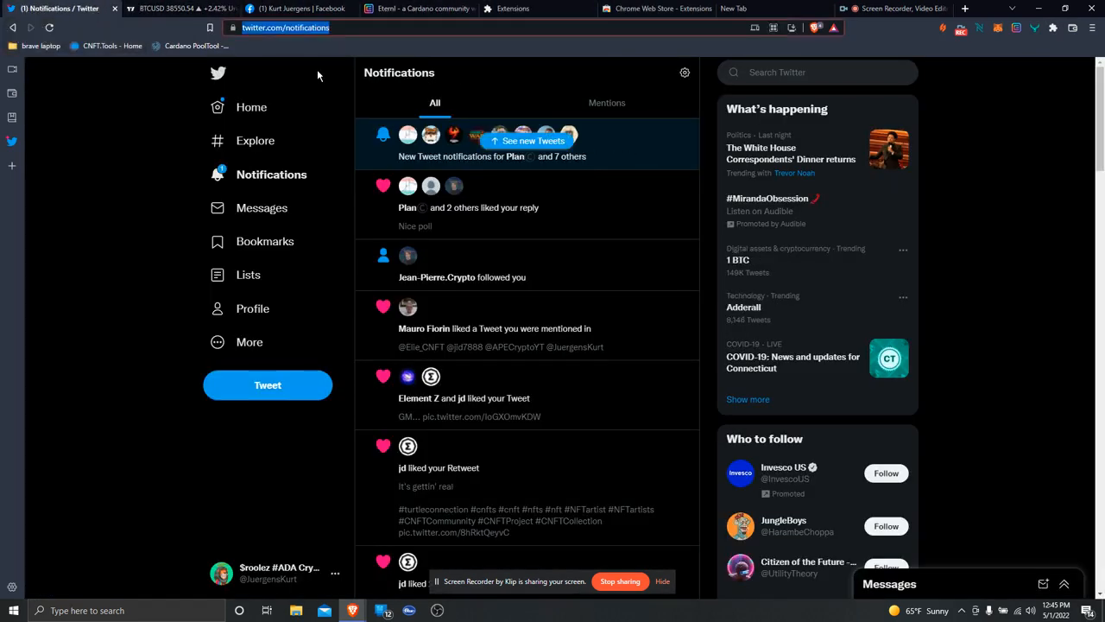
Step: Web-search 'Chrom Web store' and open the Chrome Web Store from the results
type("Chrom")
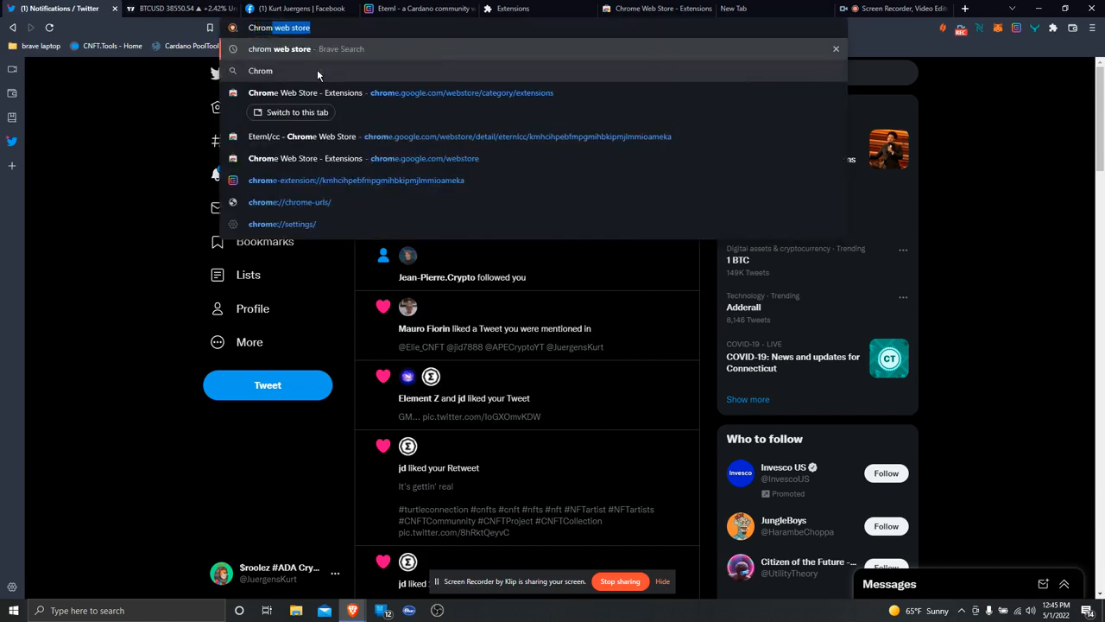
type(" Web store")
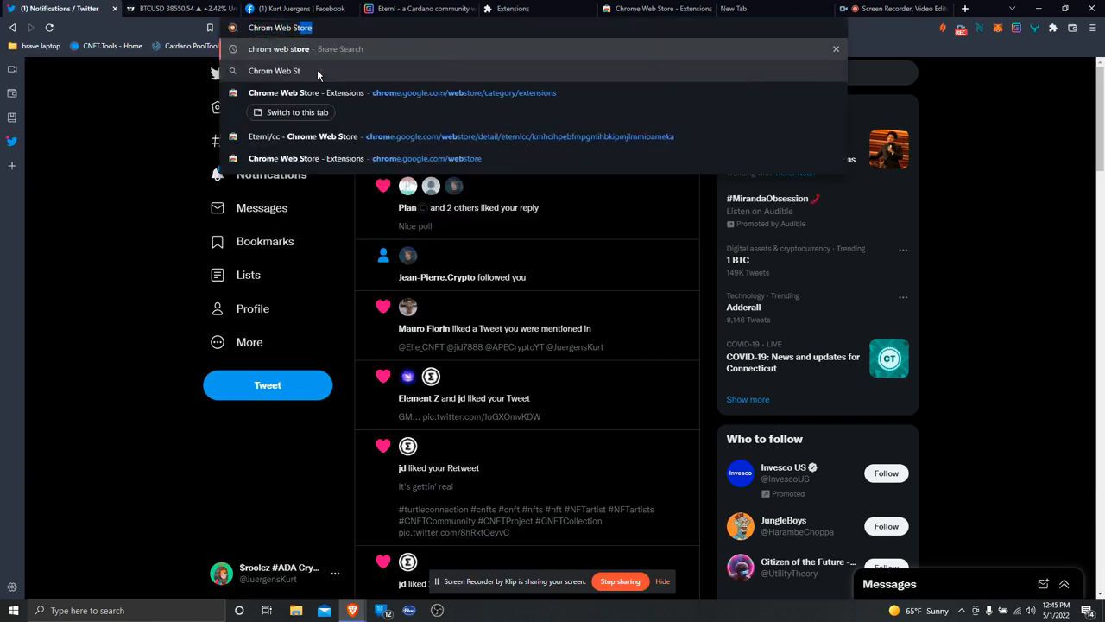
key("Return")
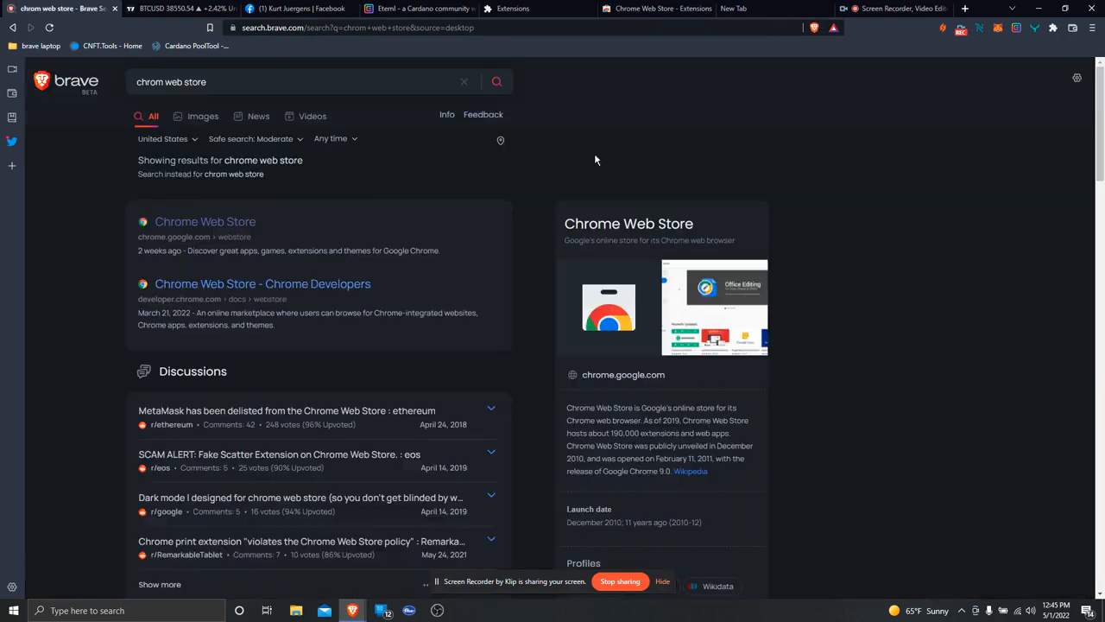
left_click(205, 222)
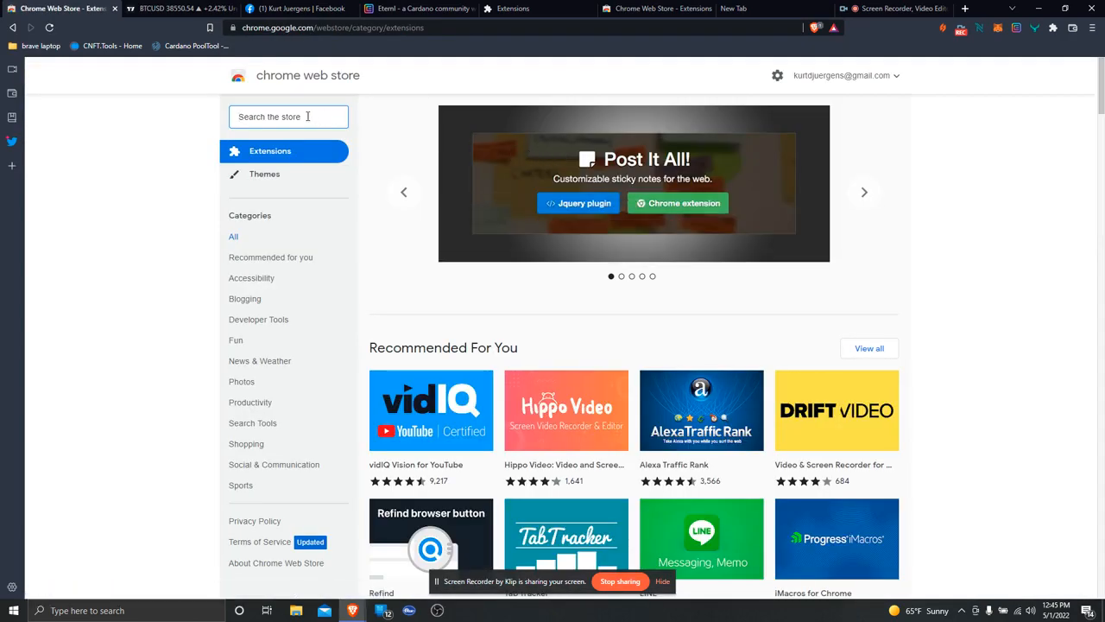
Step: Search the store for 'Eternl', replacing the misspelled 'Etnrl' query
type("Etn")
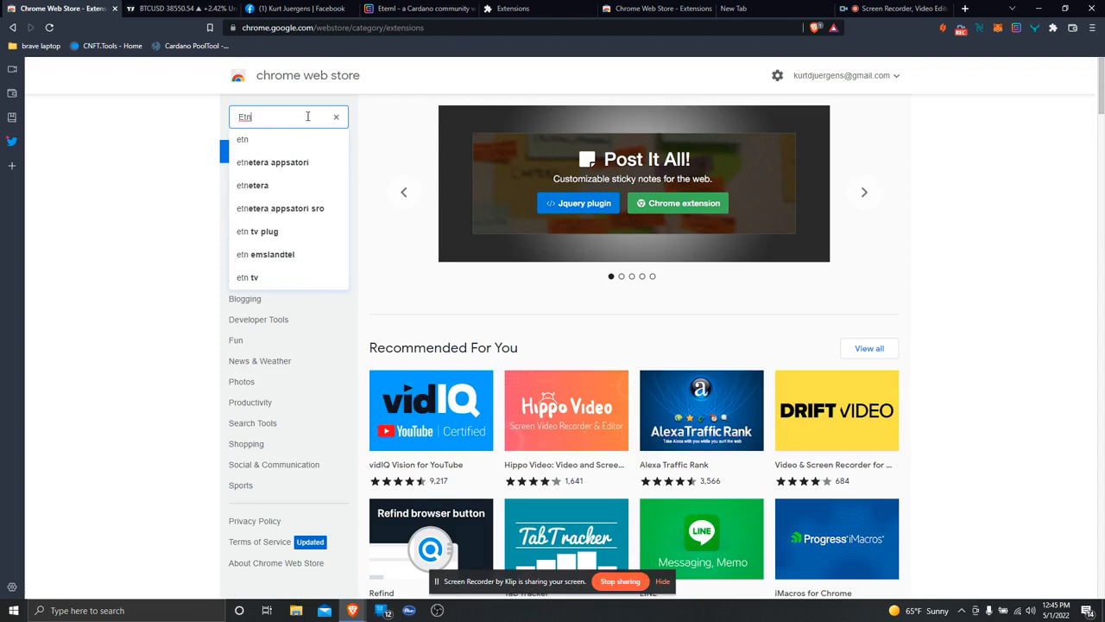
type("r")
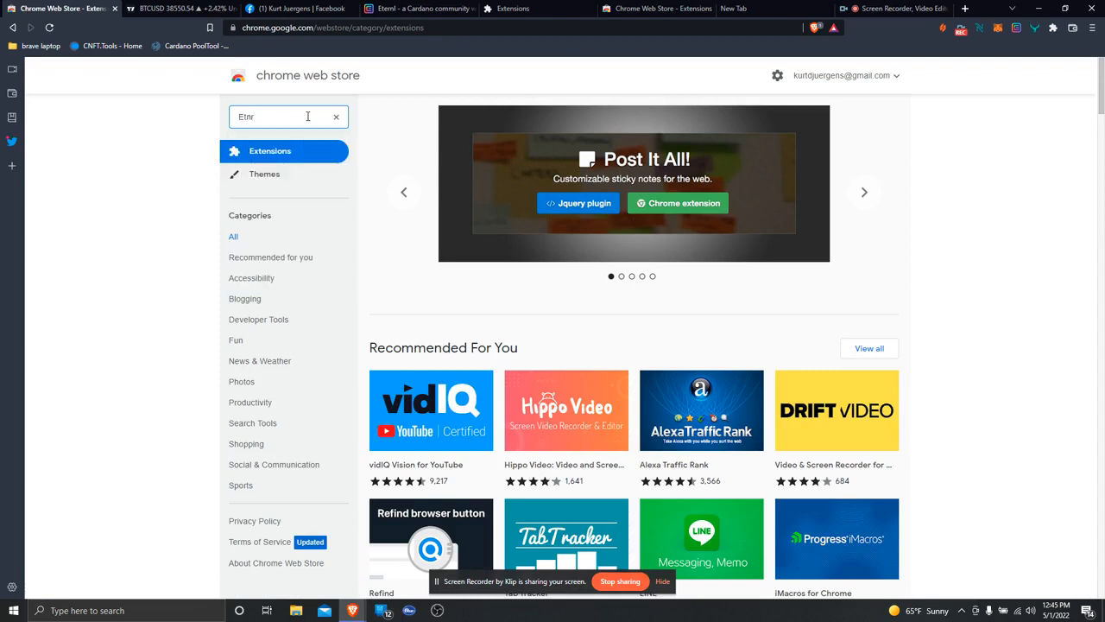
type("l")
key("Return")
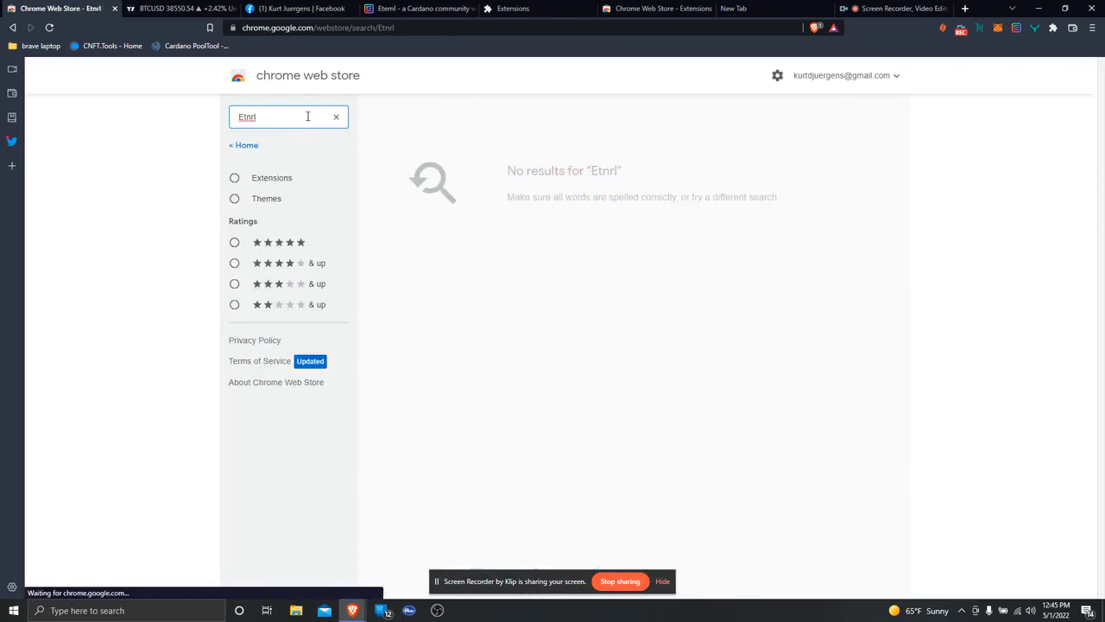
key("BackSpace")
key("BackSpace")
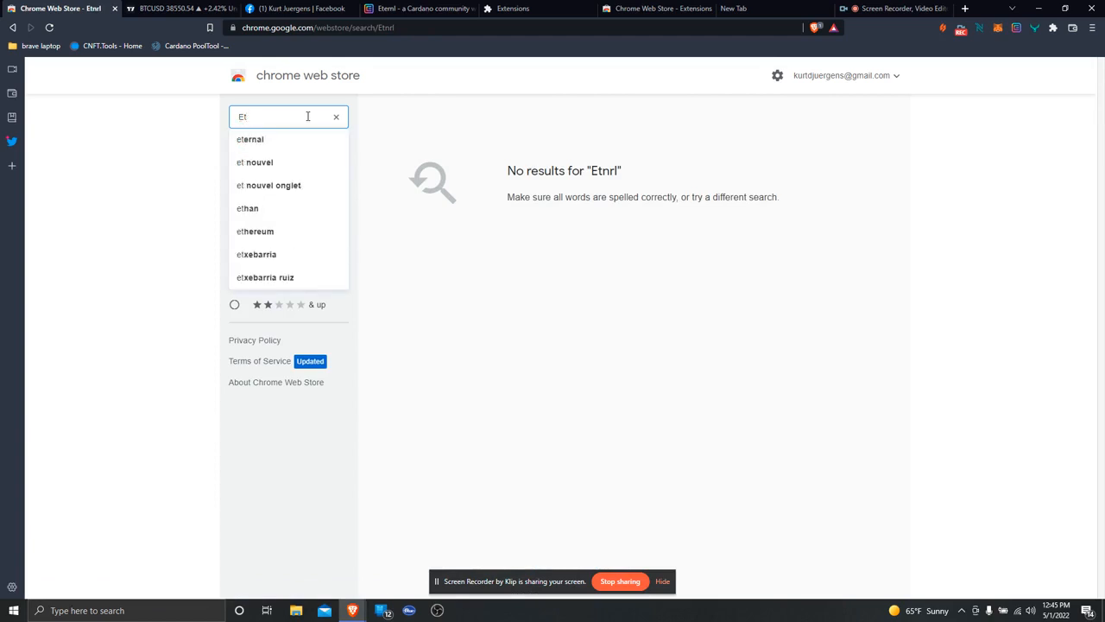
left_click(283, 138)
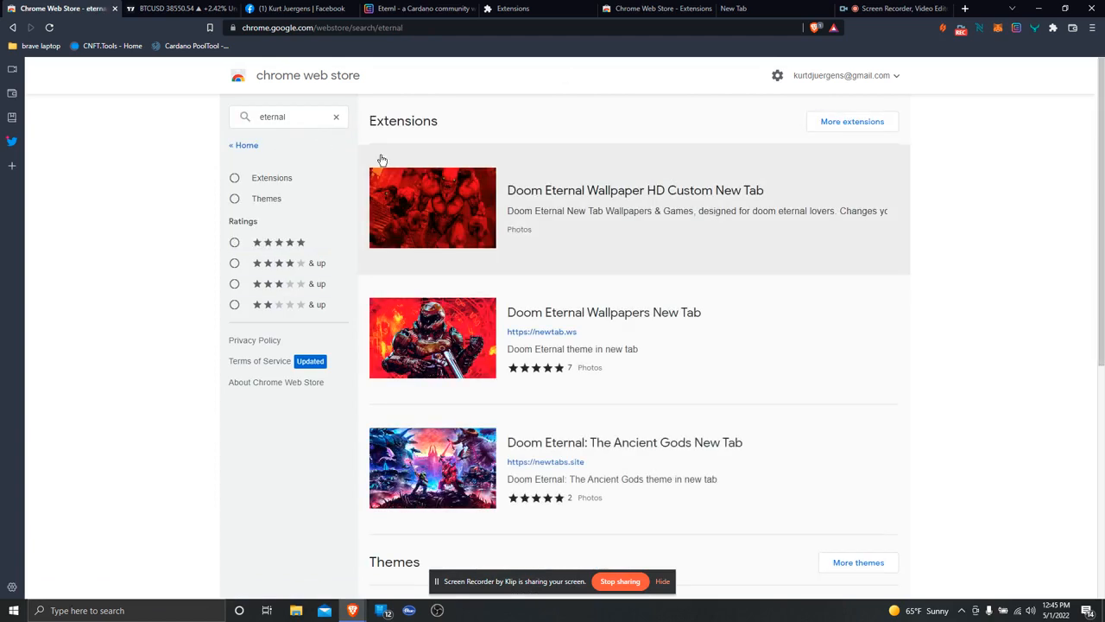
left_click(303, 116)
key("ctrl+a")
type("E")
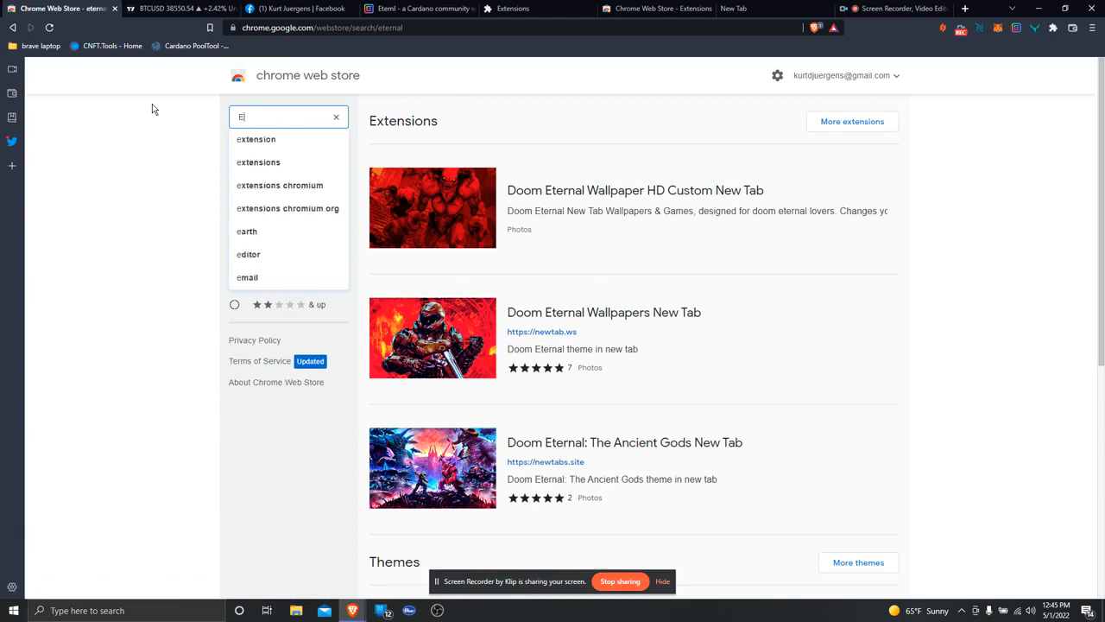
type("ternl")
key("Return")
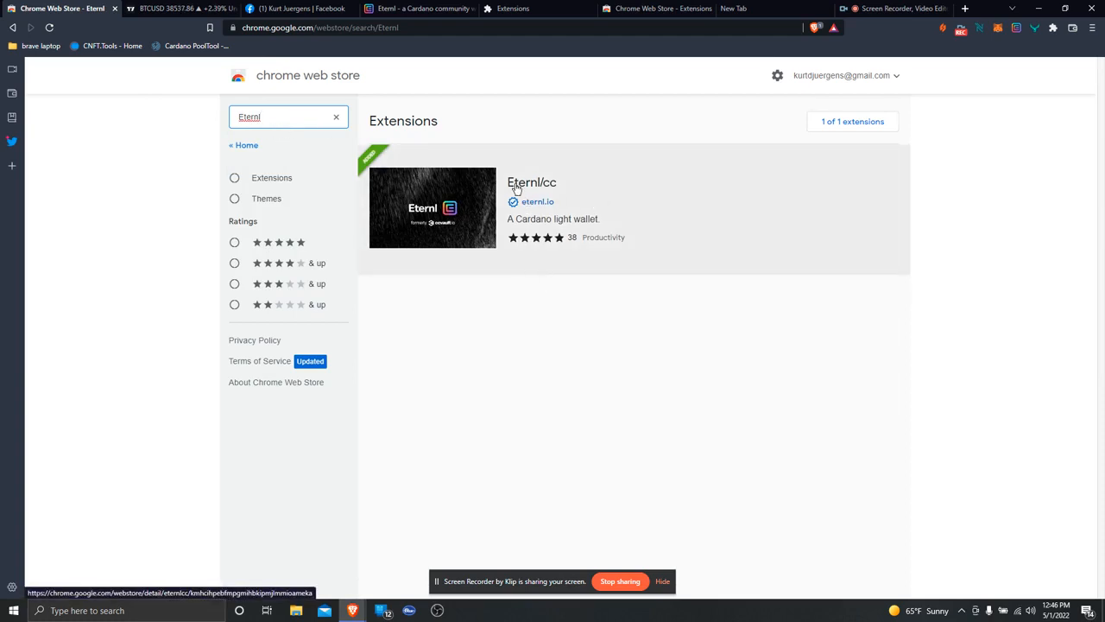
Step: Open the Eternl/cc store listing and unpin Eternl, Flint, GeroWallet, MetaMask, Nami and Klip
left_click(631, 217)
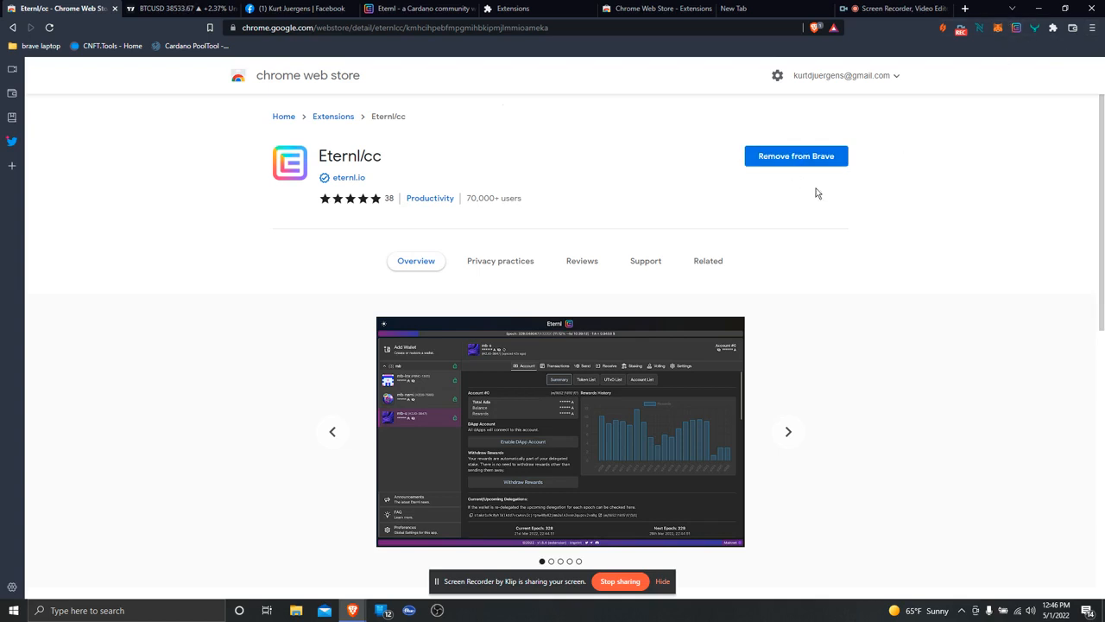
left_click(1053, 28)
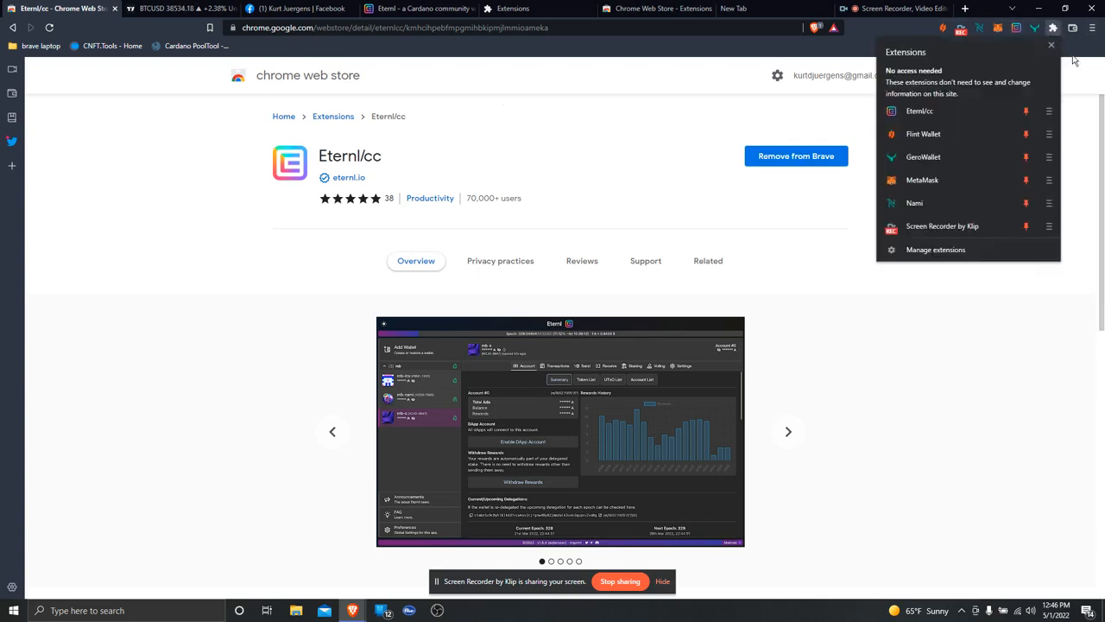
left_click(1026, 111)
left_click(1026, 134)
left_click(1026, 158)
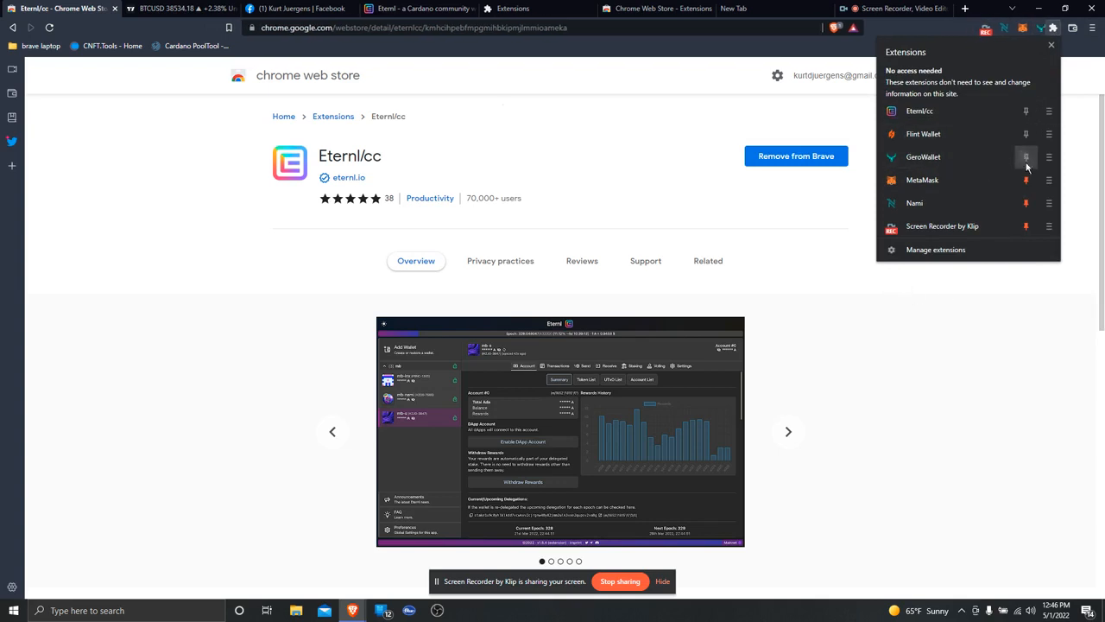
left_click(1026, 179)
left_click(1026, 203)
left_click(1025, 225)
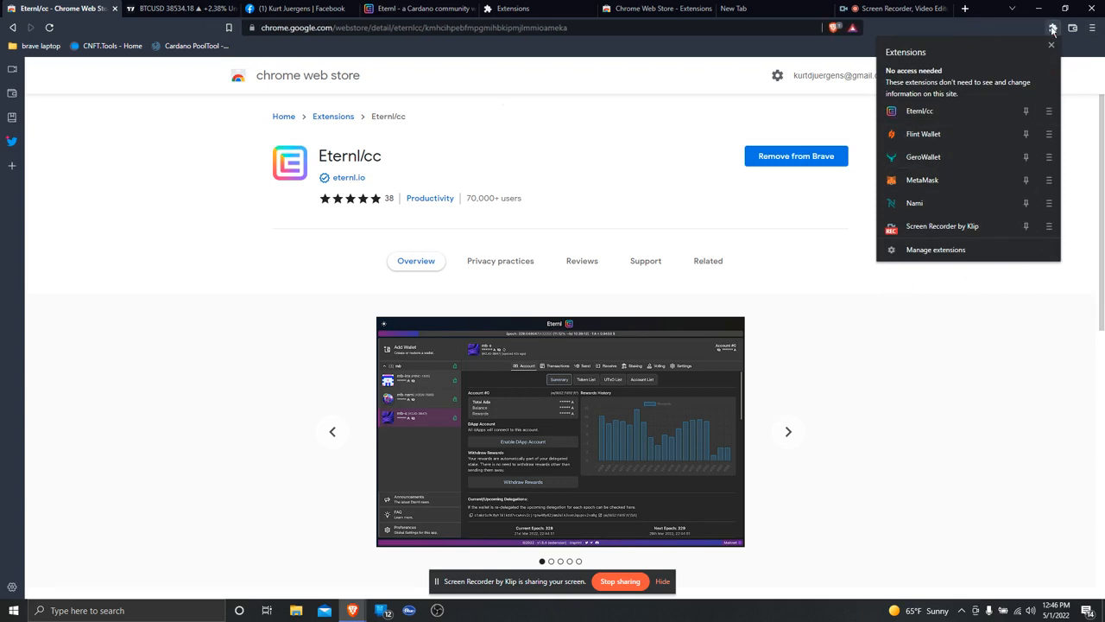
Step: Re-pin Eternl/cc first, then Flint, GeroWallet, MetaMask, Nami and Klip, and open Eternl
left_click(1025, 113)
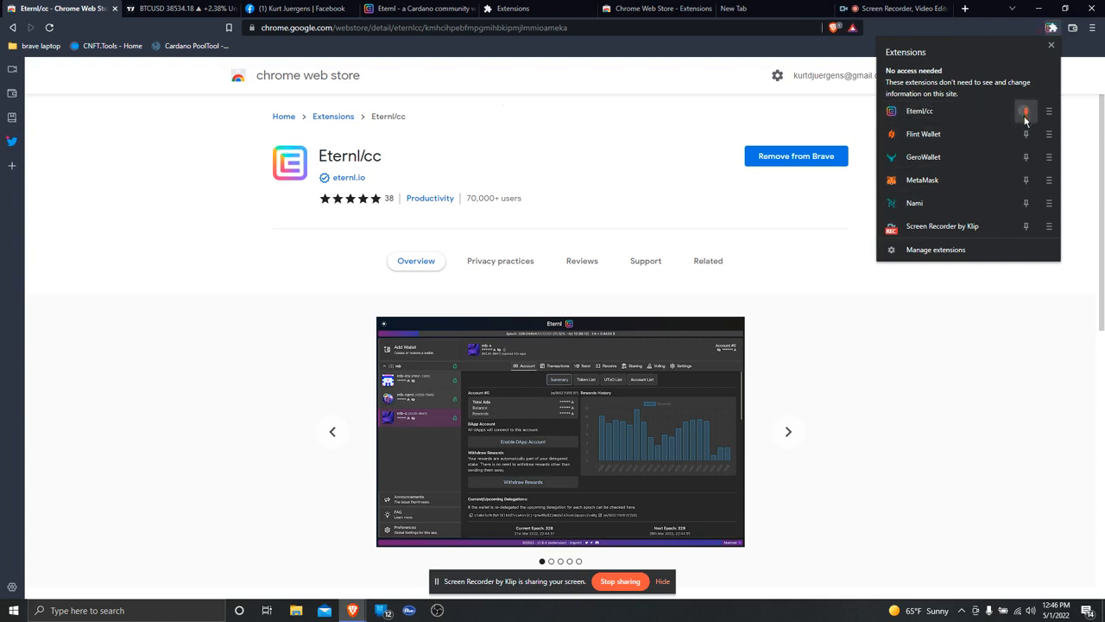
left_click(1026, 134)
left_click(1026, 157)
left_click(1026, 179)
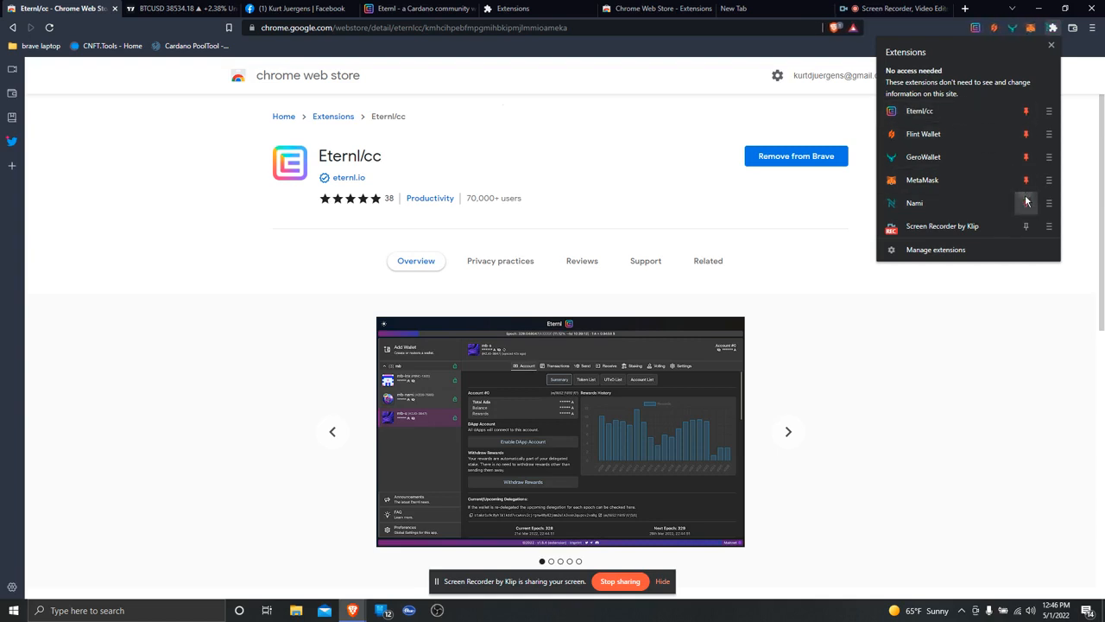
left_click(1026, 203)
left_click(1026, 226)
left_click(1017, 330)
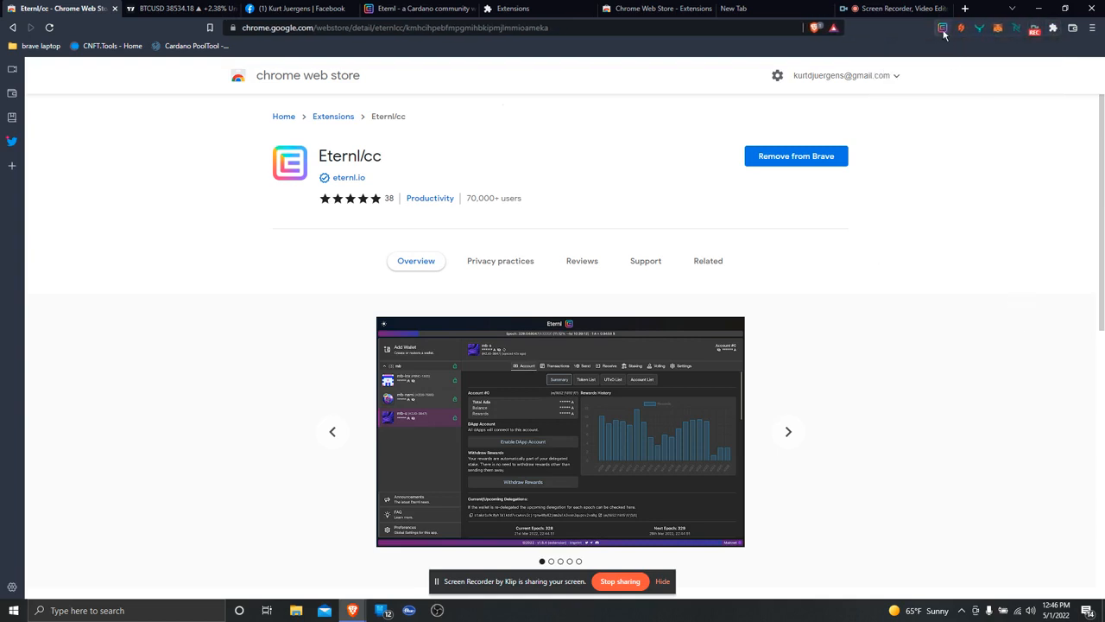
left_click(943, 28)
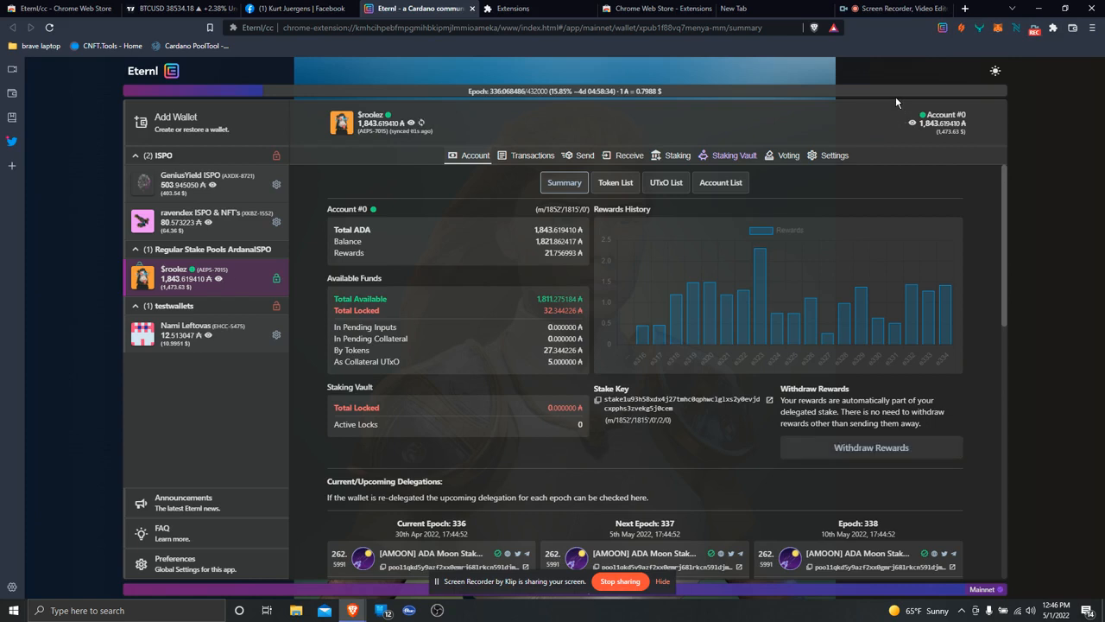
Step: Switch through the Klip and blank tabs to reach the Eternl wallet tab
left_click(894, 9)
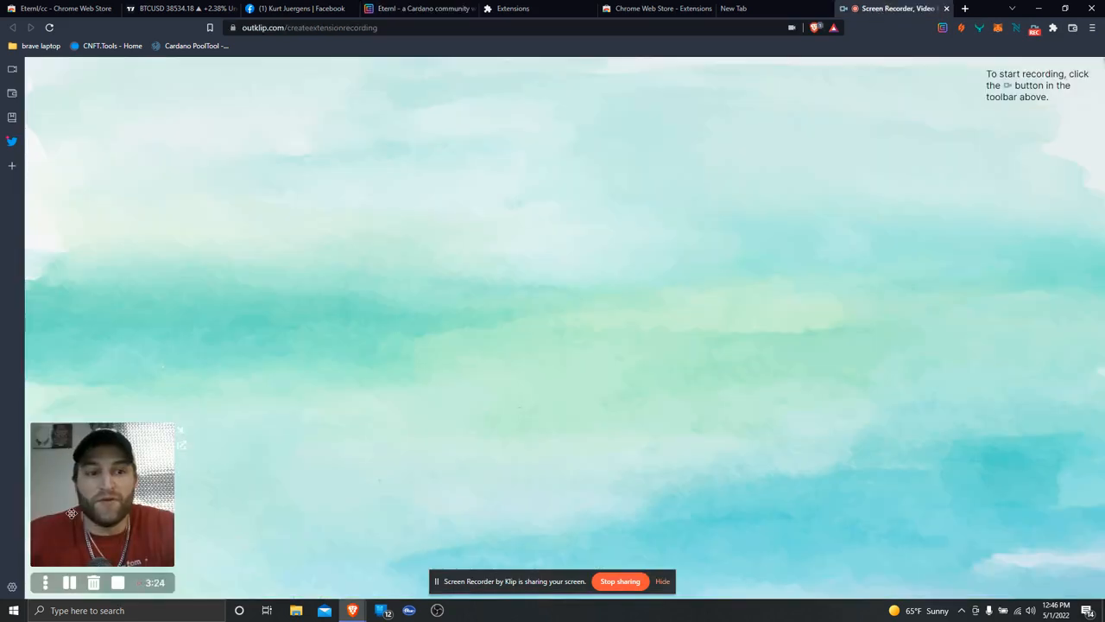
left_click(181, 444)
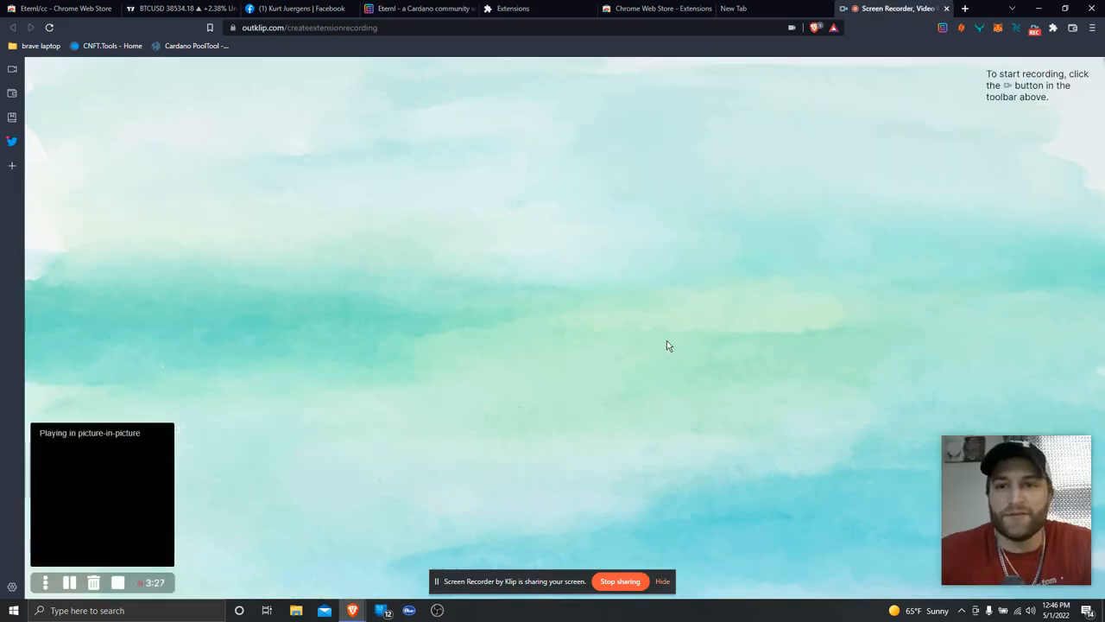
left_click(777, 7)
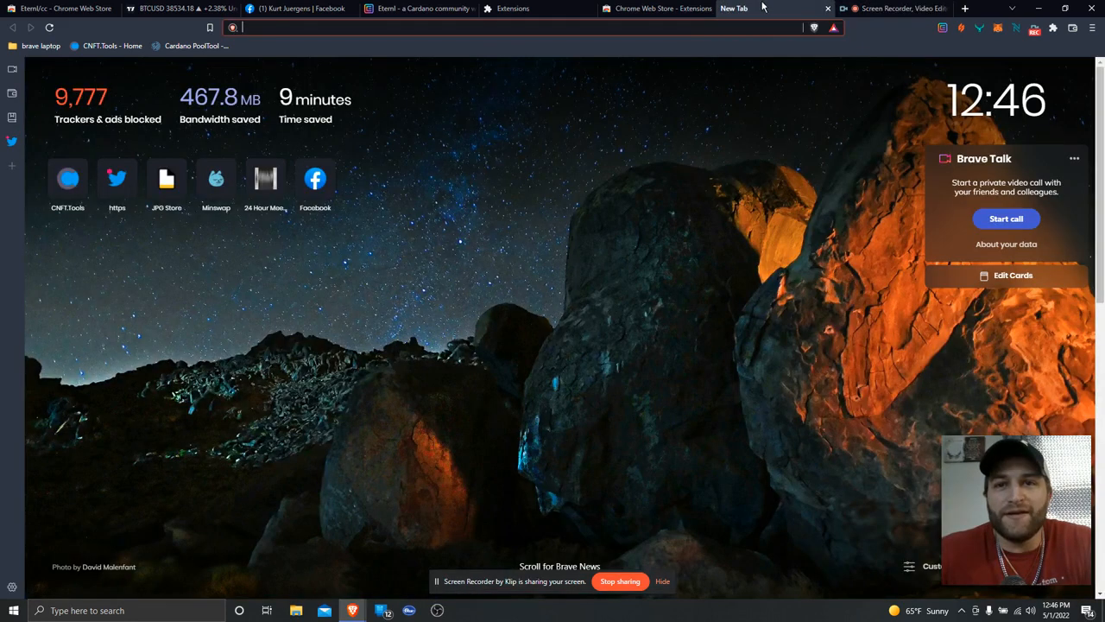
left_click(419, 7)
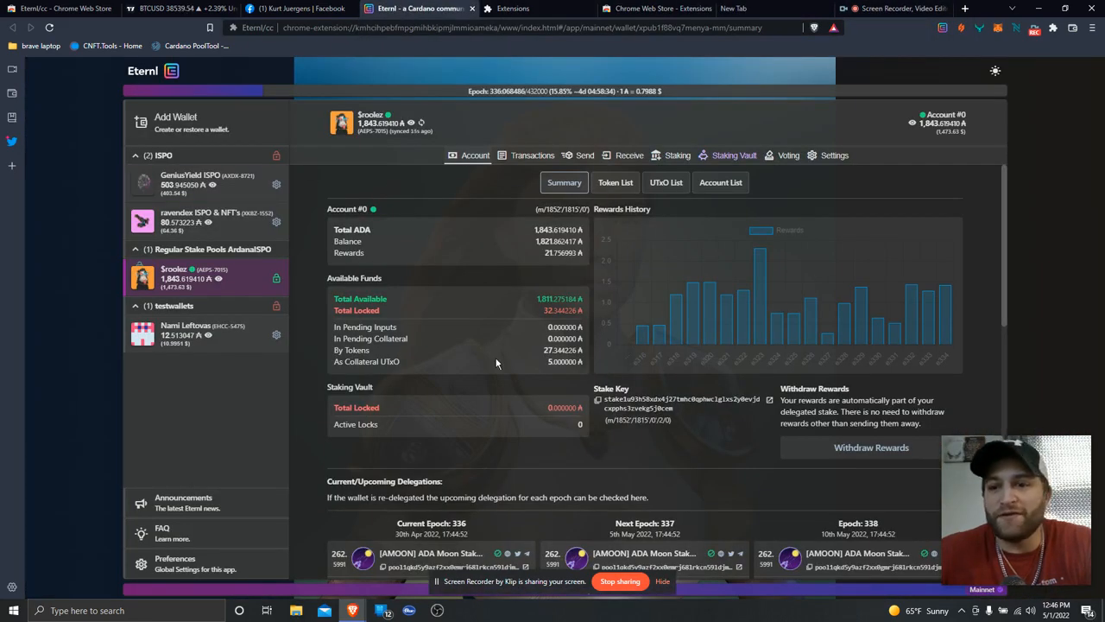
Step: Open the Eternl web app in a new tab, return to the extension, and go to Add Wallet
left_click(944, 31)
left_click(973, 50)
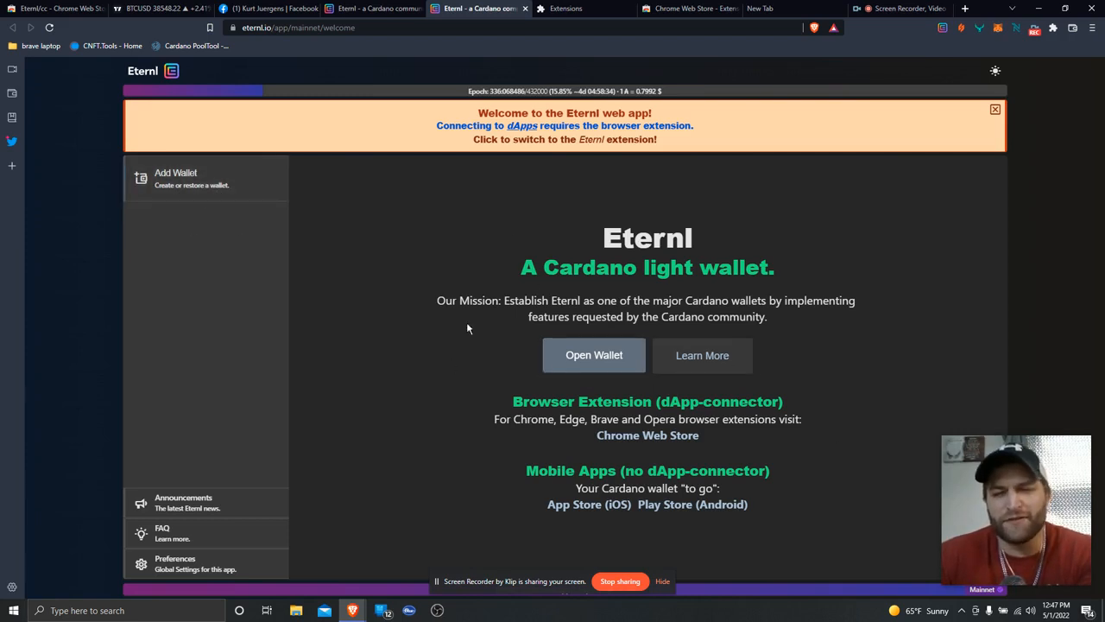
key("ctrl+shift+Tab")
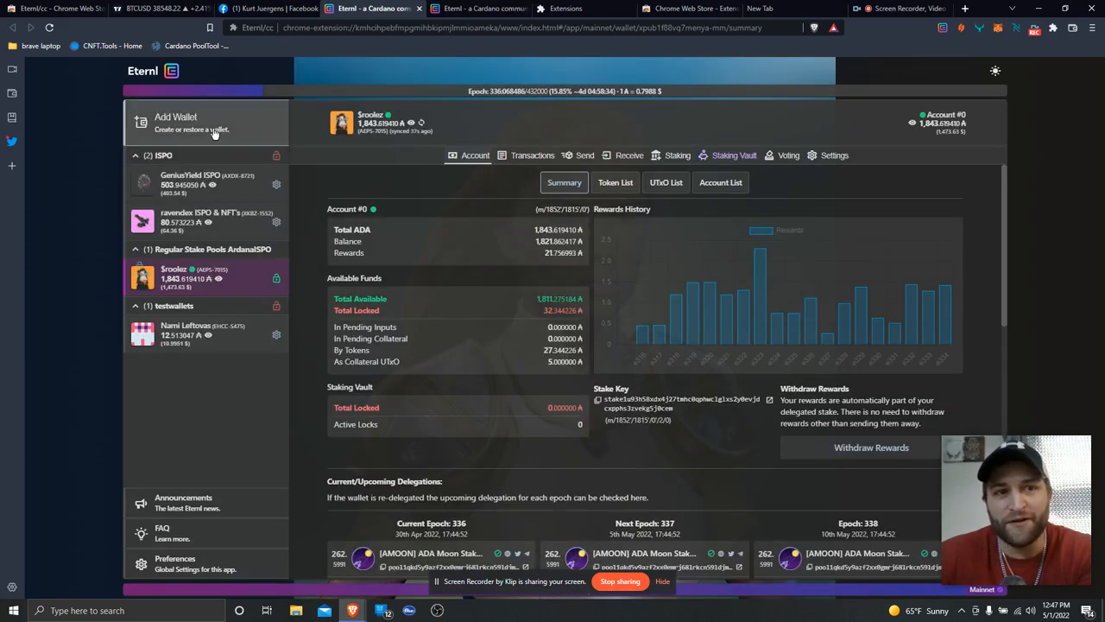
left_click(218, 132)
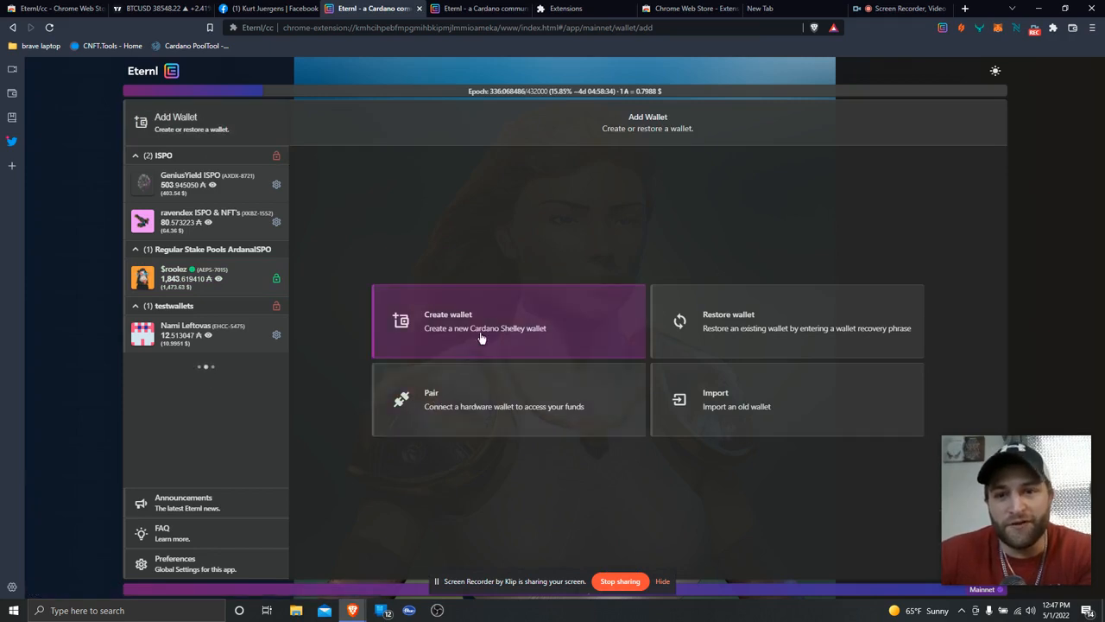
Step: Choose Create wallet, name it ROOLEZTEST, and enter a spending password
left_click(583, 325)
left_click(534, 235)
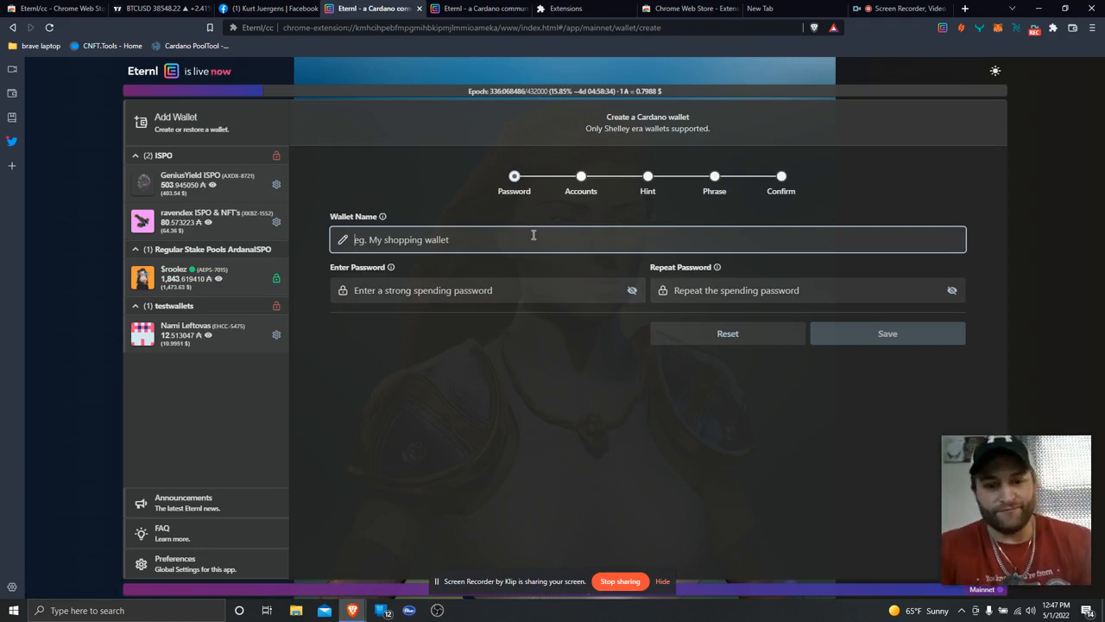
type("ROOLEX")
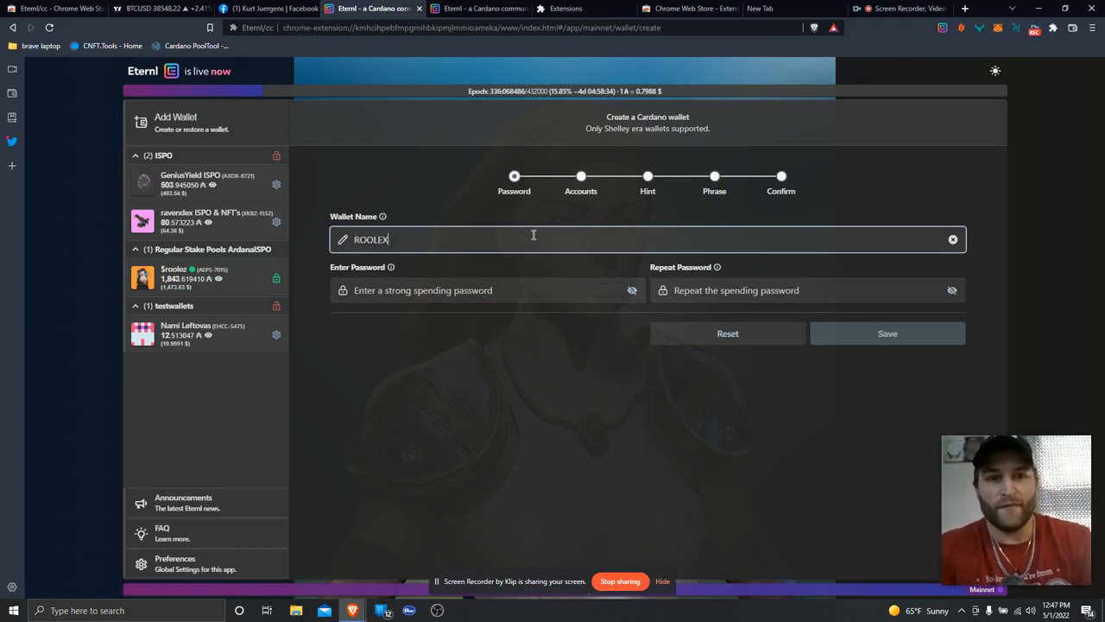
type("TEST")
key("Tab")
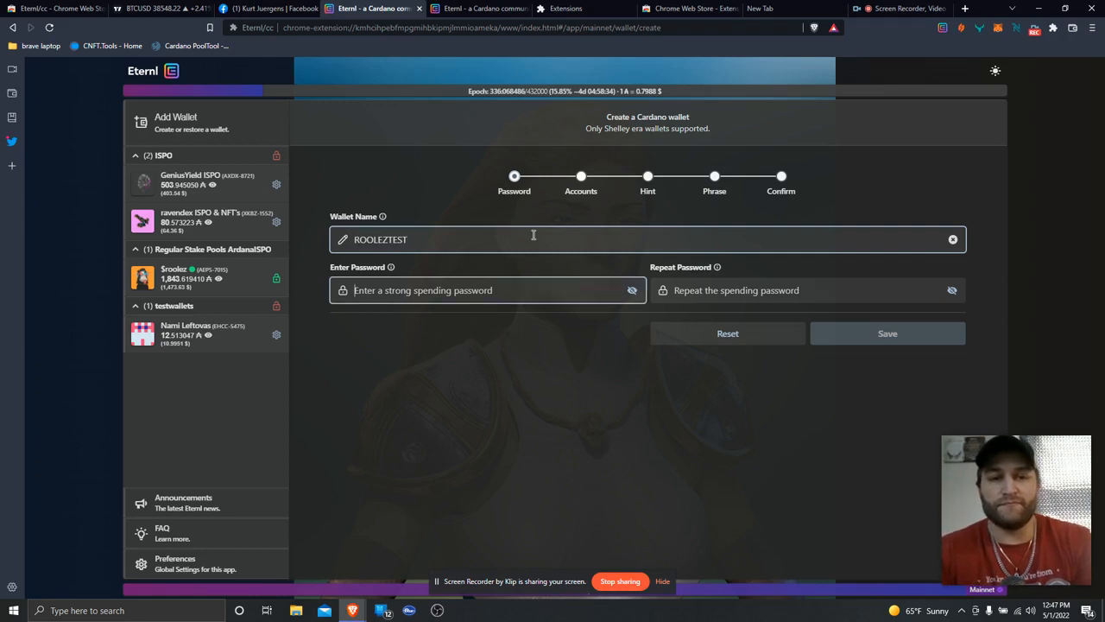
type("•••")
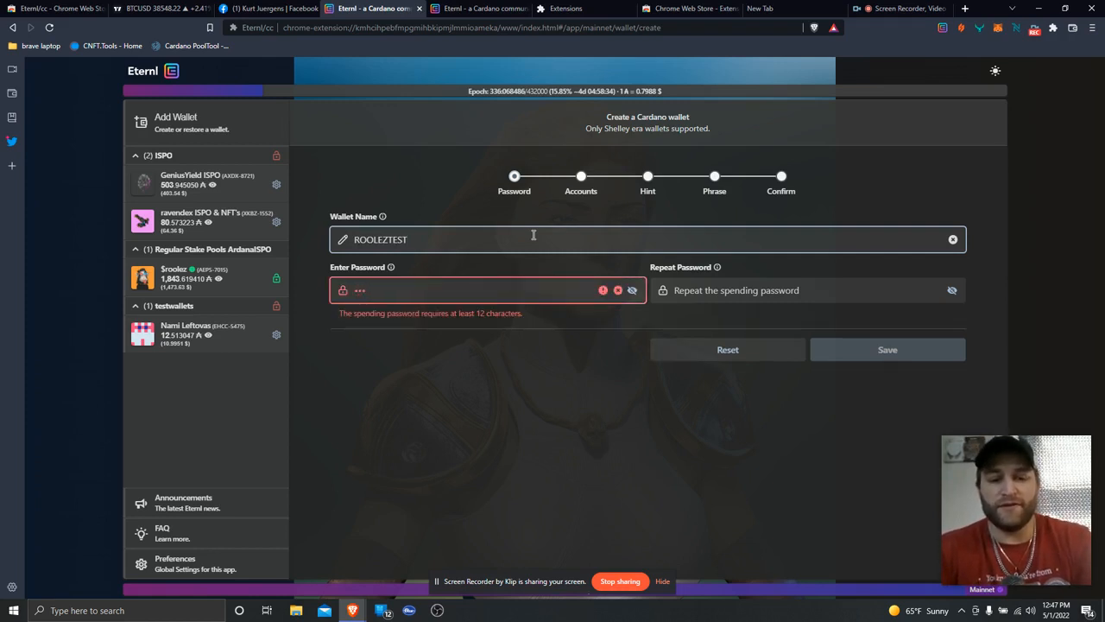
key("BackSpace")
key("BackSpace")
key("BackSpace")
type("•")
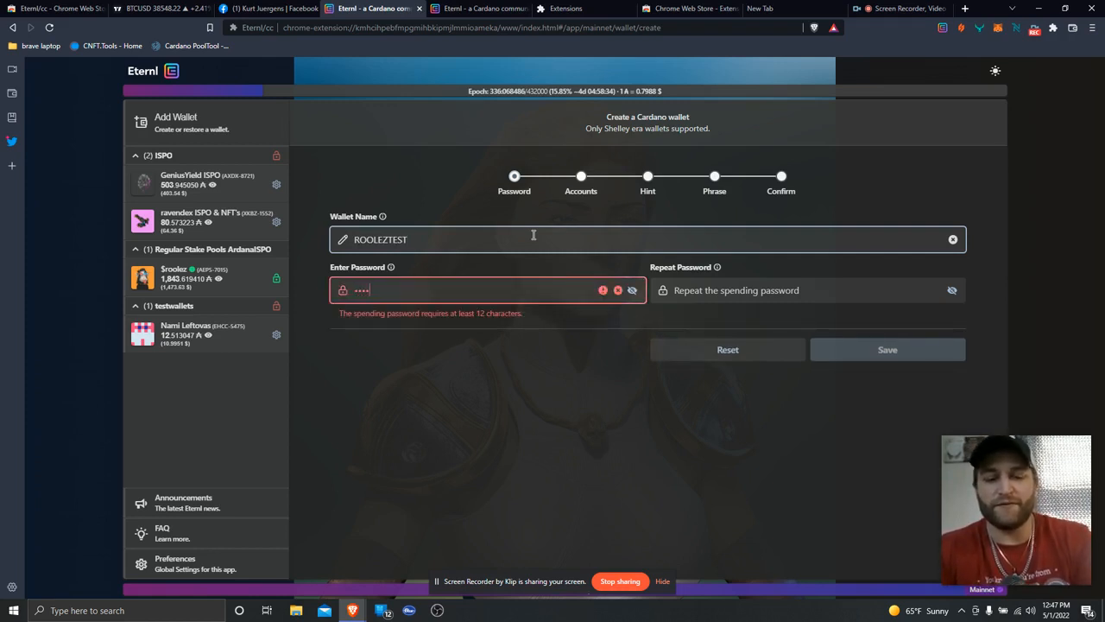
key("BackSpace")
key("BackSpace")
key("BackSpace")
key("BackSpace")
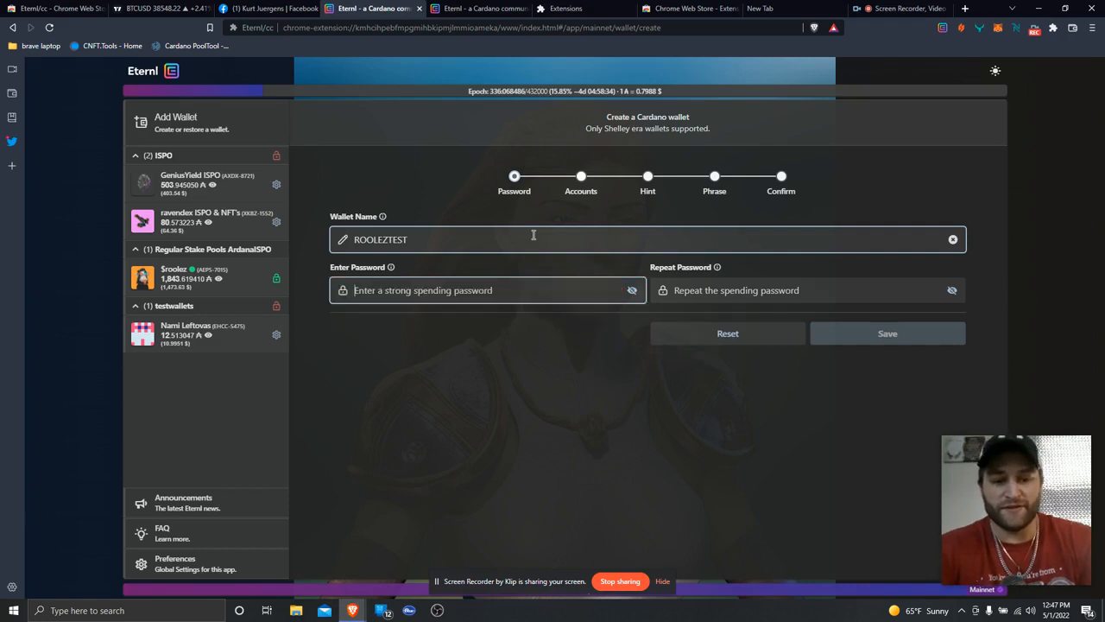
type("••")
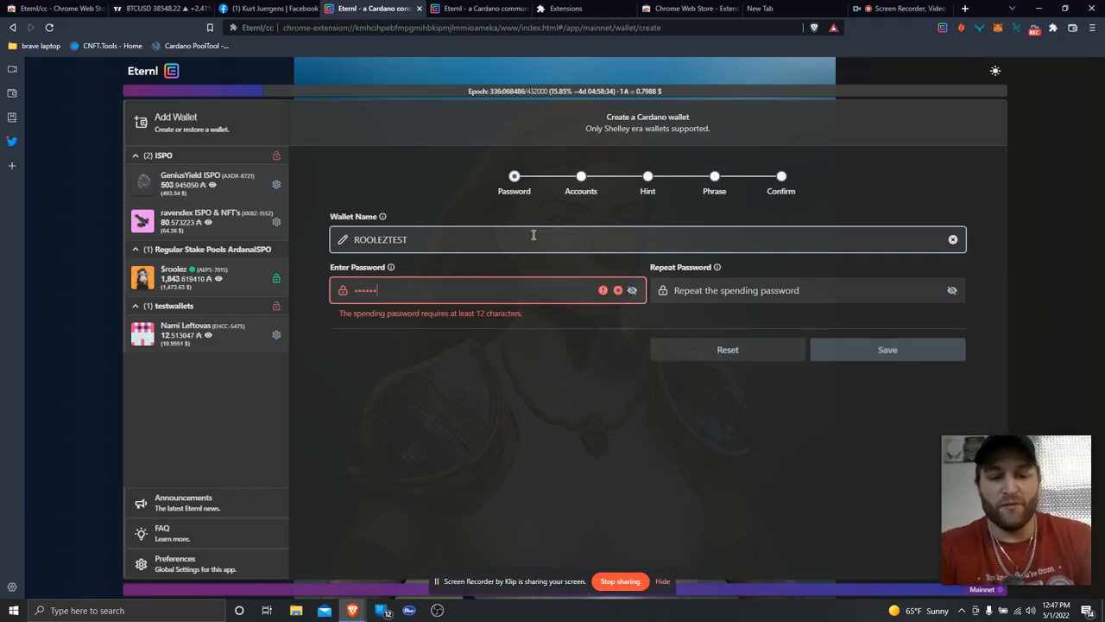
type("••••••••••••••")
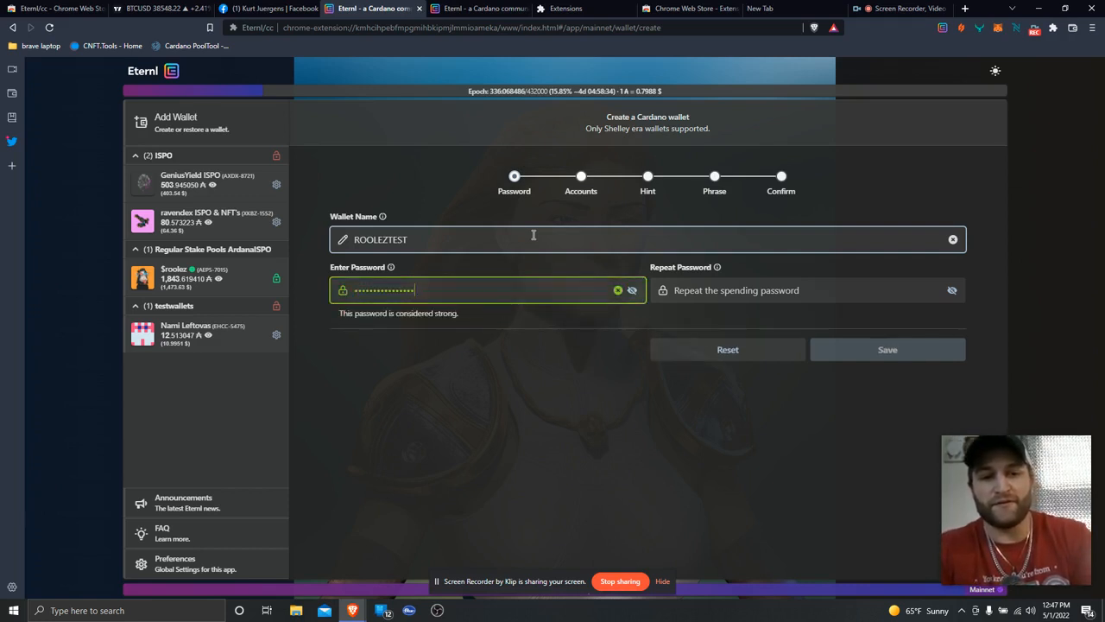
Step: Retype the spending password in both password fields so they match and rate strong
key("Tab")
type("••")
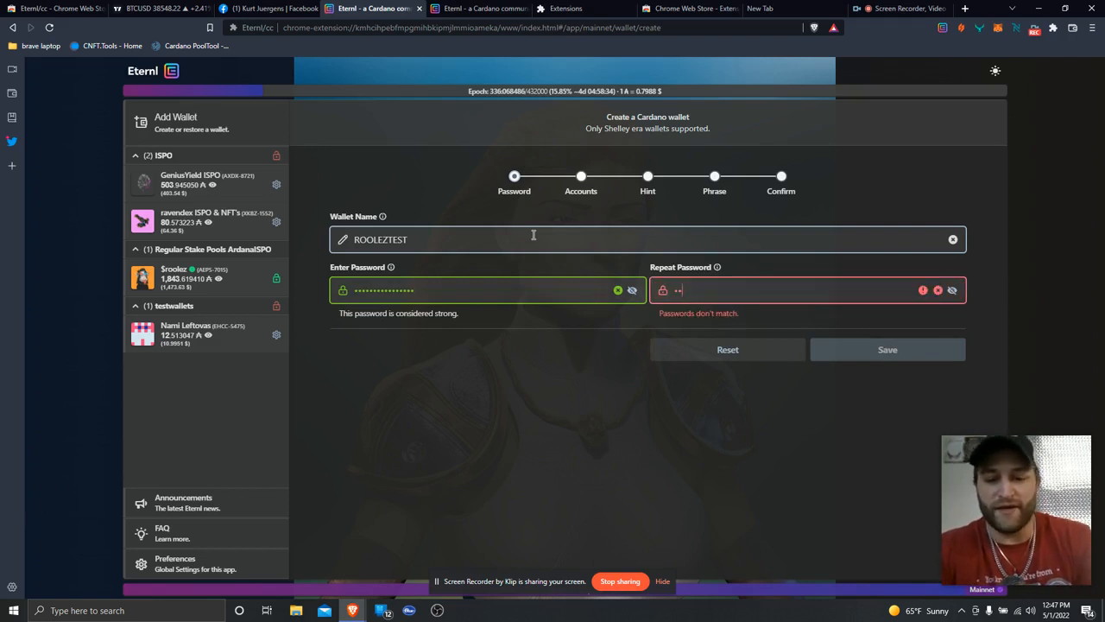
type("•")
key("BackSpace")
key("BackSpace")
key("BackSpace")
type("•")
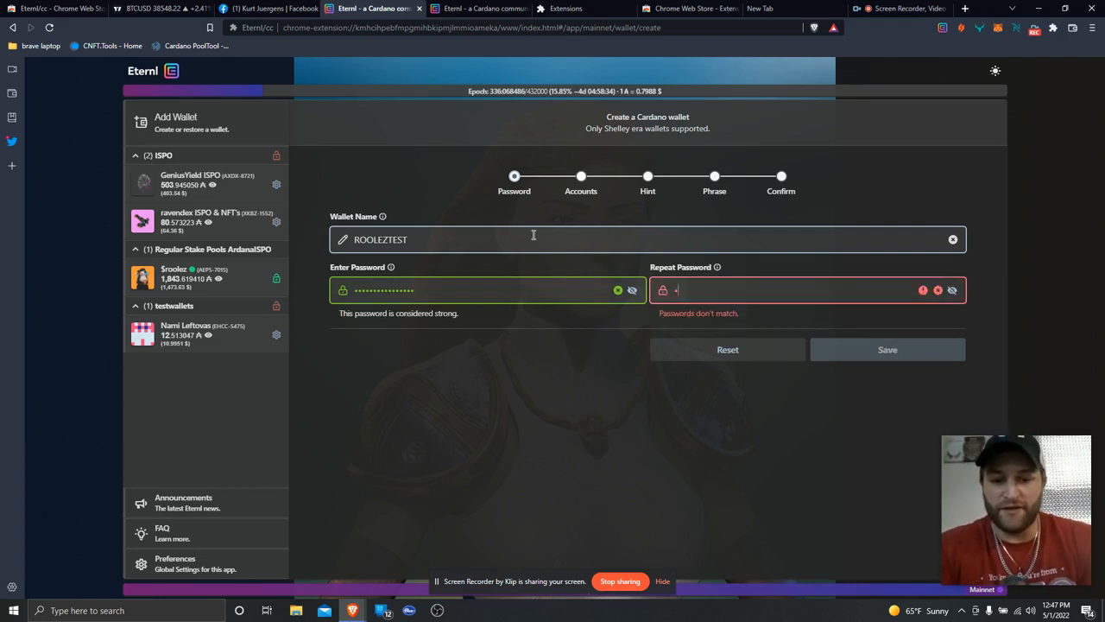
key("BackSpace")
type("•")
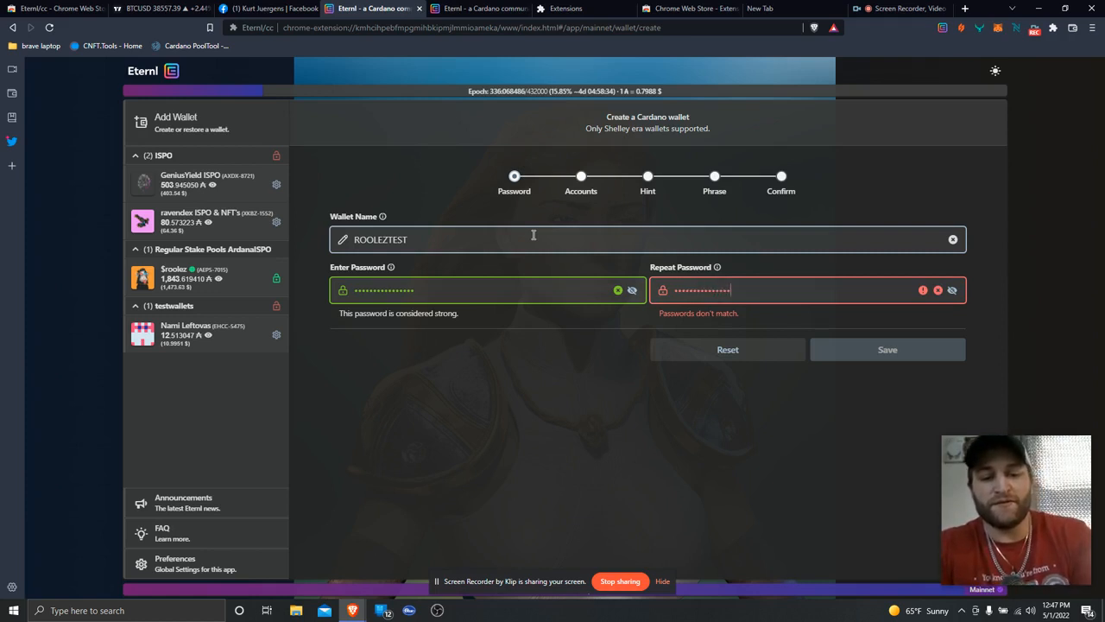
type("••")
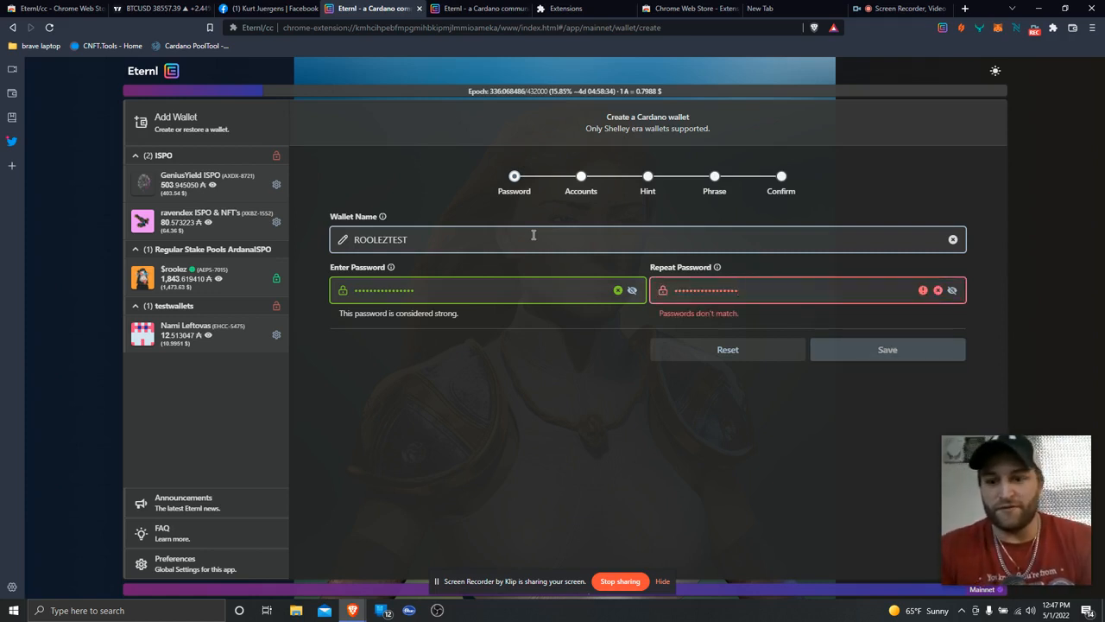
key("BackSpace")
left_click_drag(545, 290, 164, 258)
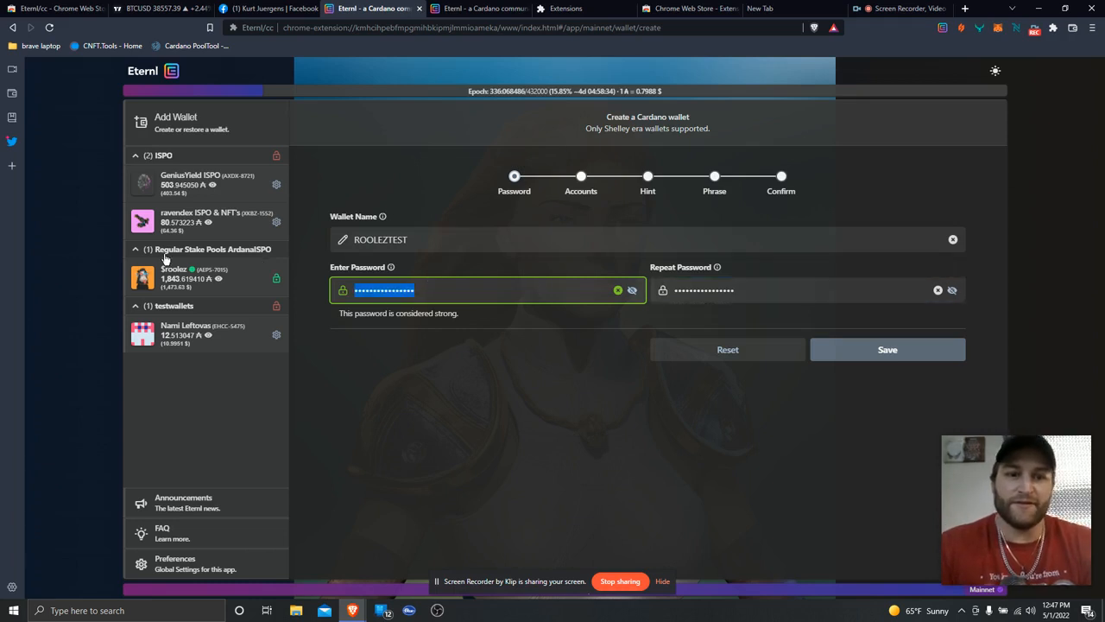
type("••")
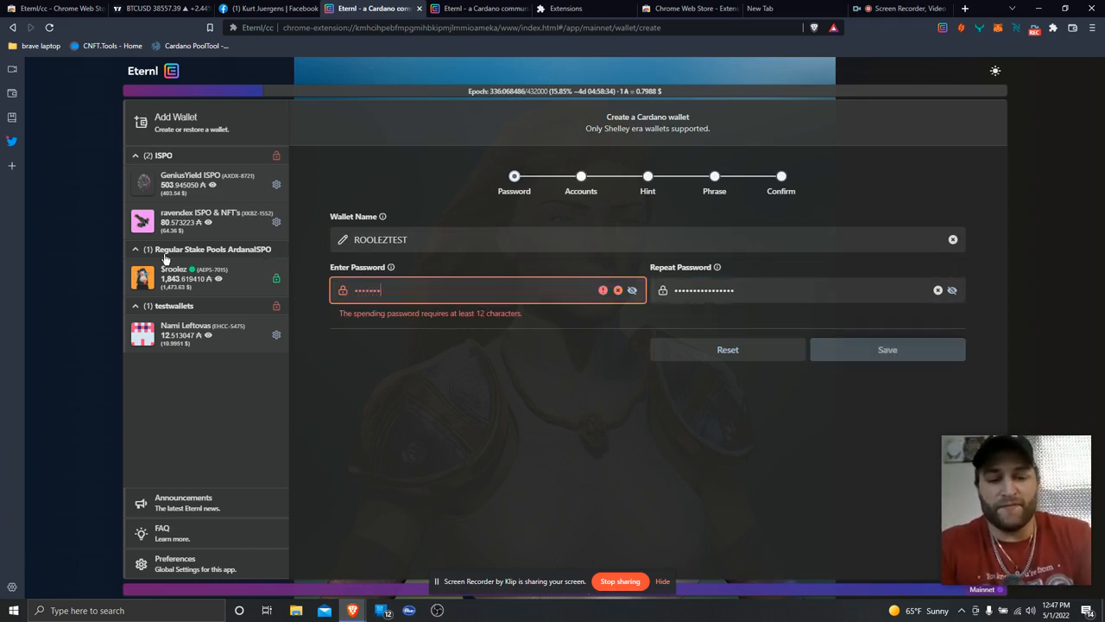
type("•••••••••••")
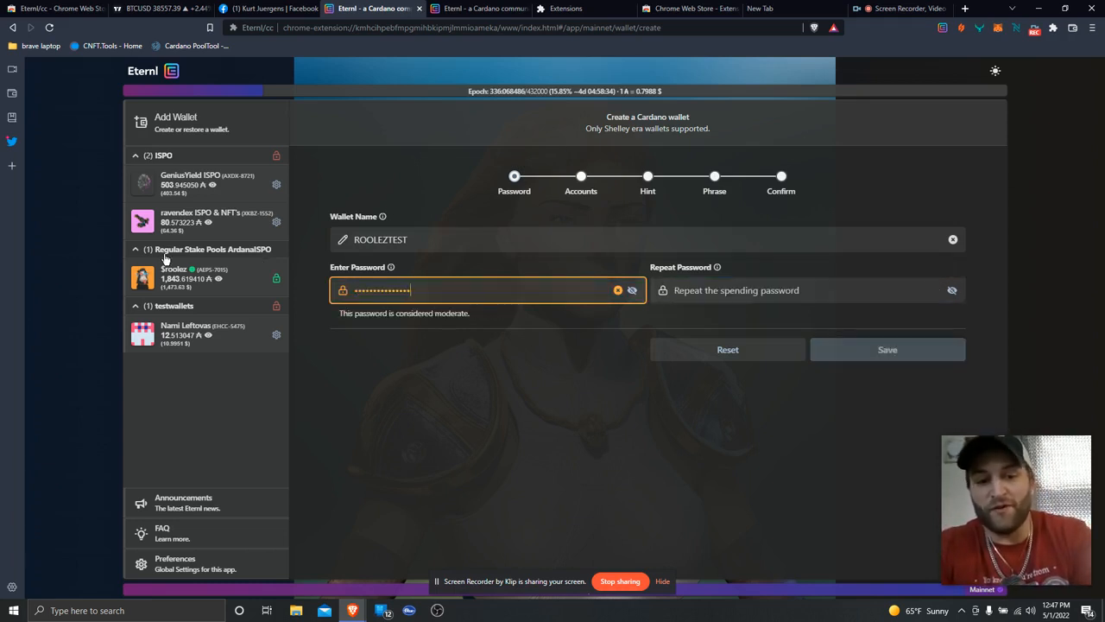
type("••")
key("Tab")
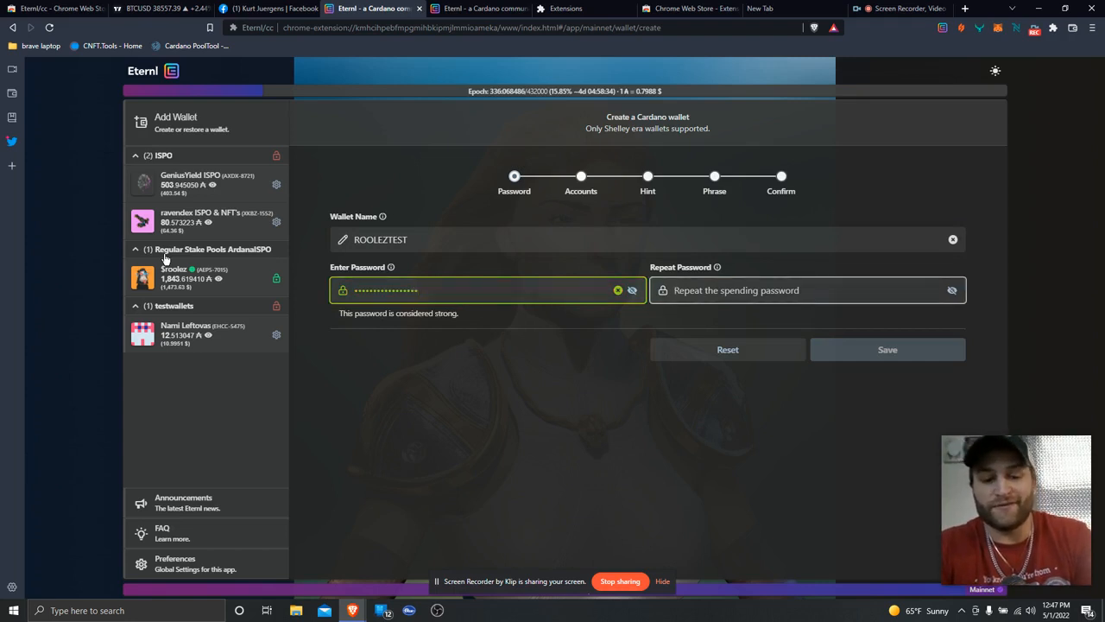
type("••")
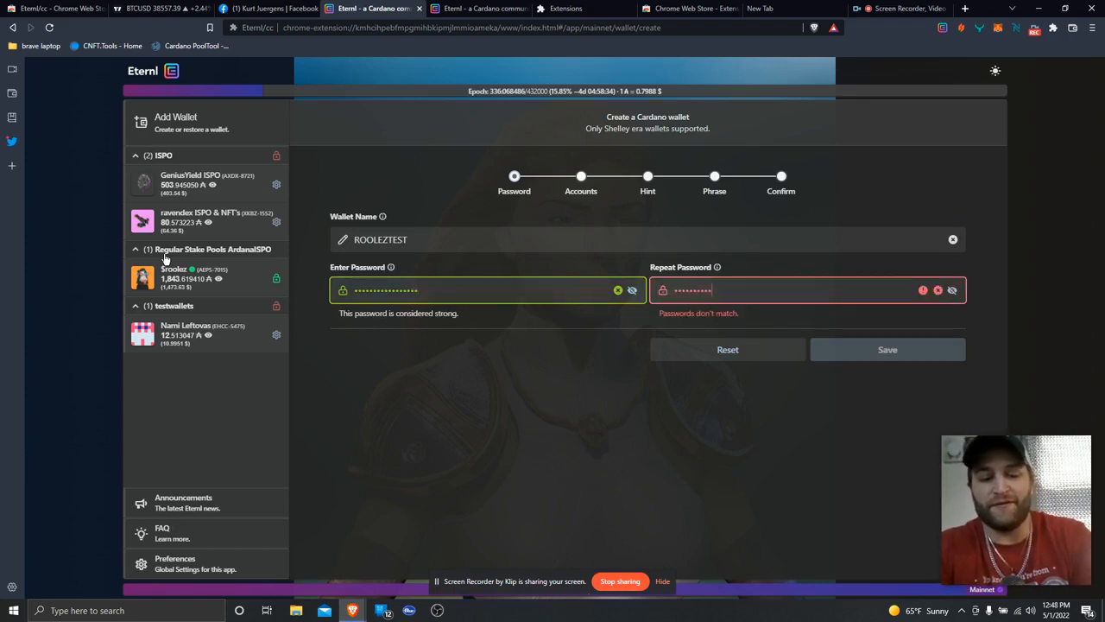
type("•••••••••••••")
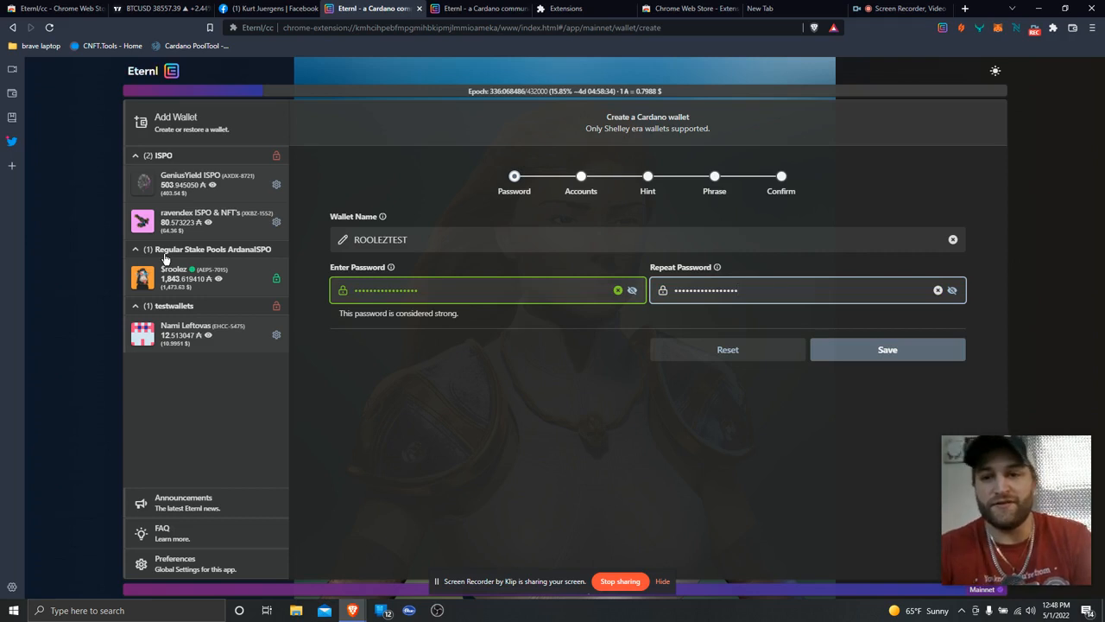
Step: Save the password, keep 1 account, confirm nobody can see the screen, and continue
left_click(910, 358)
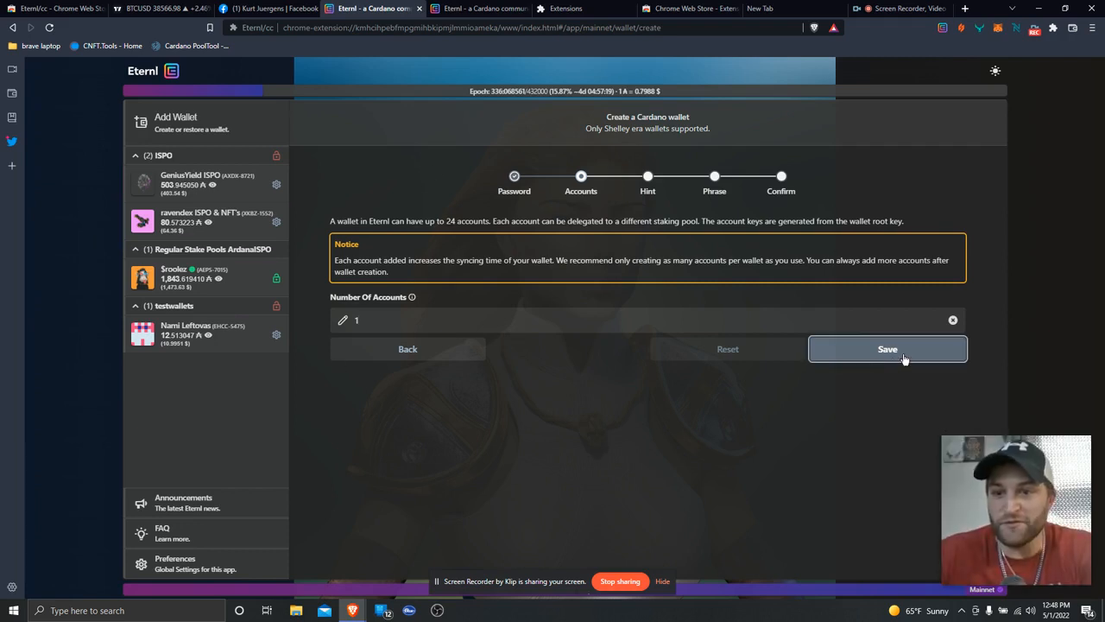
left_click(930, 356)
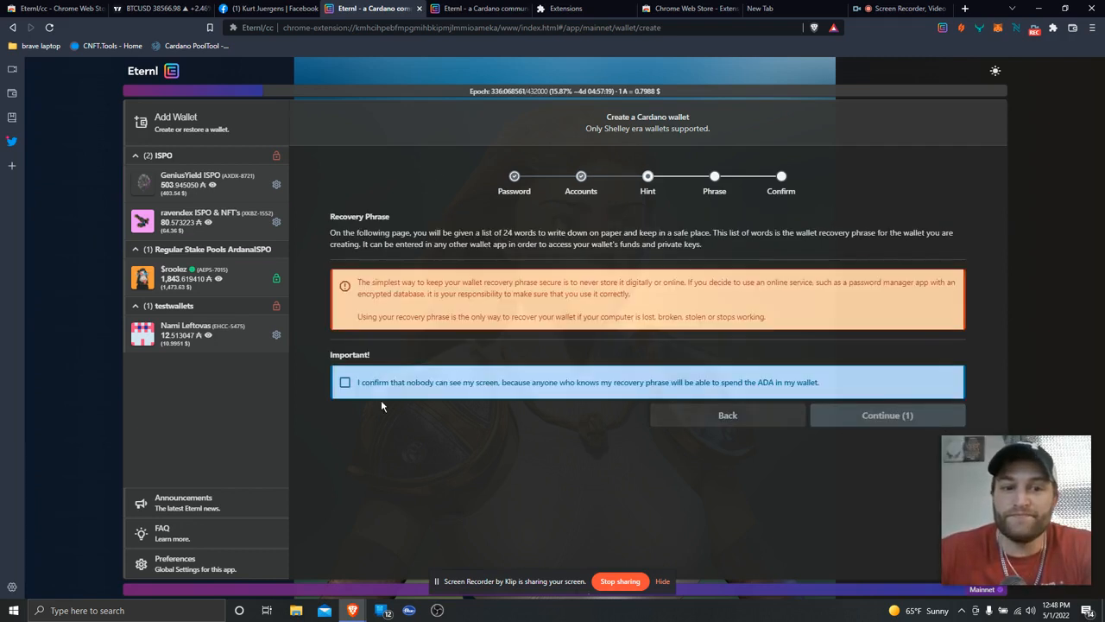
left_click(345, 382)
left_click(888, 414)
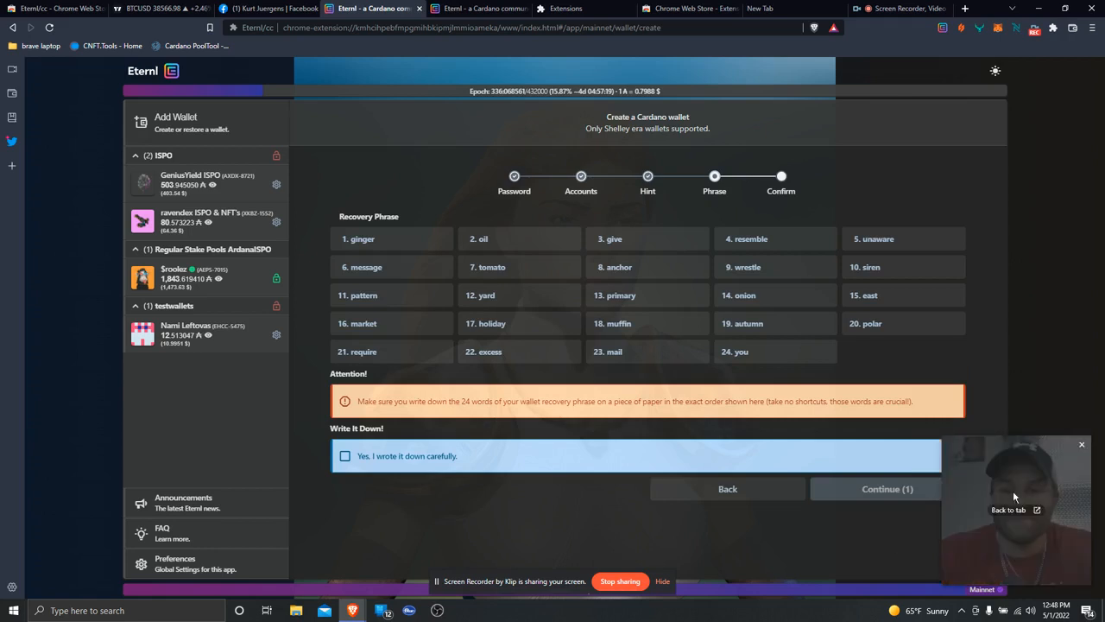
Step: Tick 'Yes, I wrote it down carefully', then launch Paint via mspaint and paste the screen capture
left_click(374, 460)
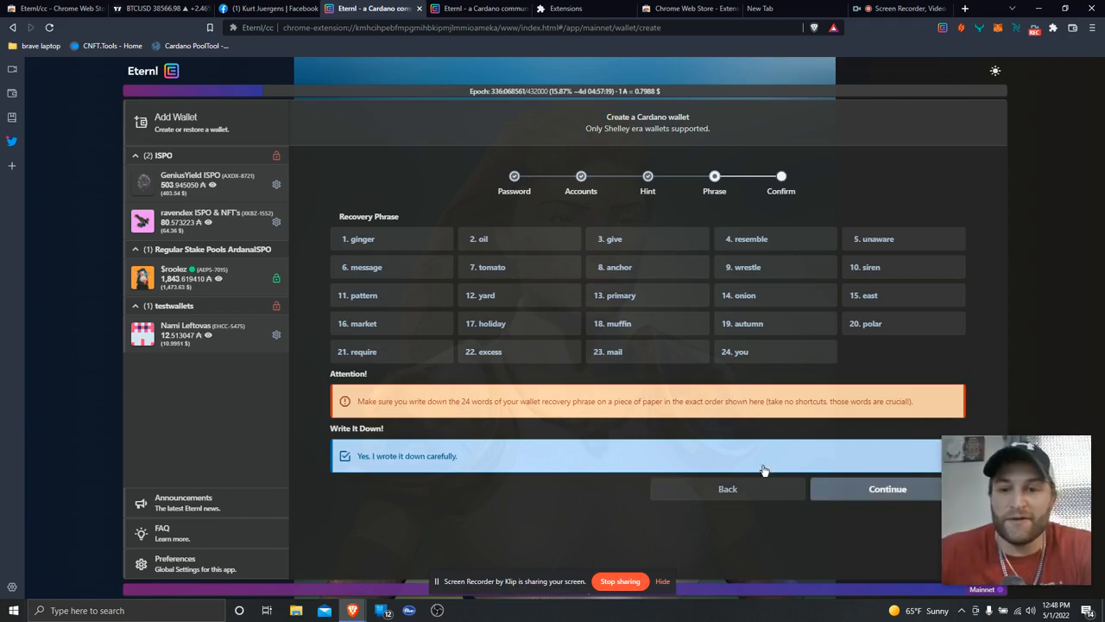
left_click_drag(1037, 494, 93, 479)
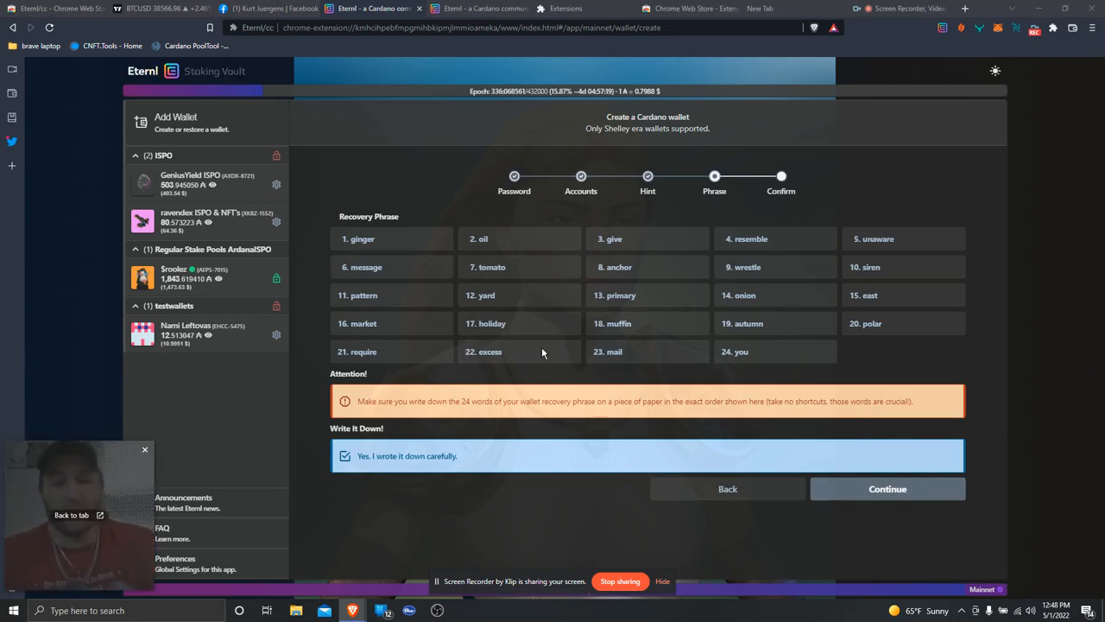
key("super+r")
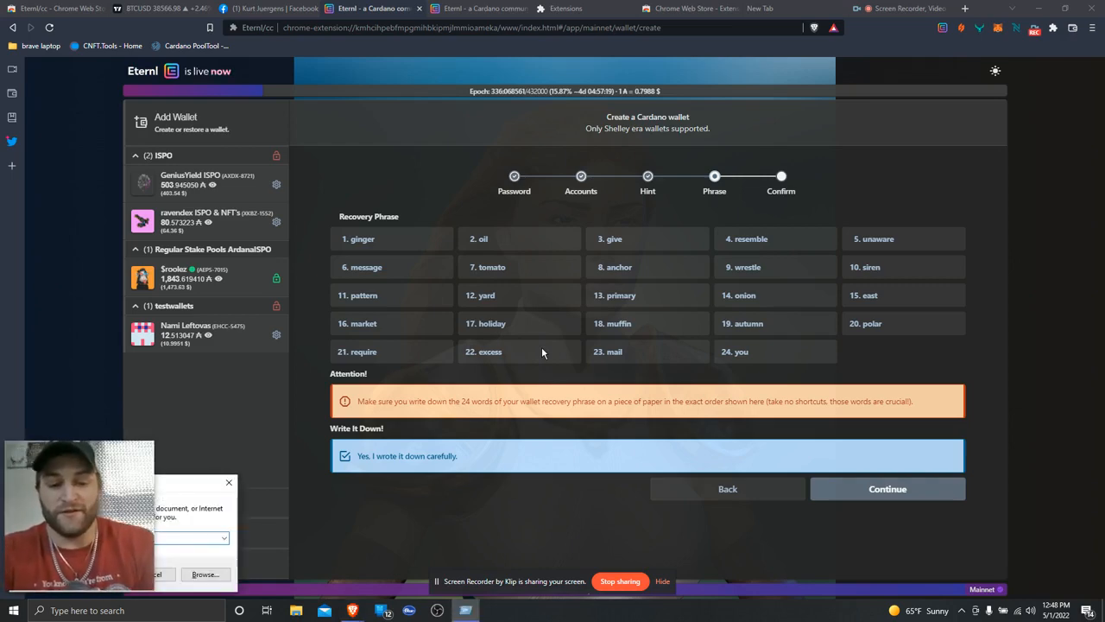
type("mspaint")
key("Return")
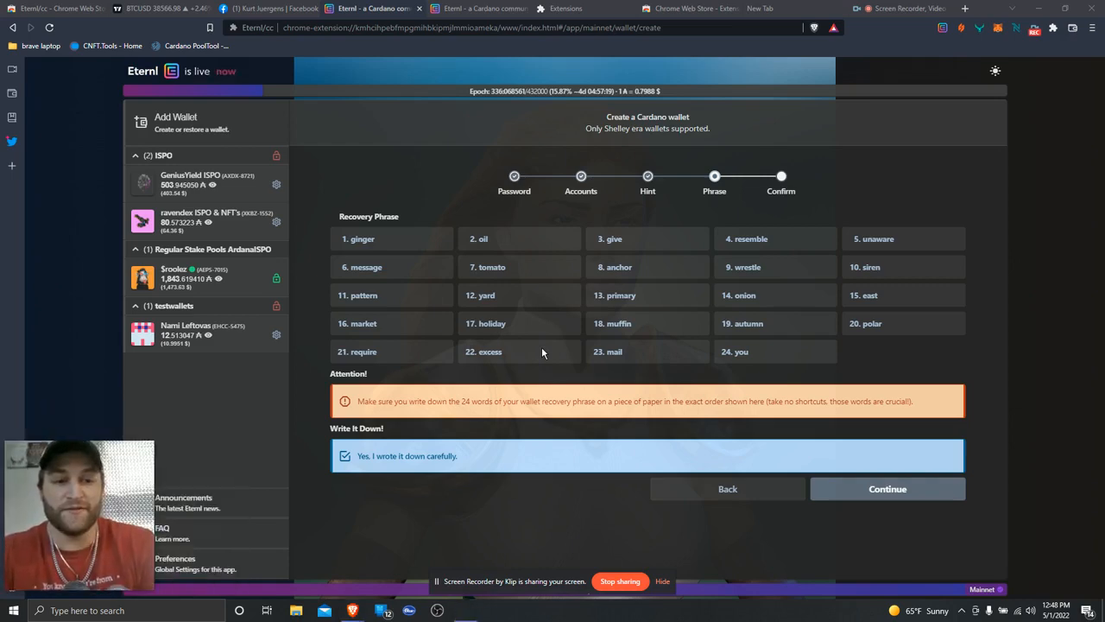
key("ctrl+v")
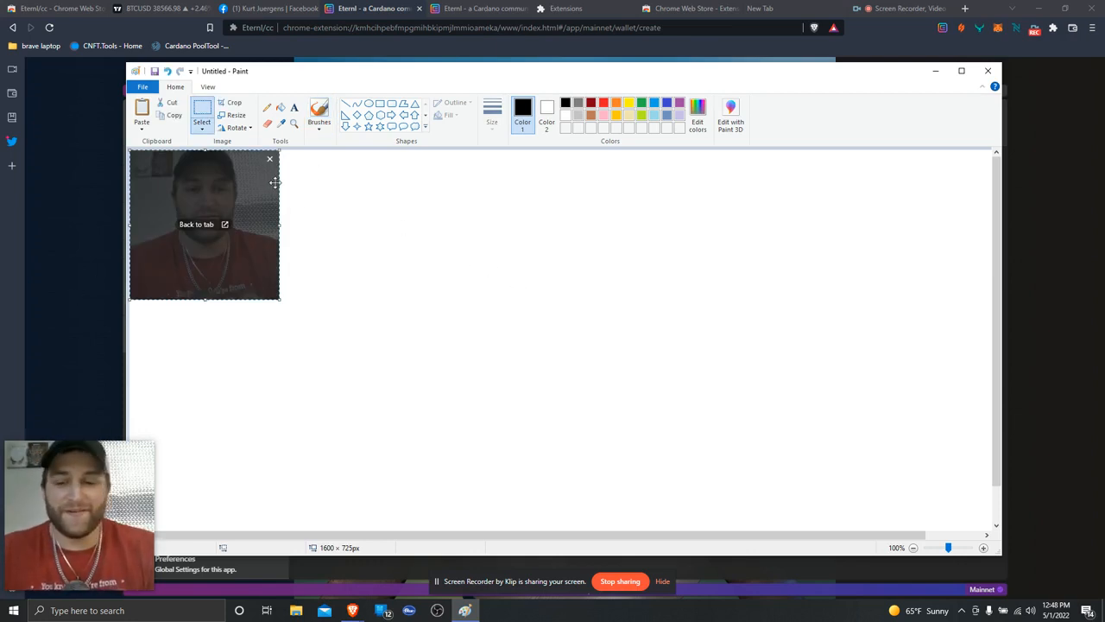
Step: Clear the canvas and paste a screenshot of the recovery-phrase page into a fresh Paint window
key("Delete")
left_click(102, 209)
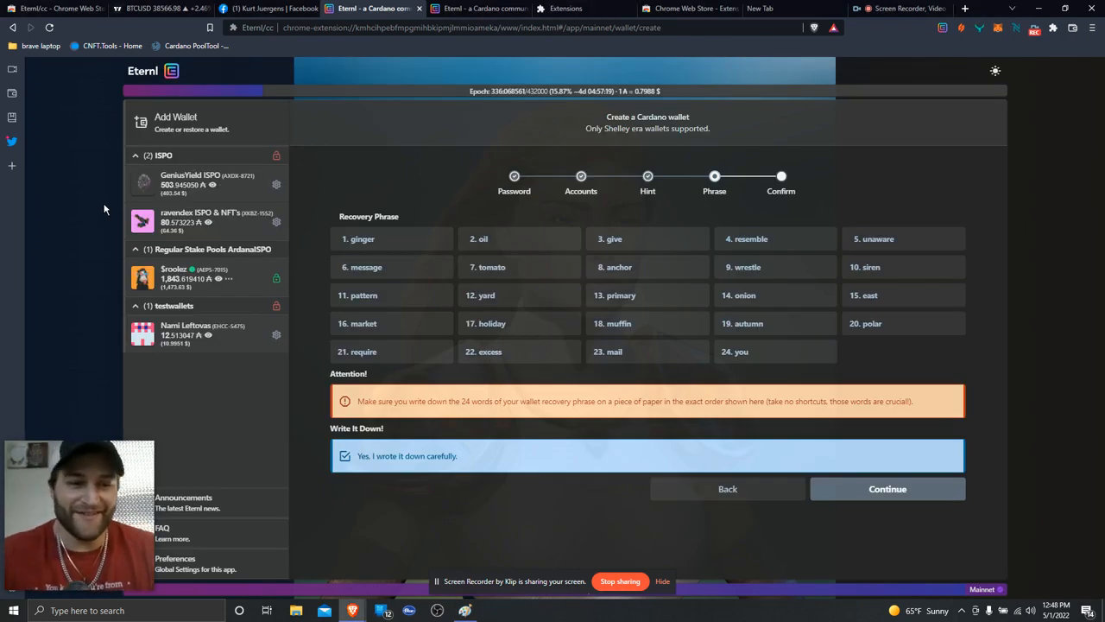
key("super+r")
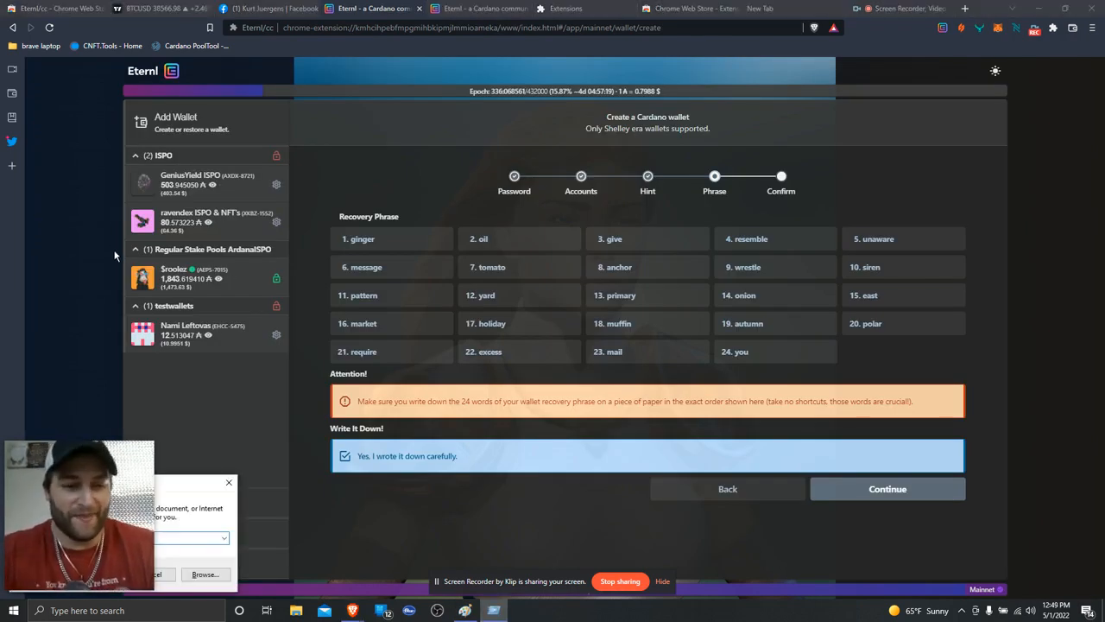
key("Return")
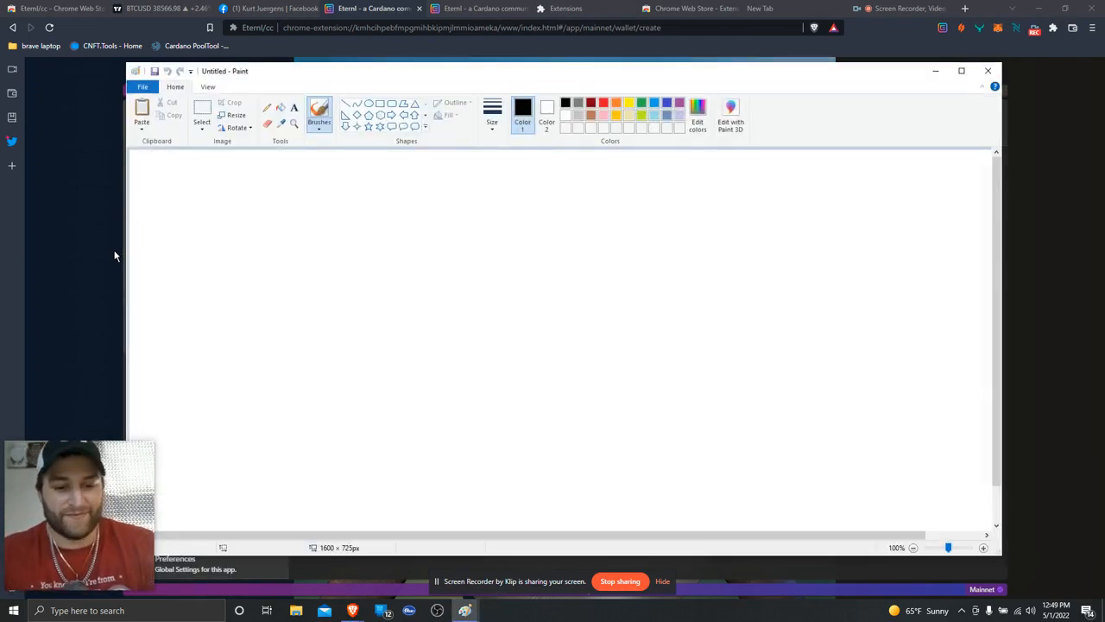
key("ctrl+v")
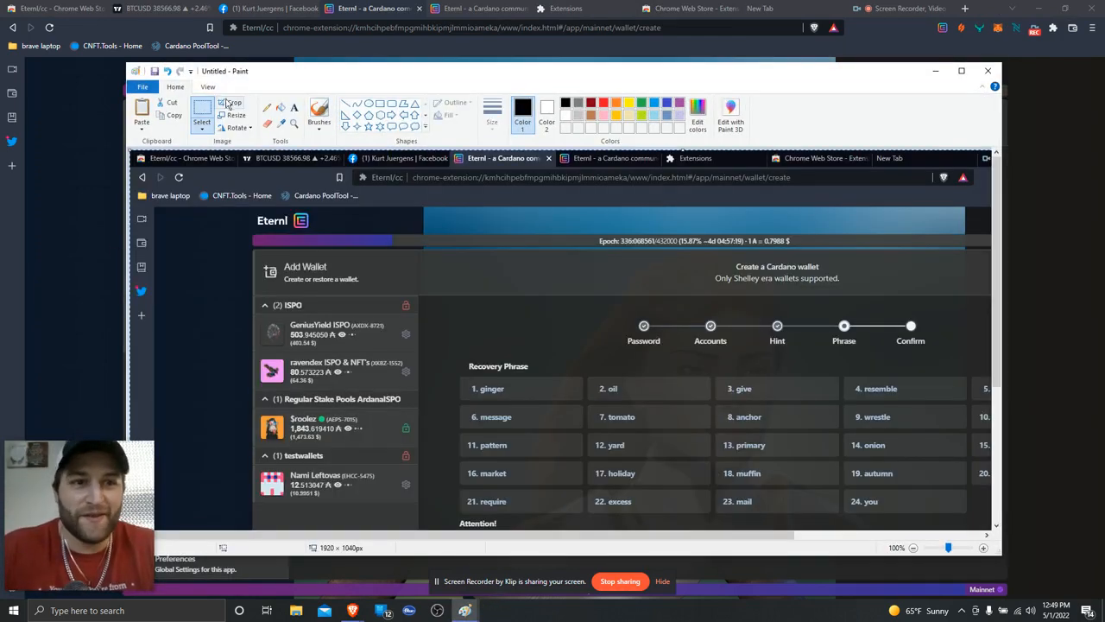
Step: Maximize Paint, crop the image to the 24-word grid (1158 × 274px), and dock it right
left_click(961, 70)
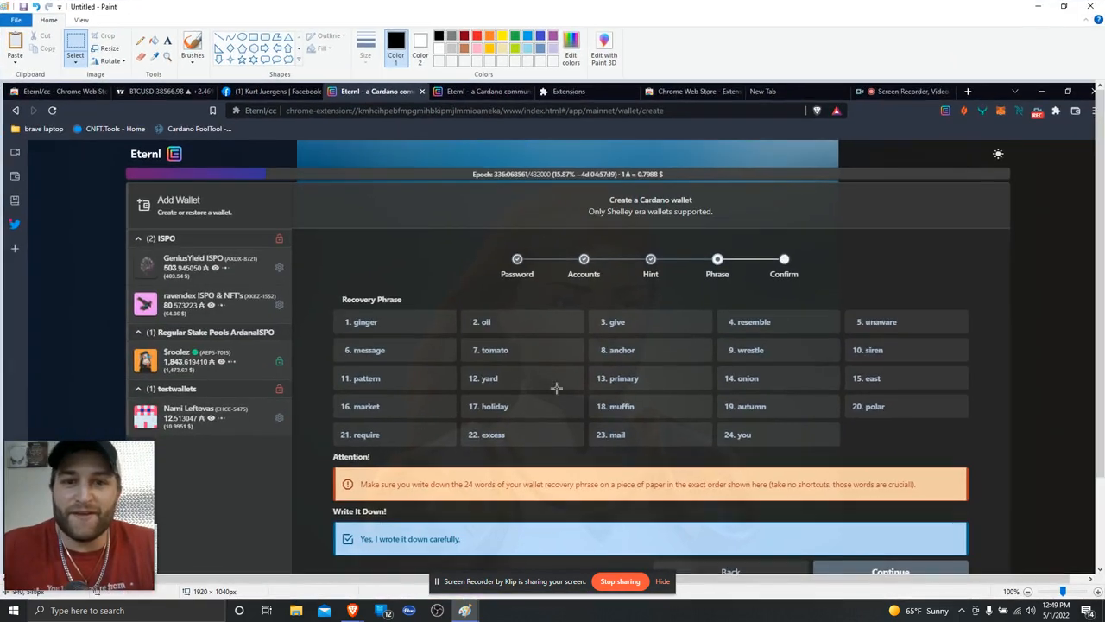
mouse_move(331, 303)
left_mouse_down()
mouse_move(996, 459)
mouse_move(981, 457)
left_mouse_up()
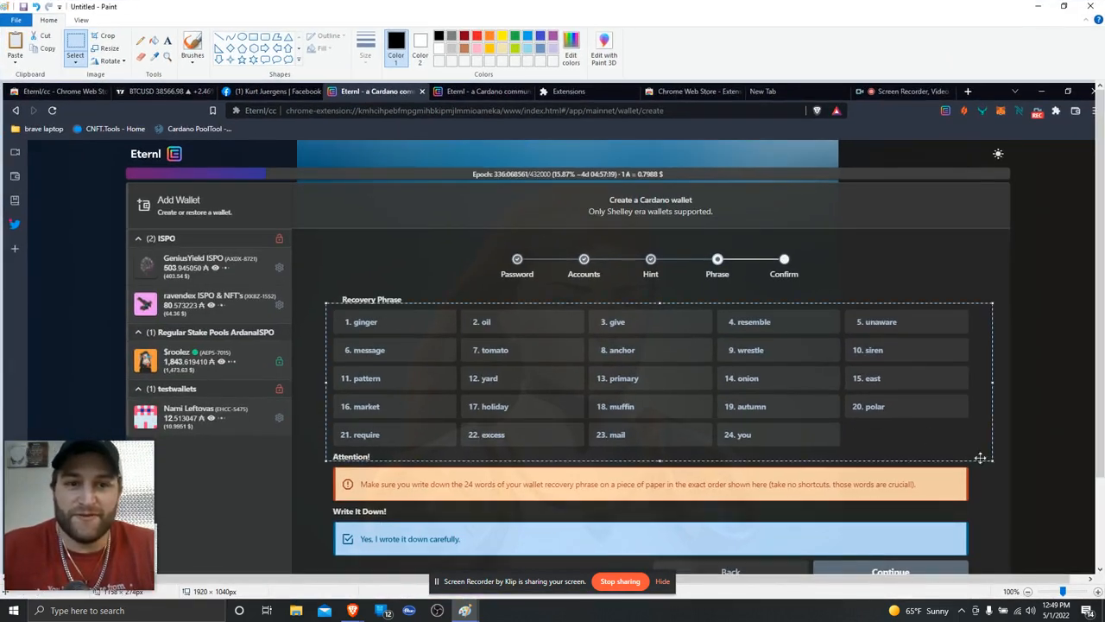
left_click(105, 38)
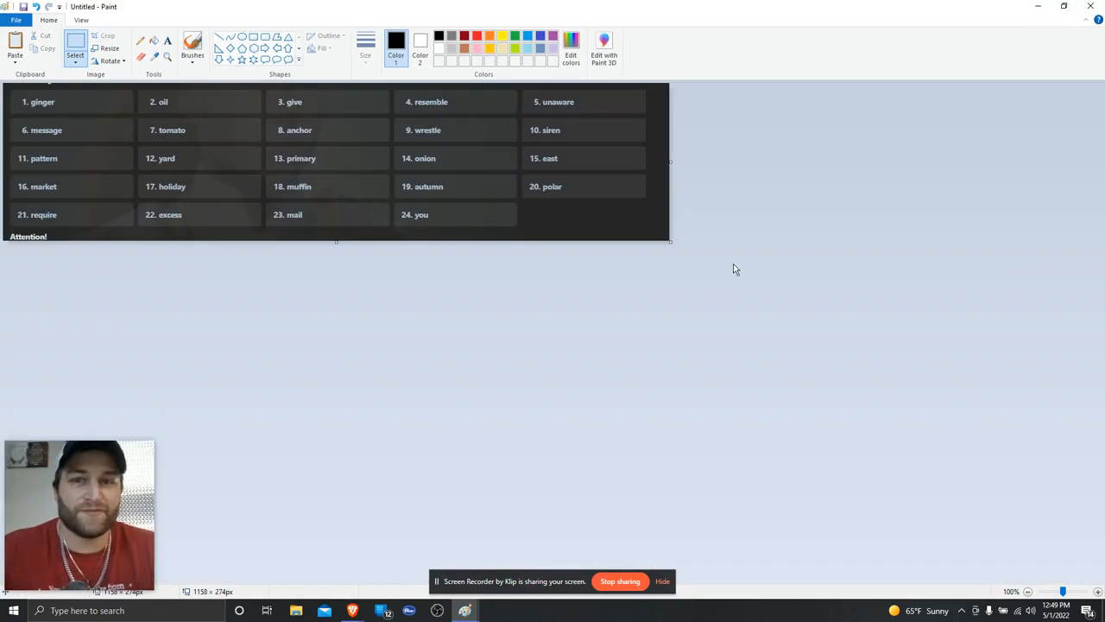
double_click(864, 10)
left_click_drag(863, 12, 1104, 35)
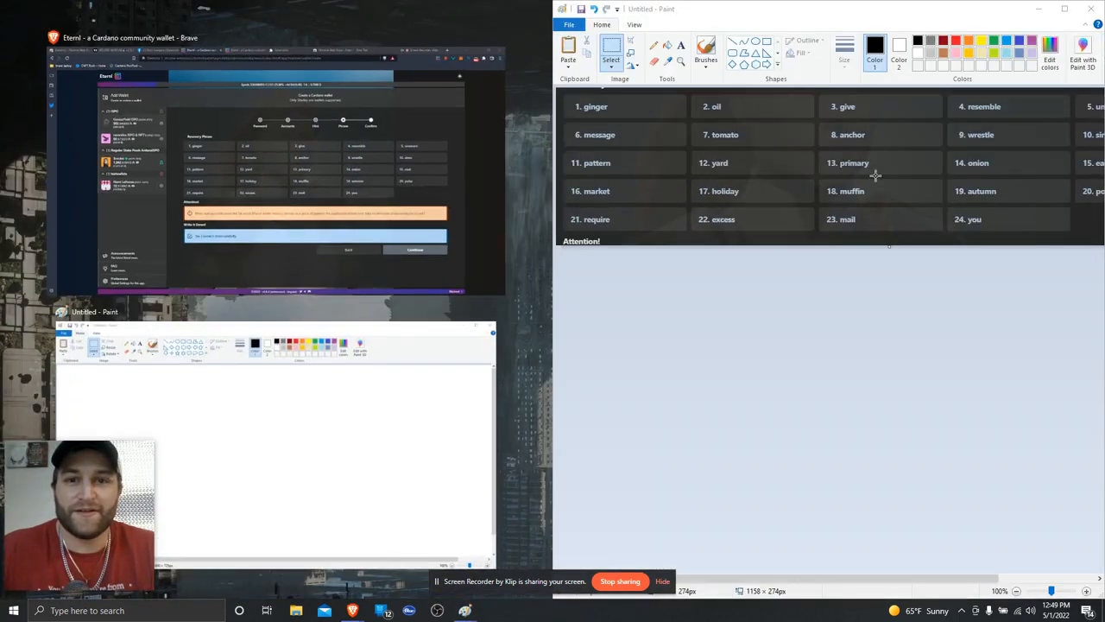
Step: Snap the Brave wallet window to the left half and scroll the recovery-phrase page beside Paint
left_click(369, 95)
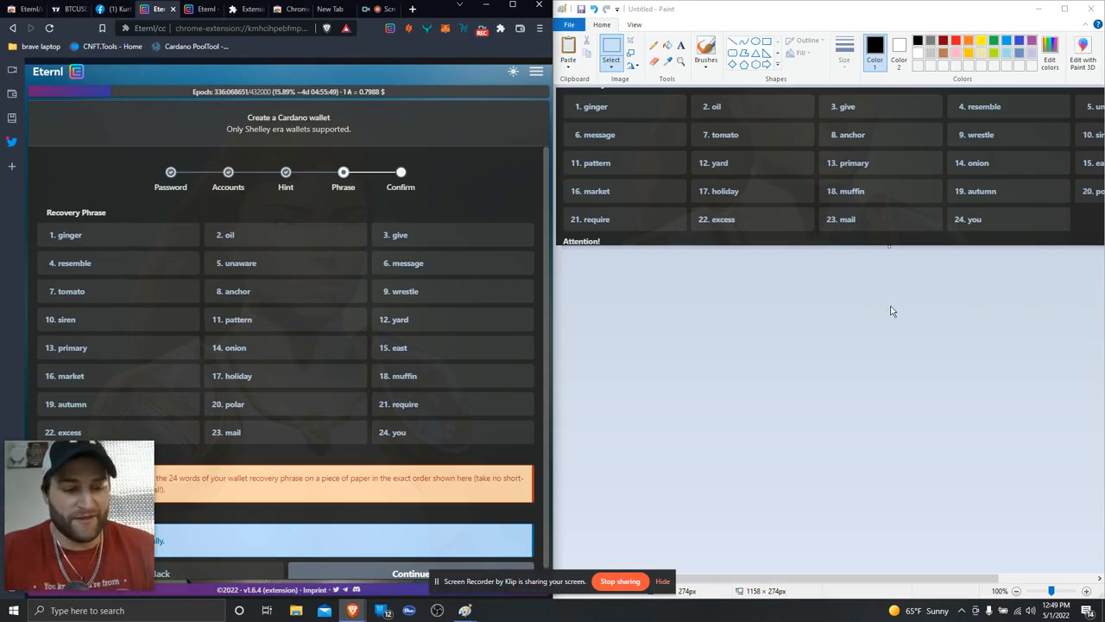
scroll(890, 308, "up", 2)
scroll(889, 306, "down", 4)
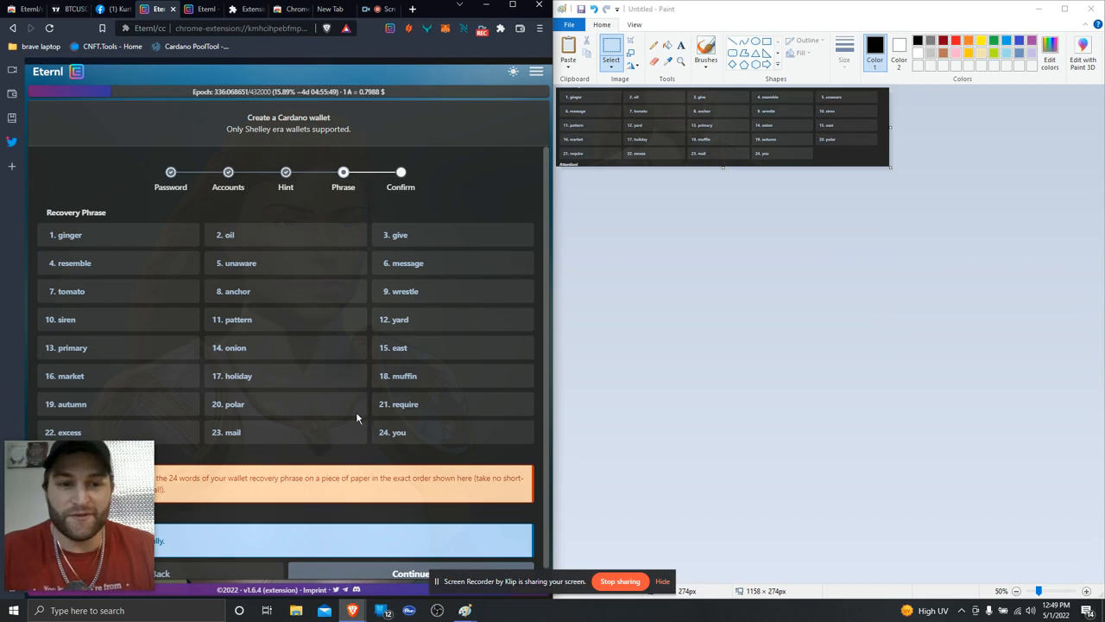
scroll(364, 444, "down", 1)
mouse_move(91, 469)
left_mouse_down()
mouse_move(210, 443)
mouse_move(971, 393)
mouse_move(944, 393)
left_mouse_up()
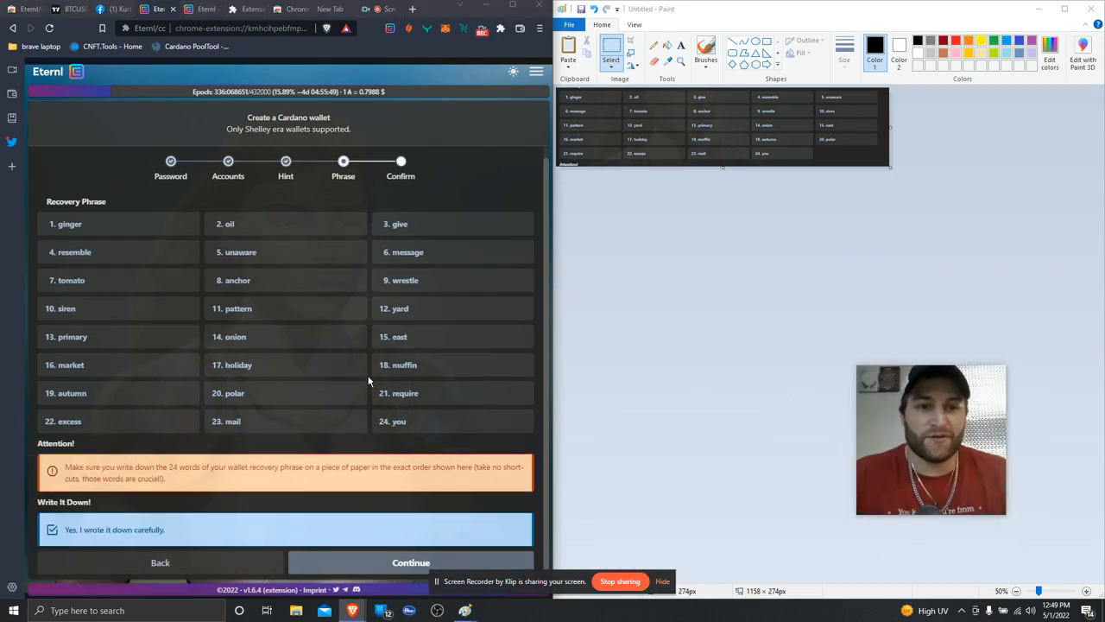
Step: Move to the Confirm step and enter recovery words 1 through 6 in the Enter Word field
left_click(388, 563)
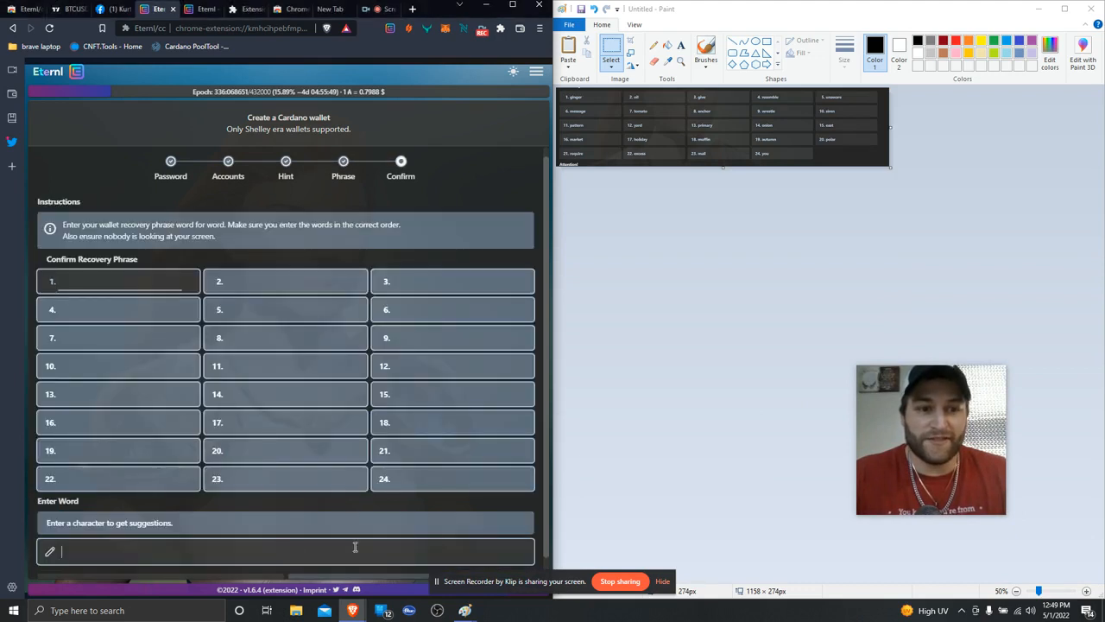
left_click(239, 557)
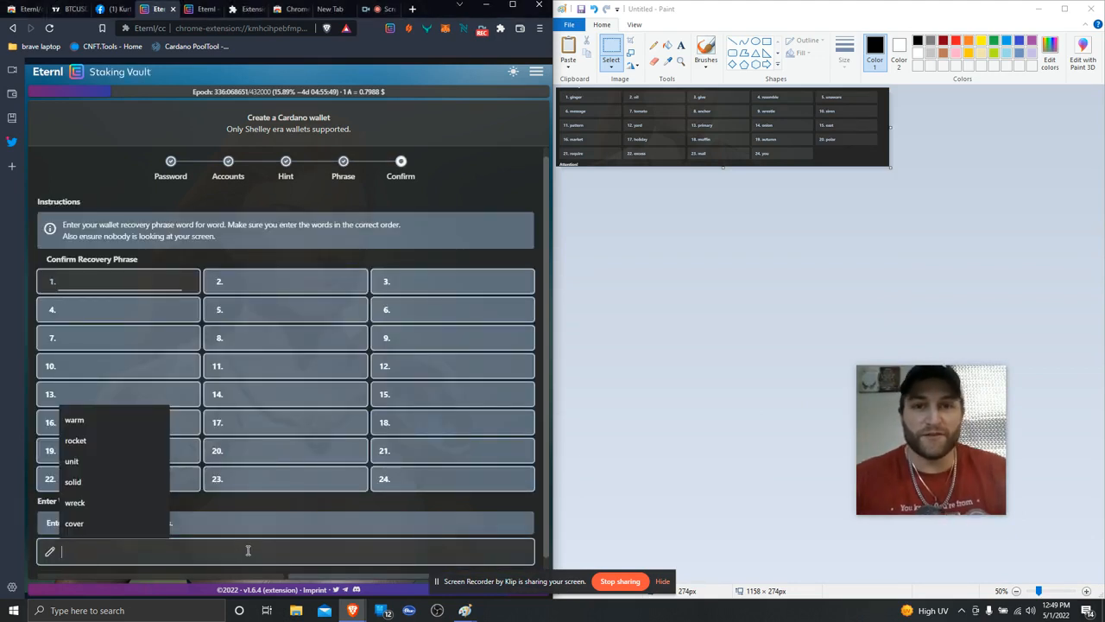
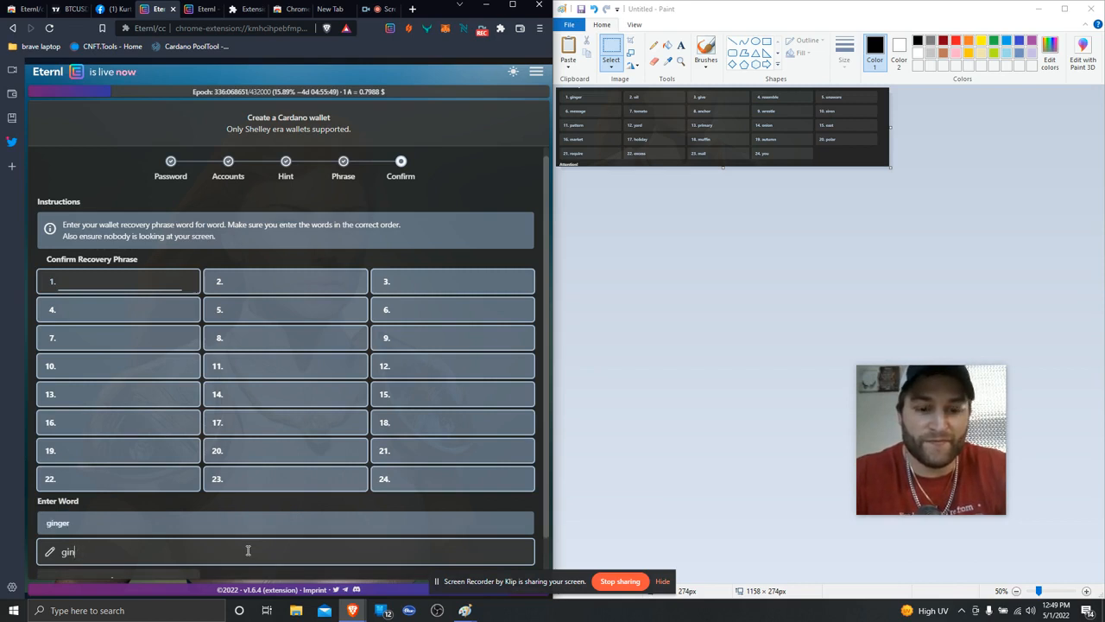
key("Return")
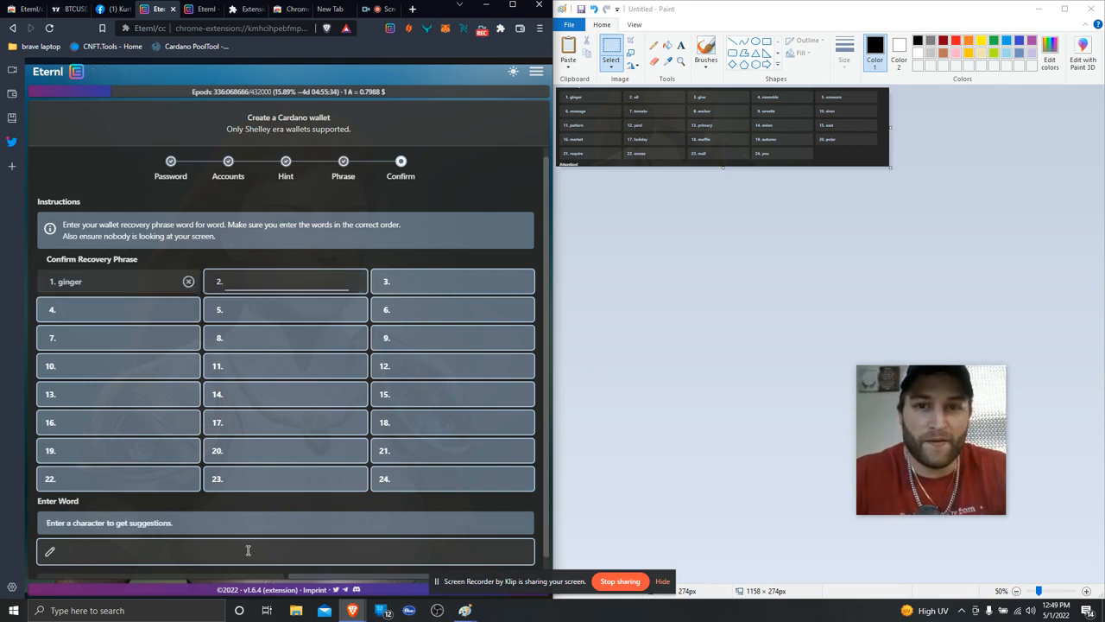
key("Return")
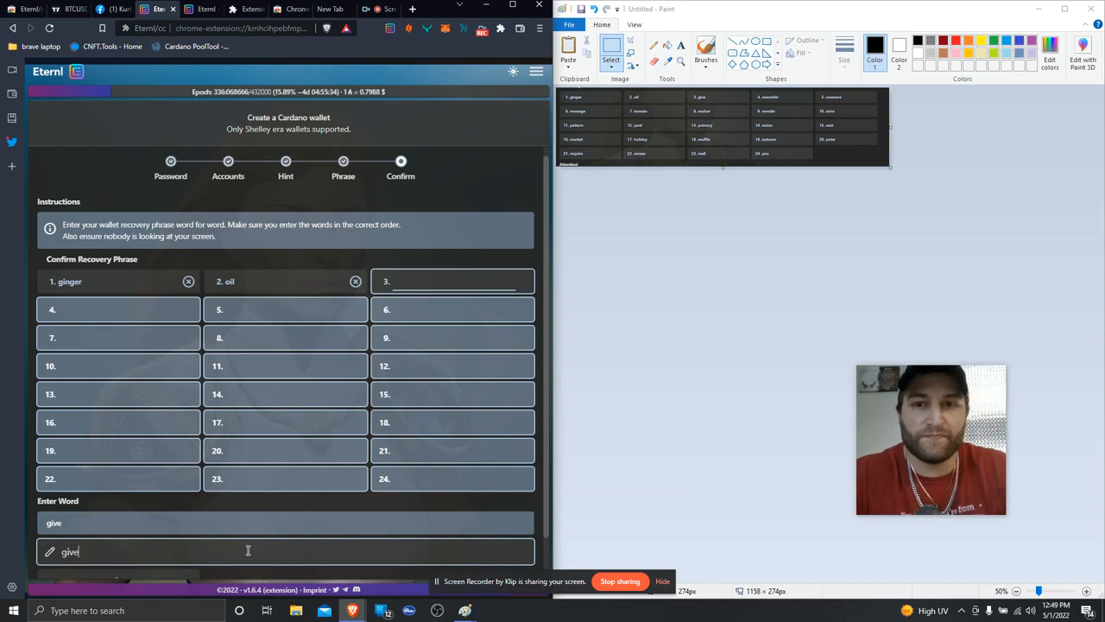
key("Return")
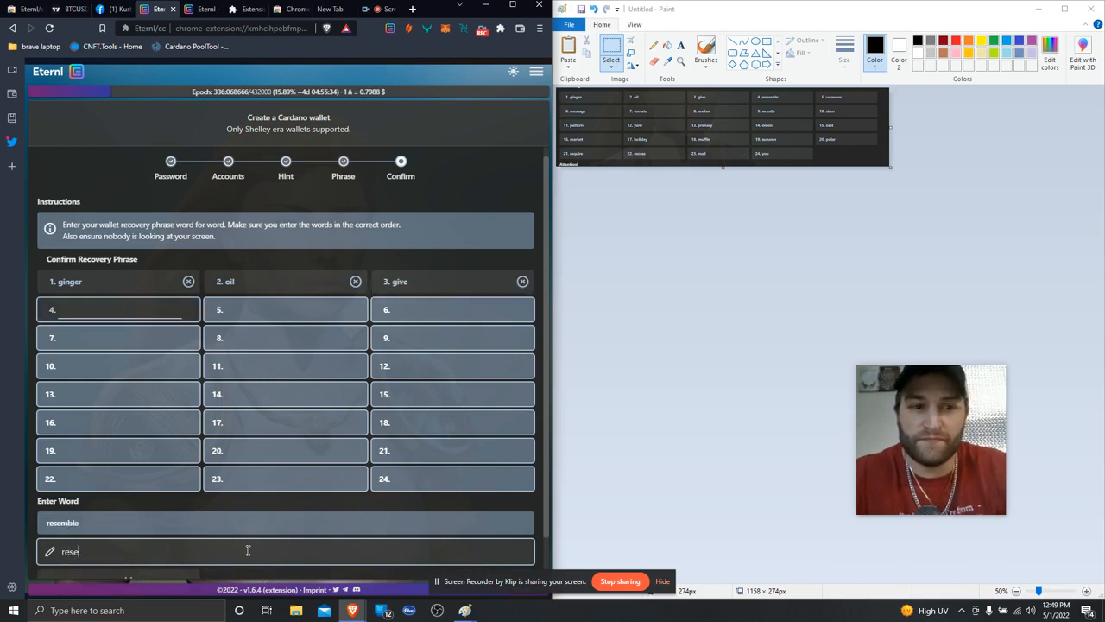
key("Return")
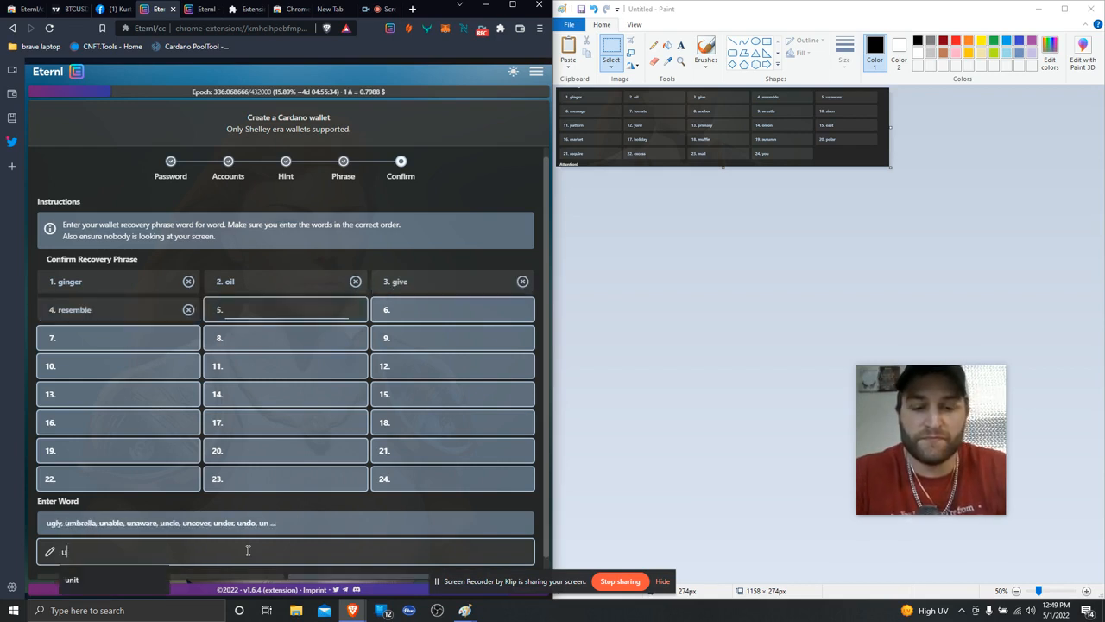
key("Return")
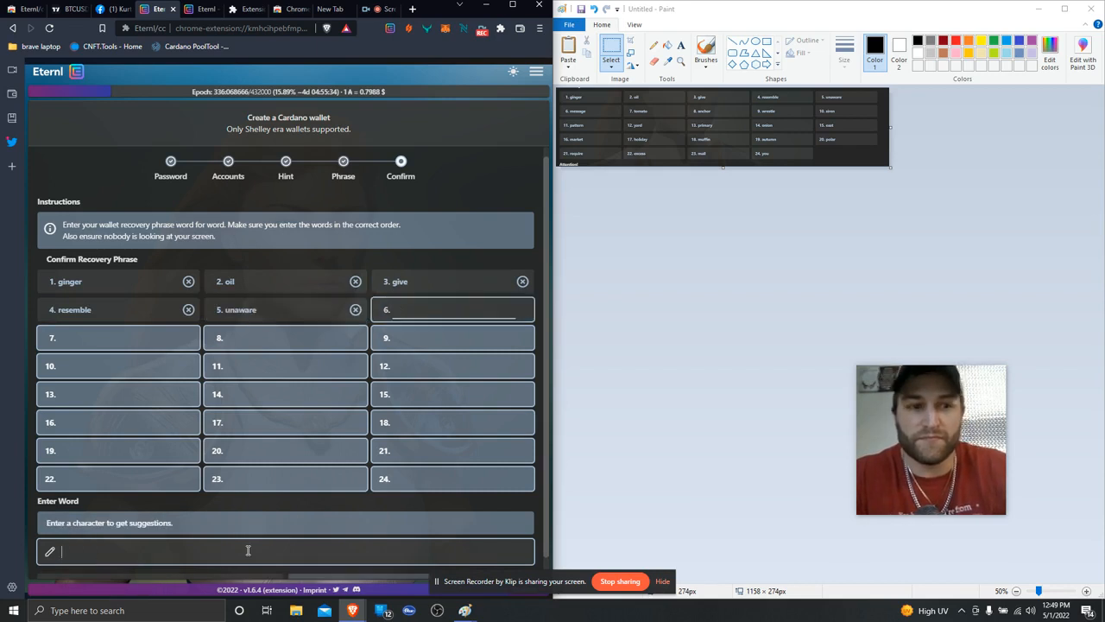
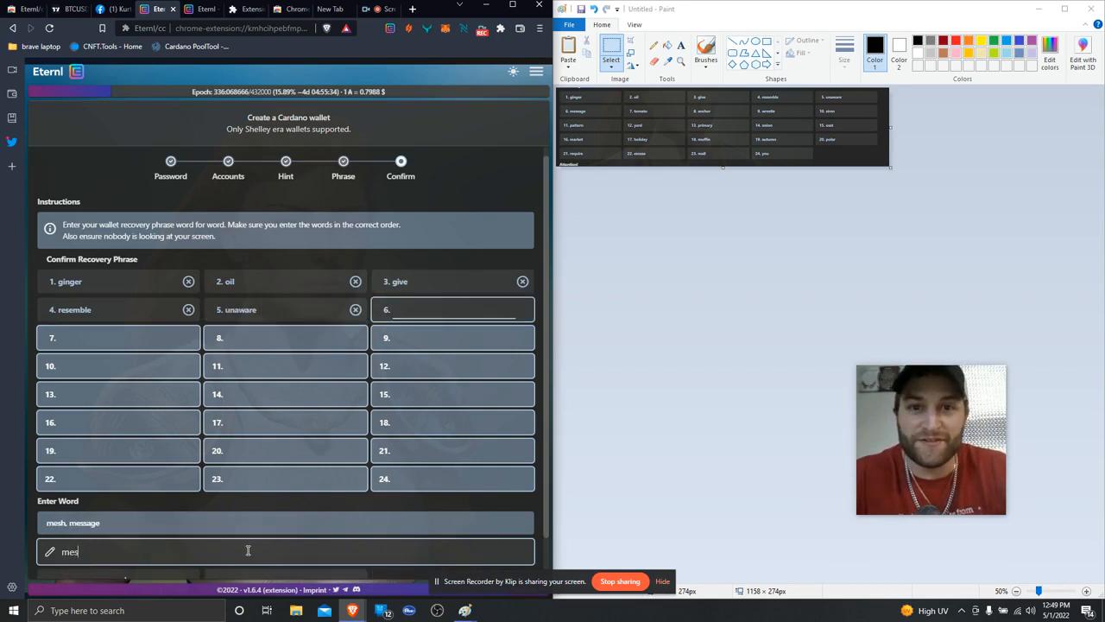
key("Return")
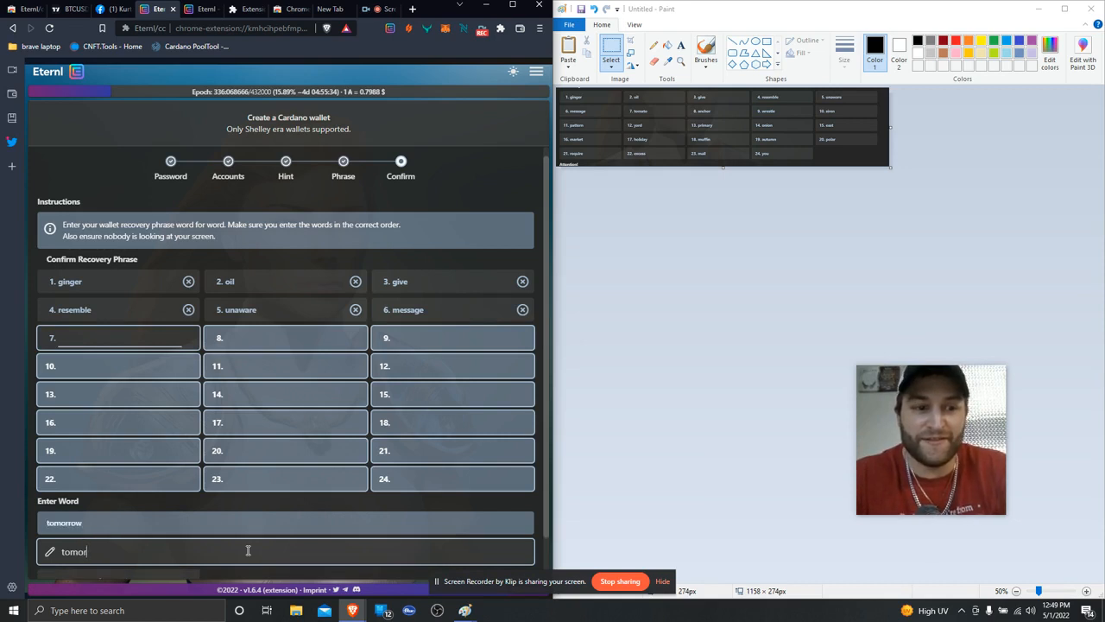
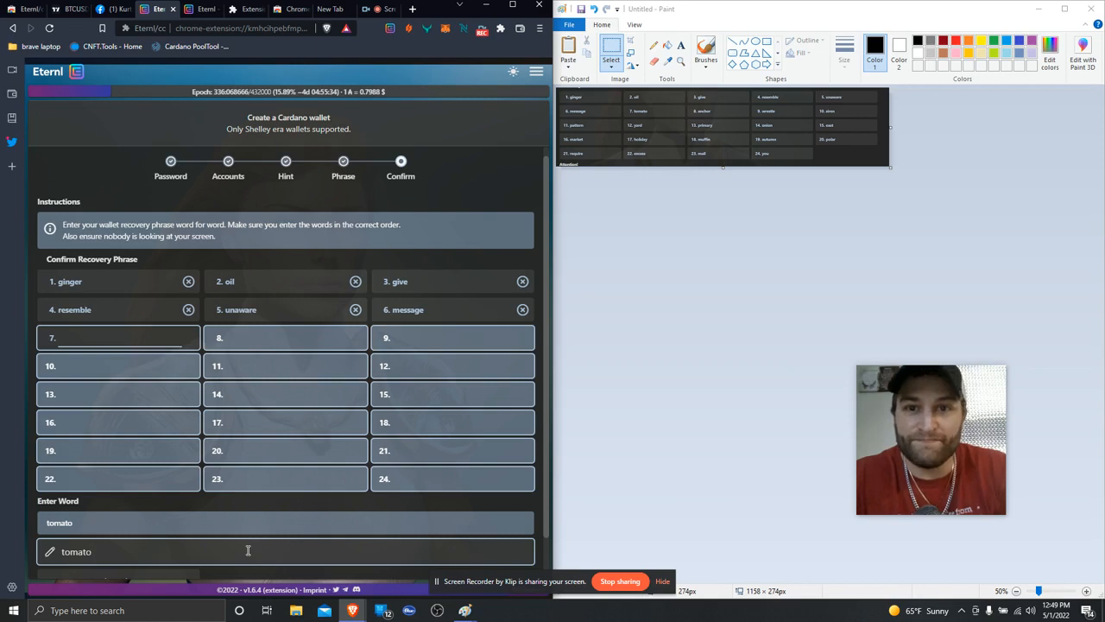
Step: Enter recovery words 7 through 11, fixing the typos in words 7 and 8
key("Return")
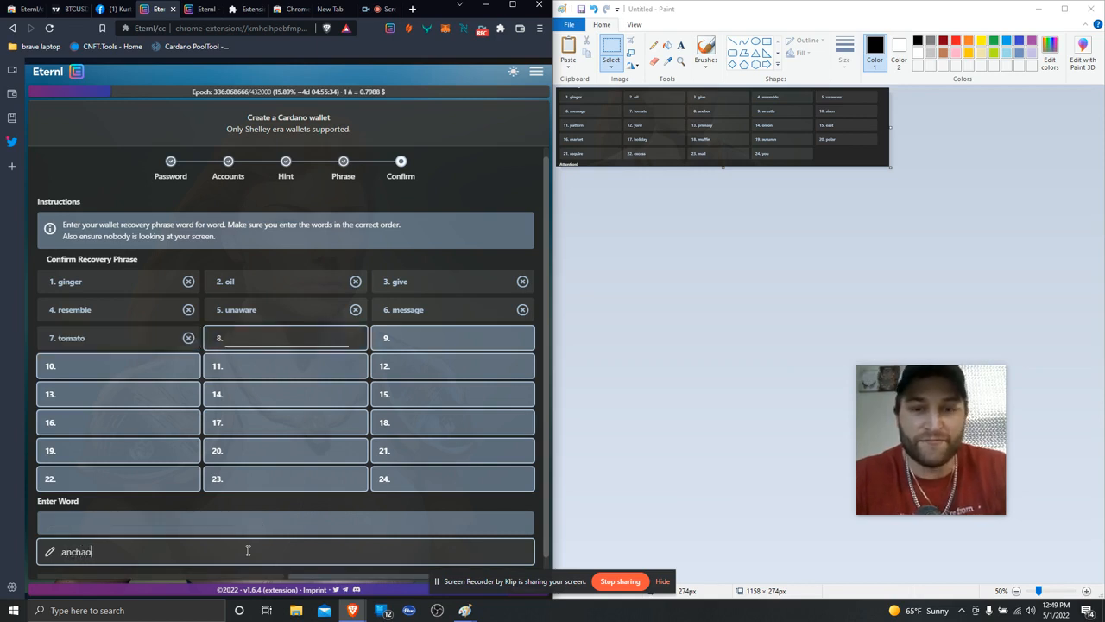
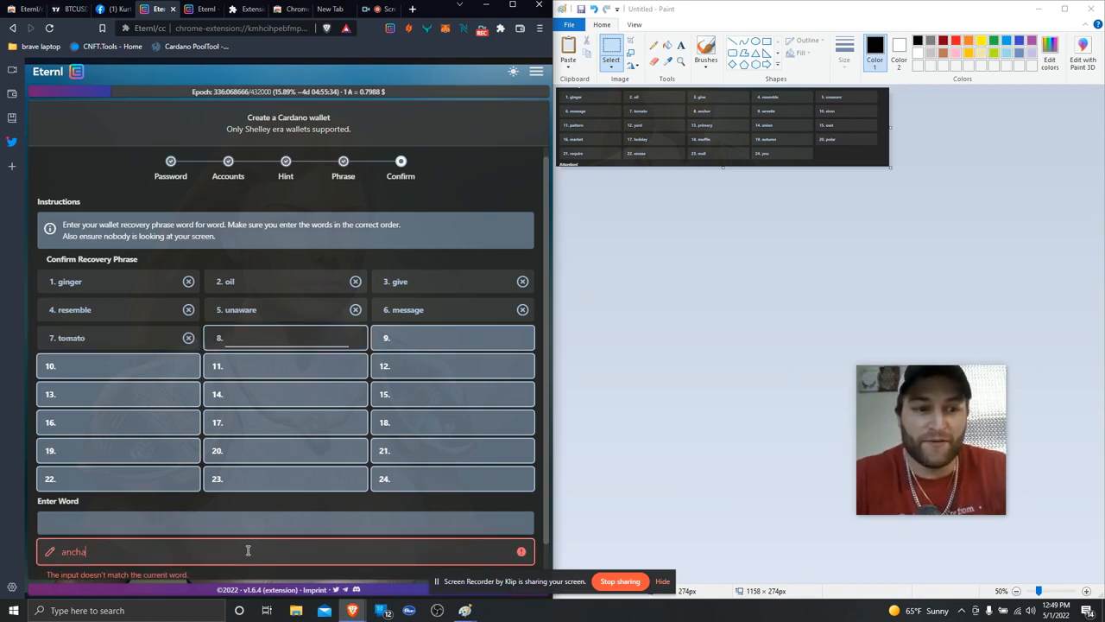
key("Return")
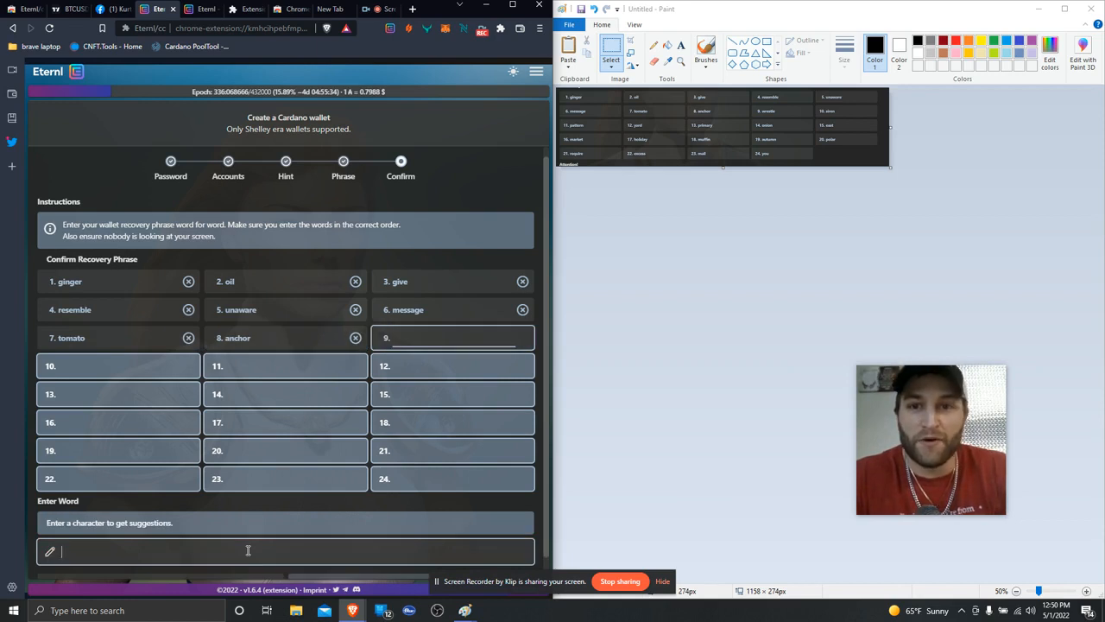
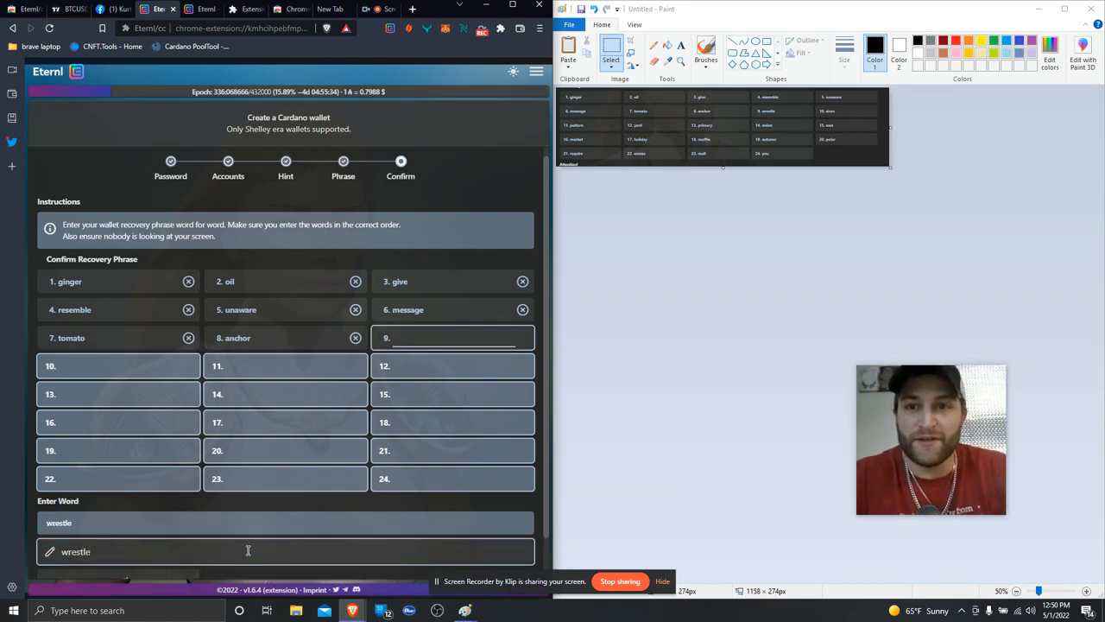
key("Return")
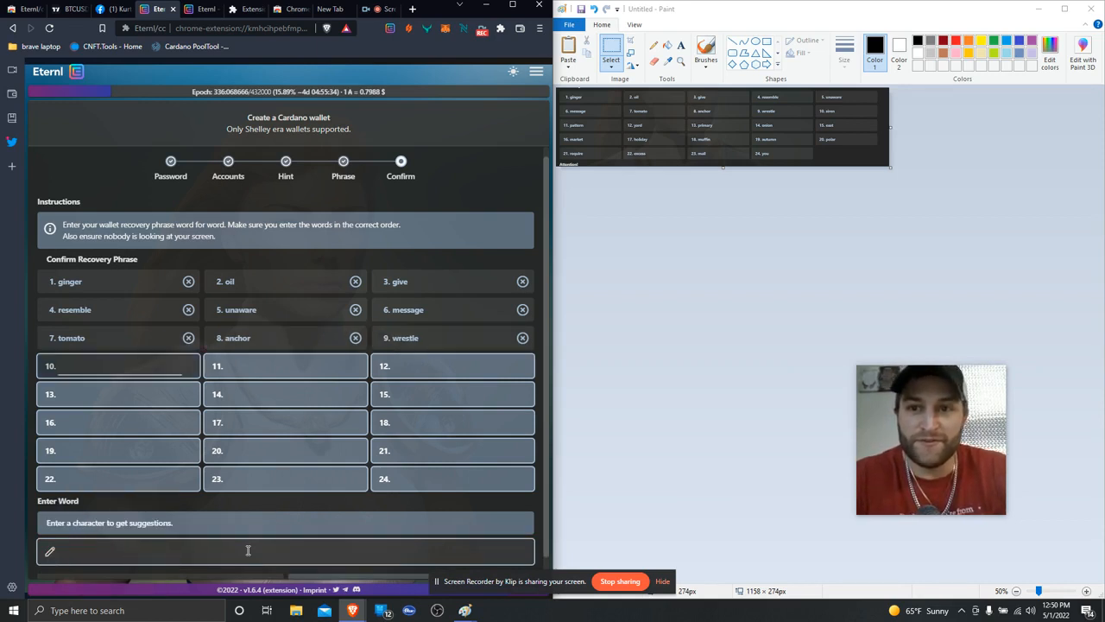
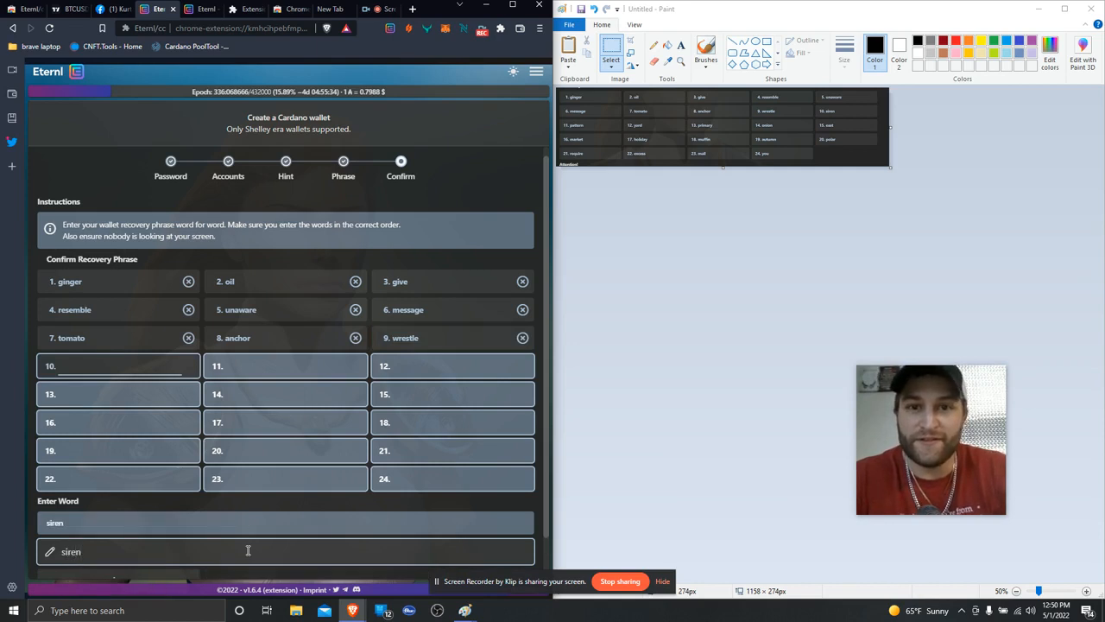
key("Return")
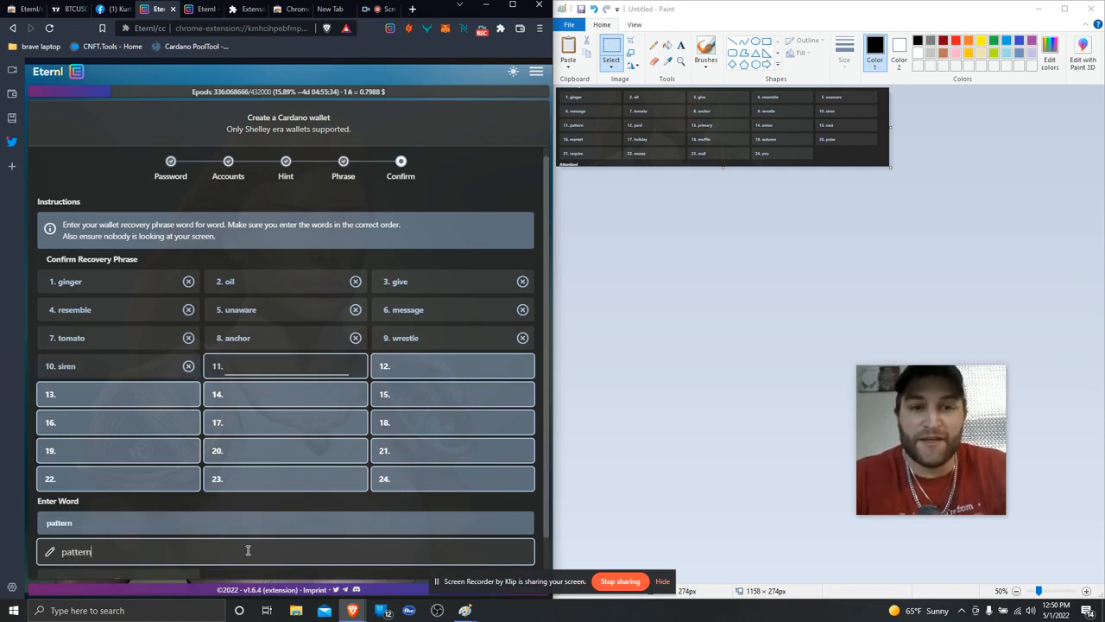
key("Return")
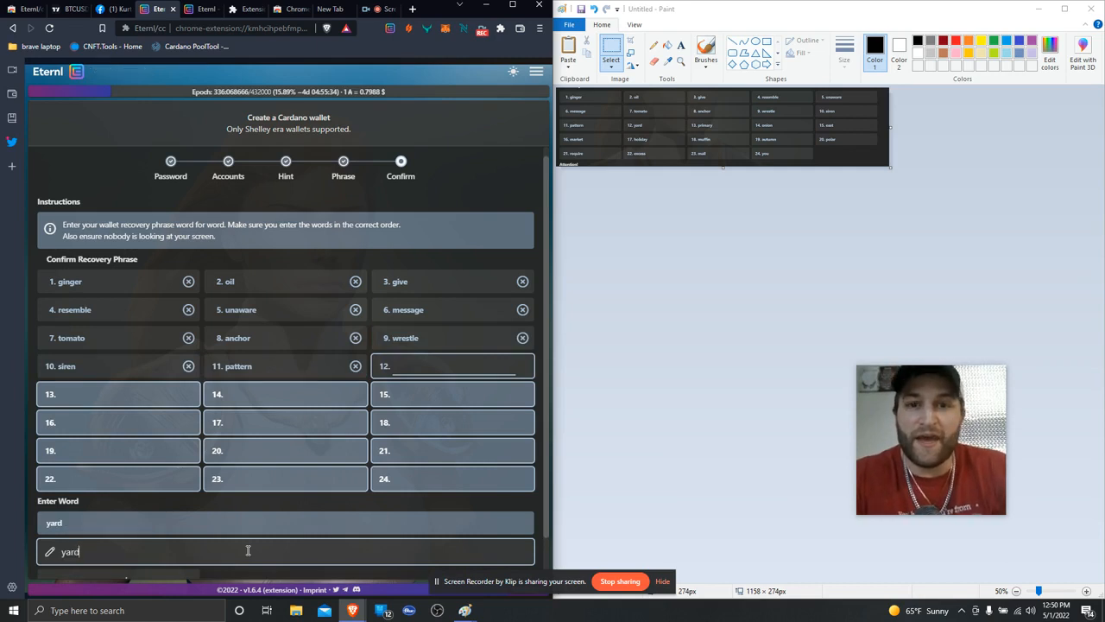
Step: Enter recovery words 12 through 16 and begin typing word 17
key("Return")
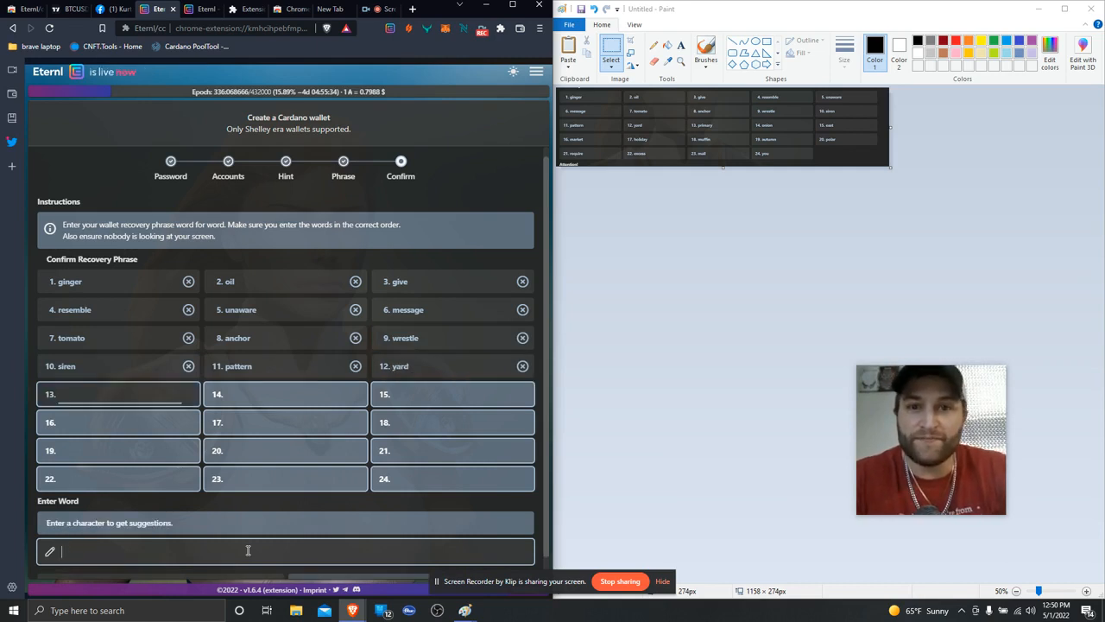
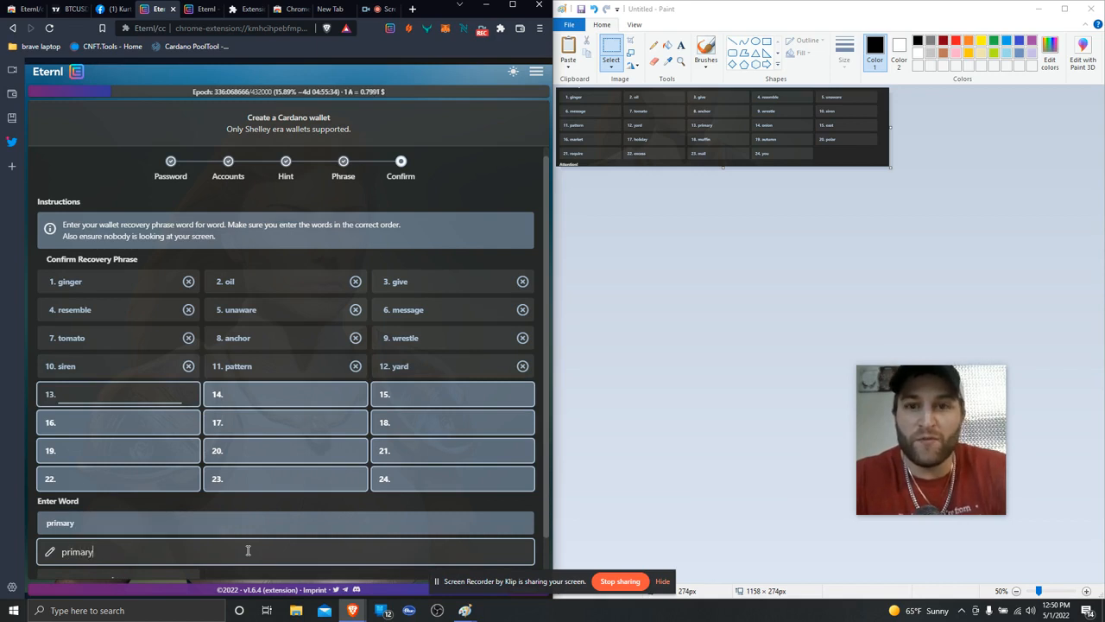
key("Return")
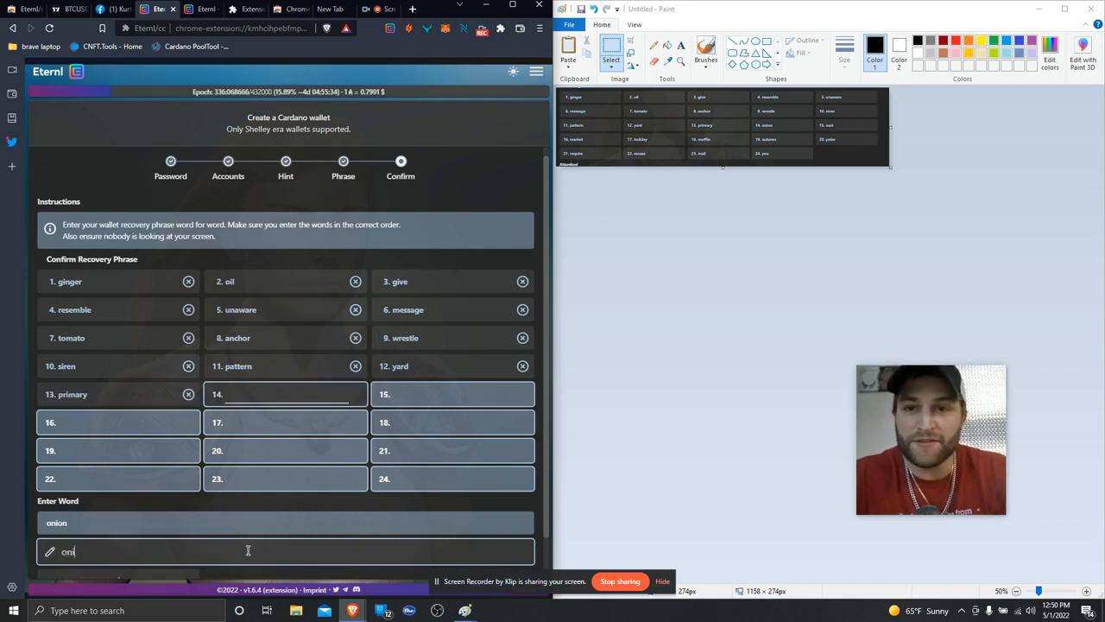
key("Return")
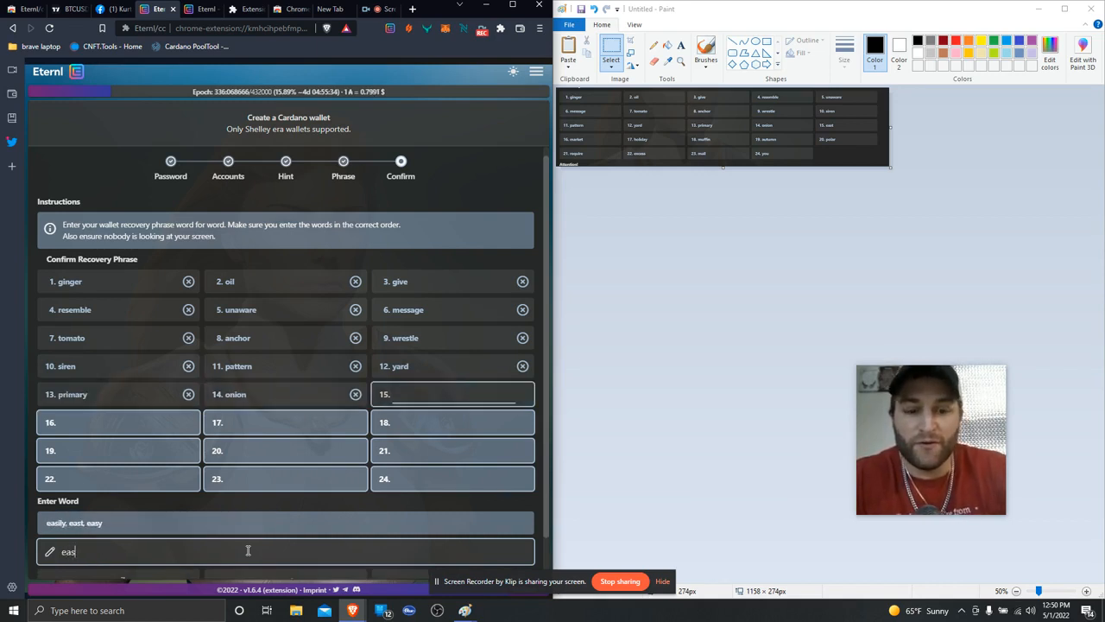
key("Return")
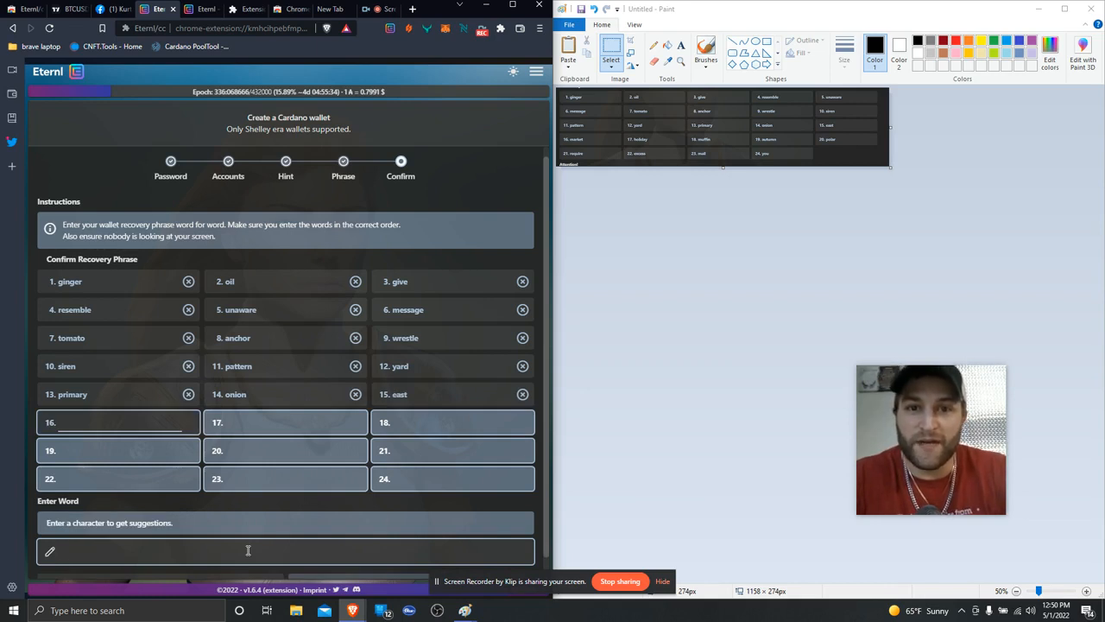
key("Return")
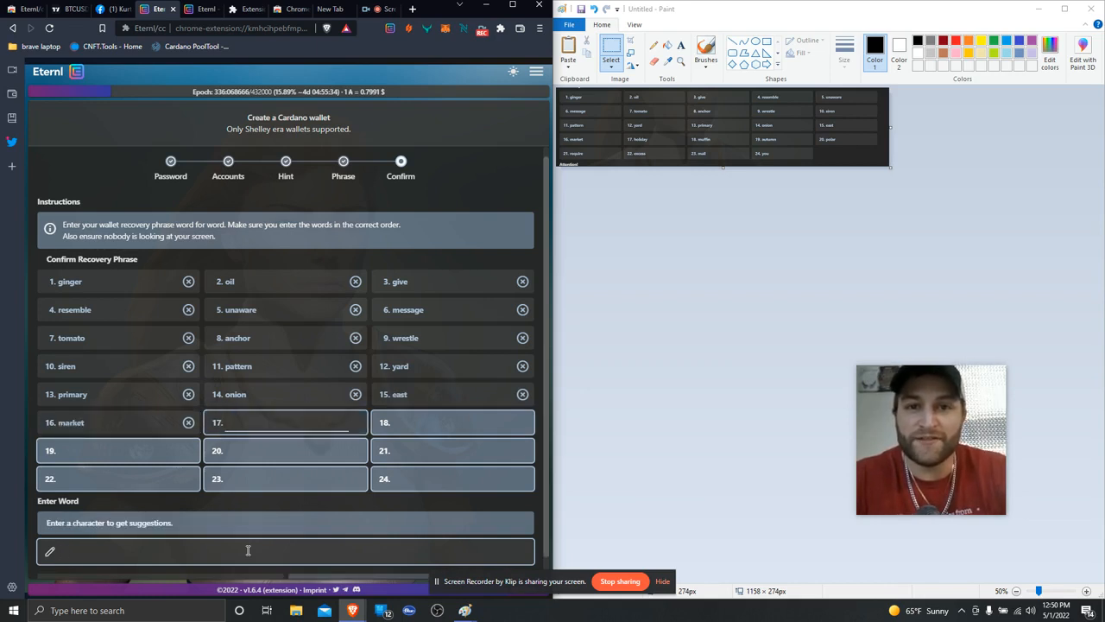
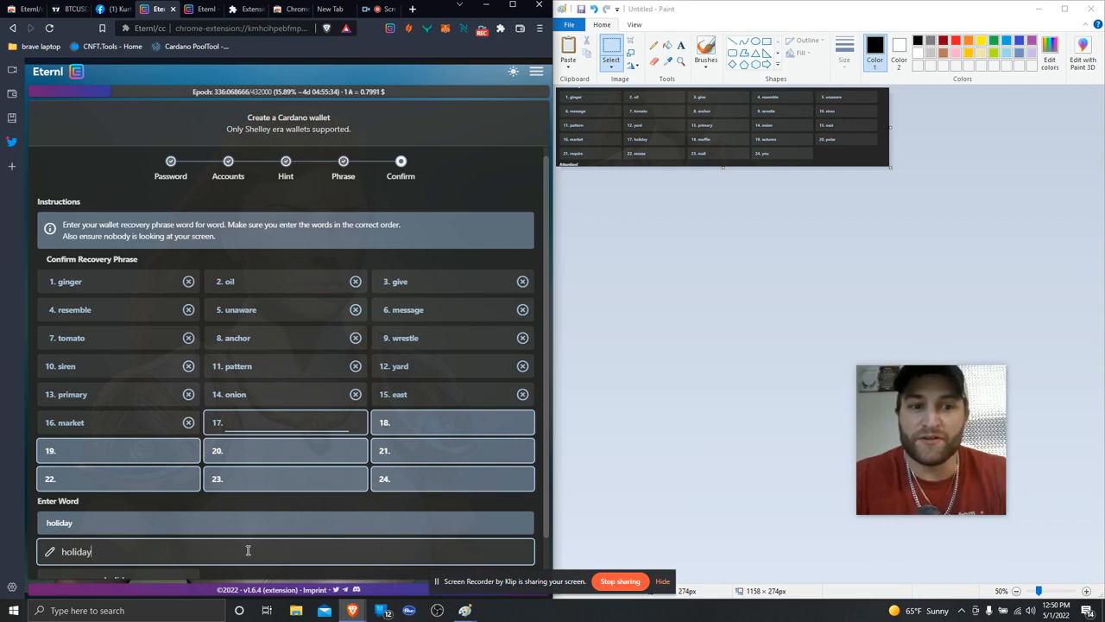
key("Return")
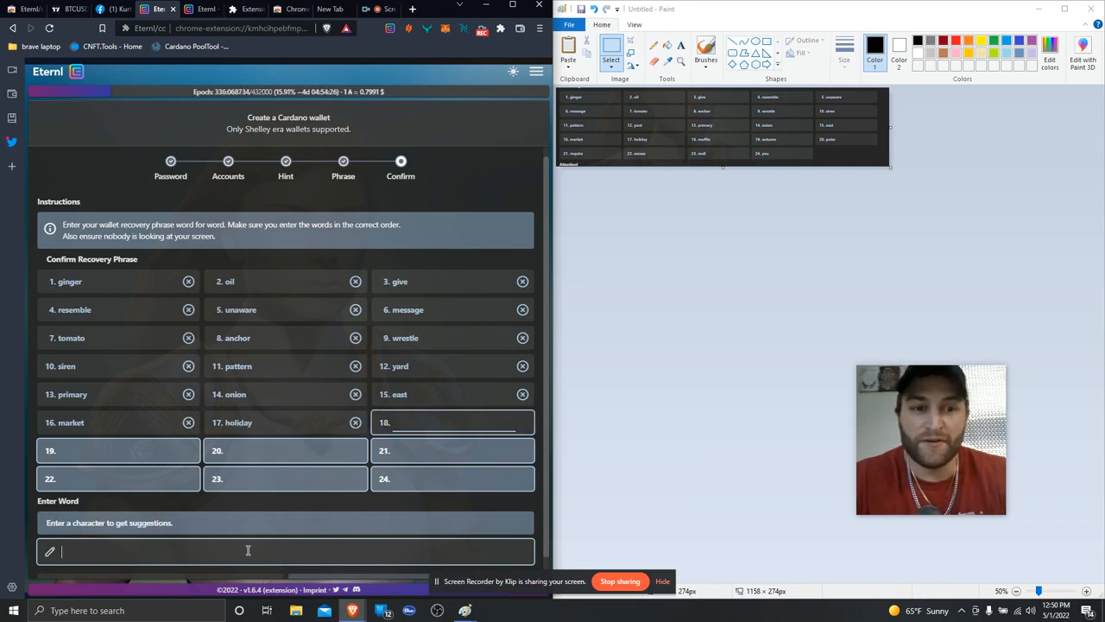
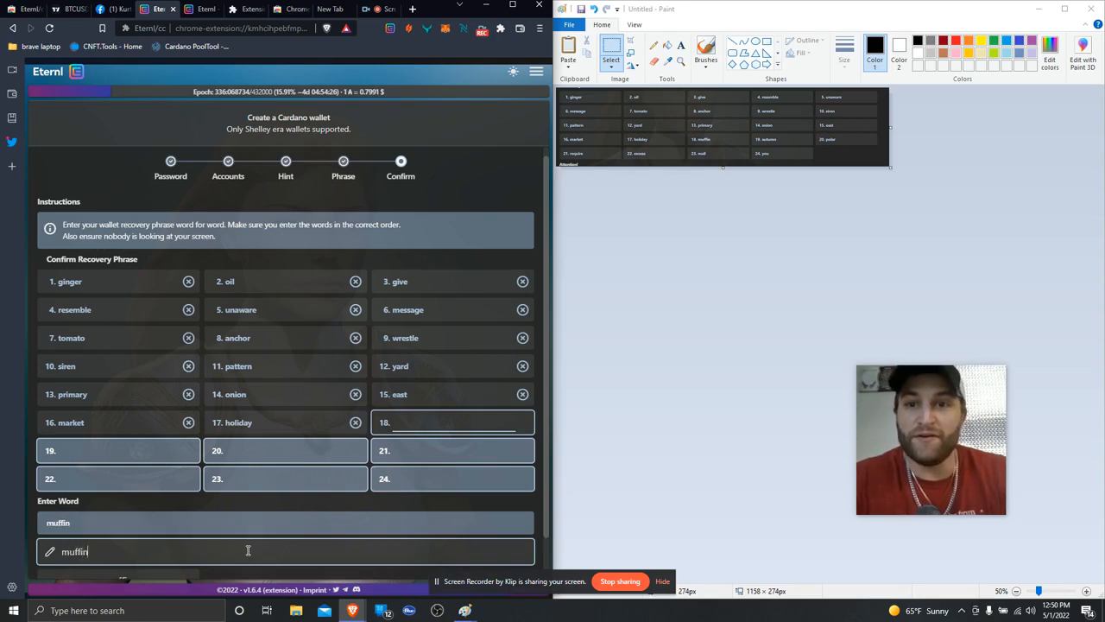
key("Return")
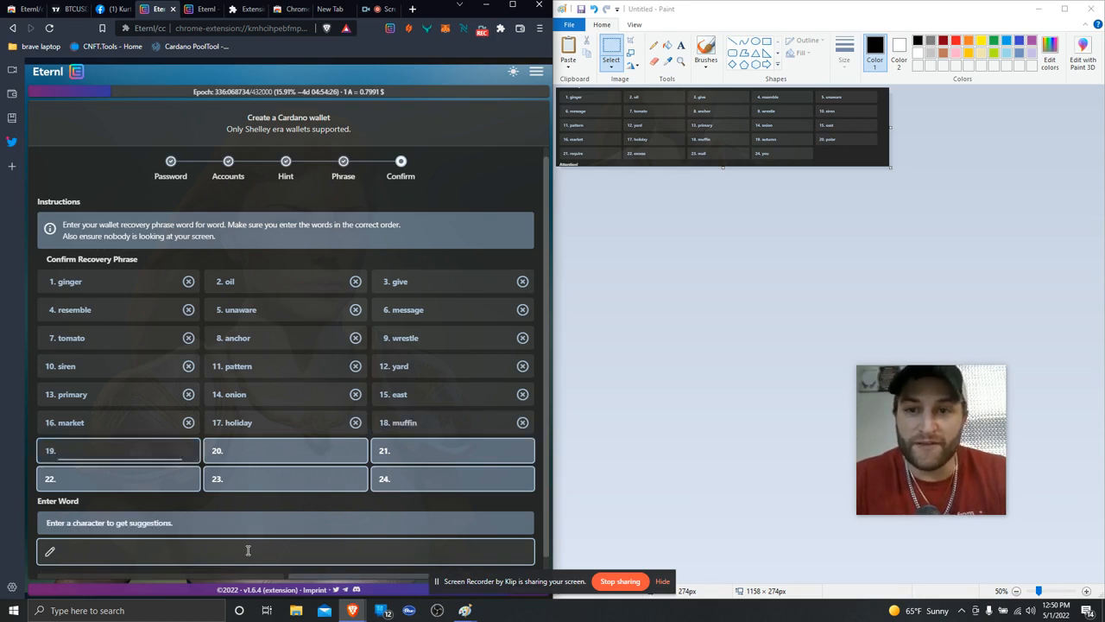
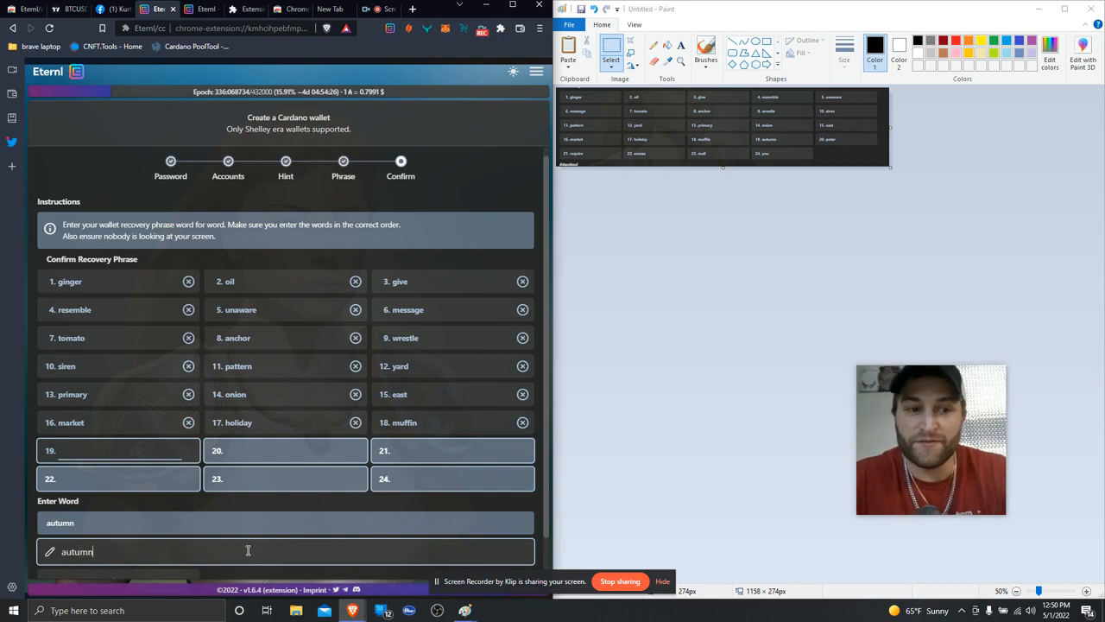
key("Return")
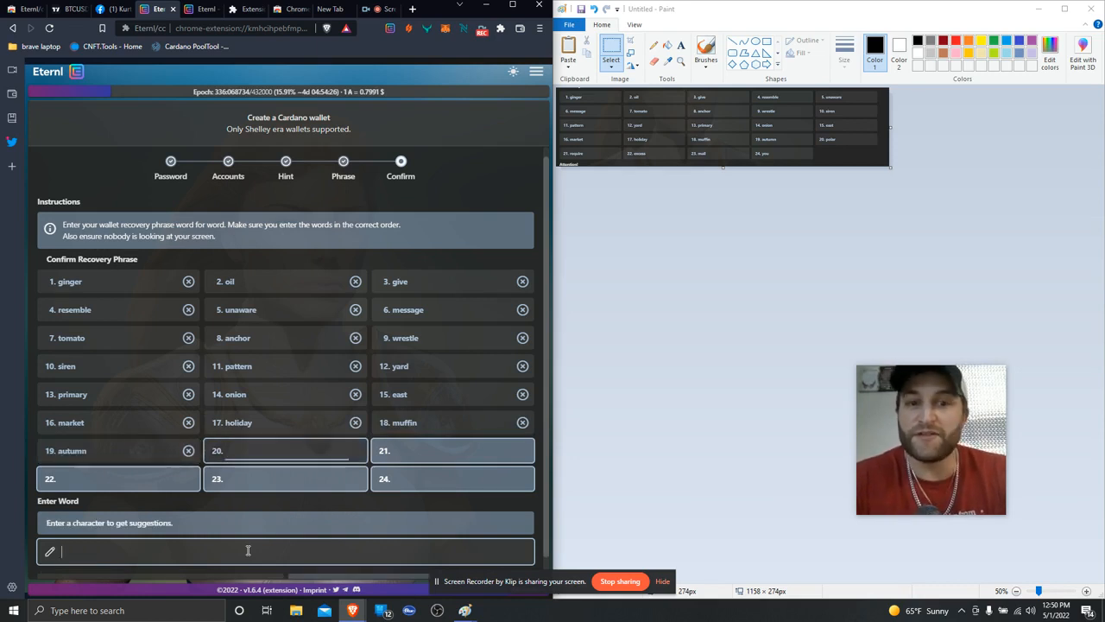
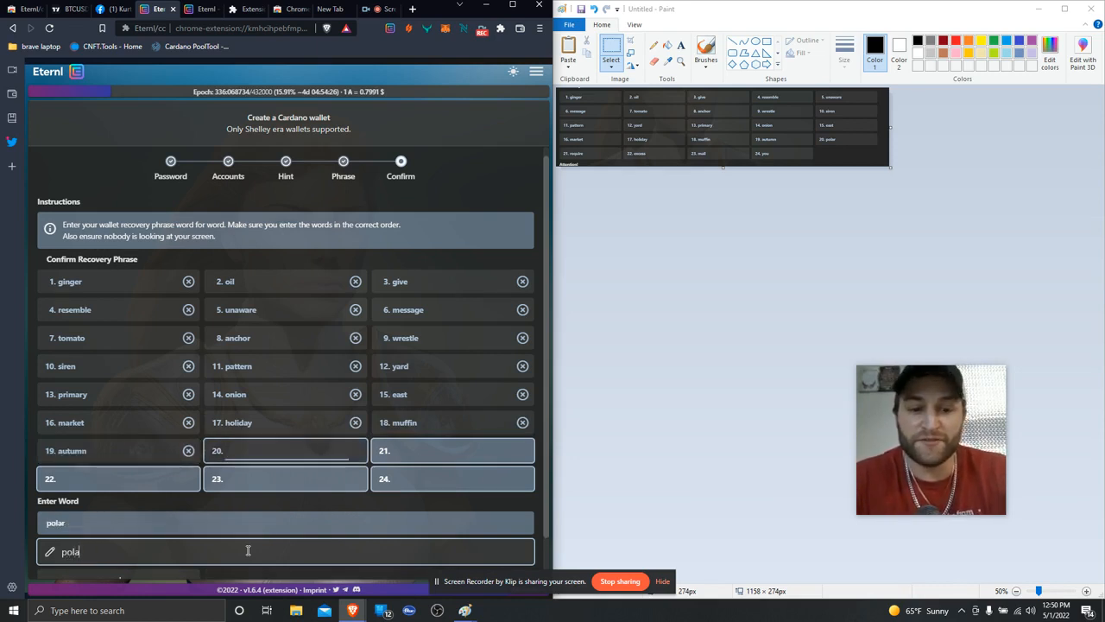
key("Return")
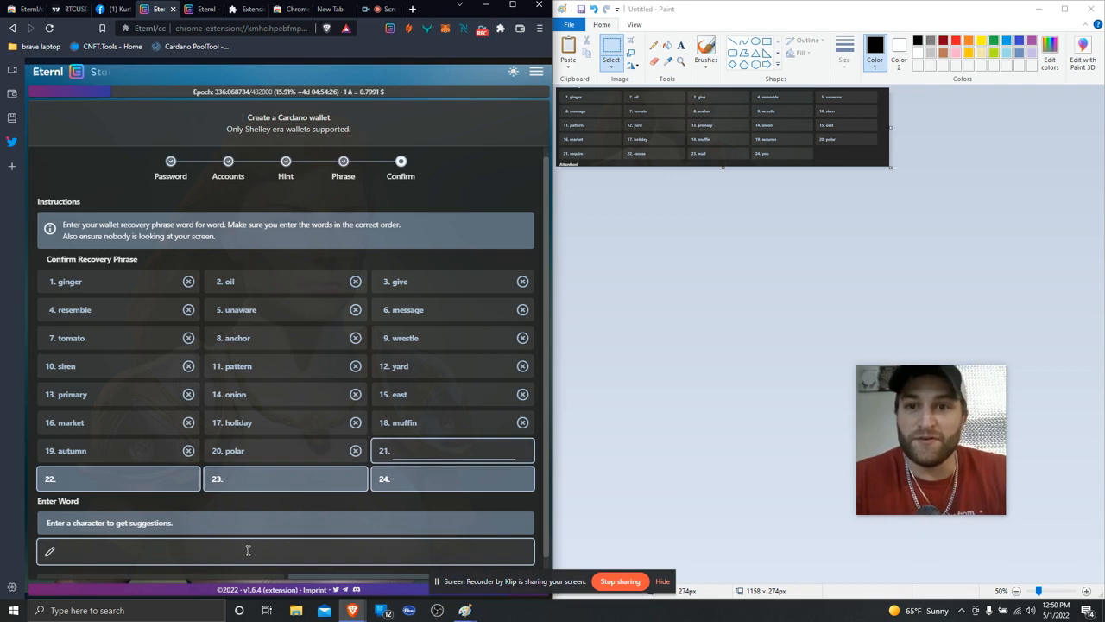
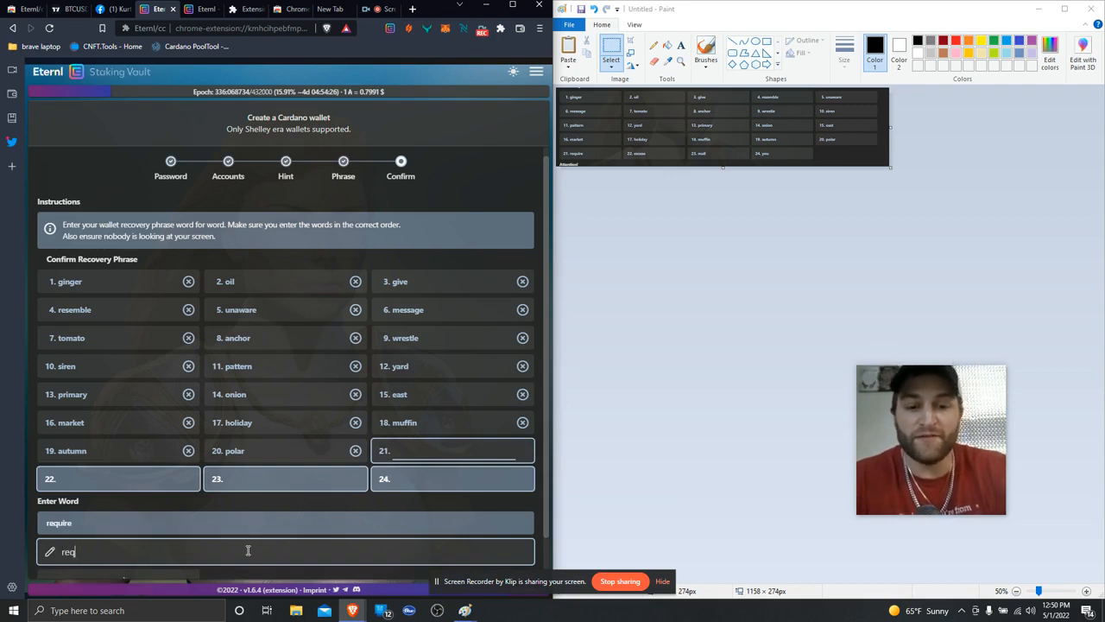
key("Return")
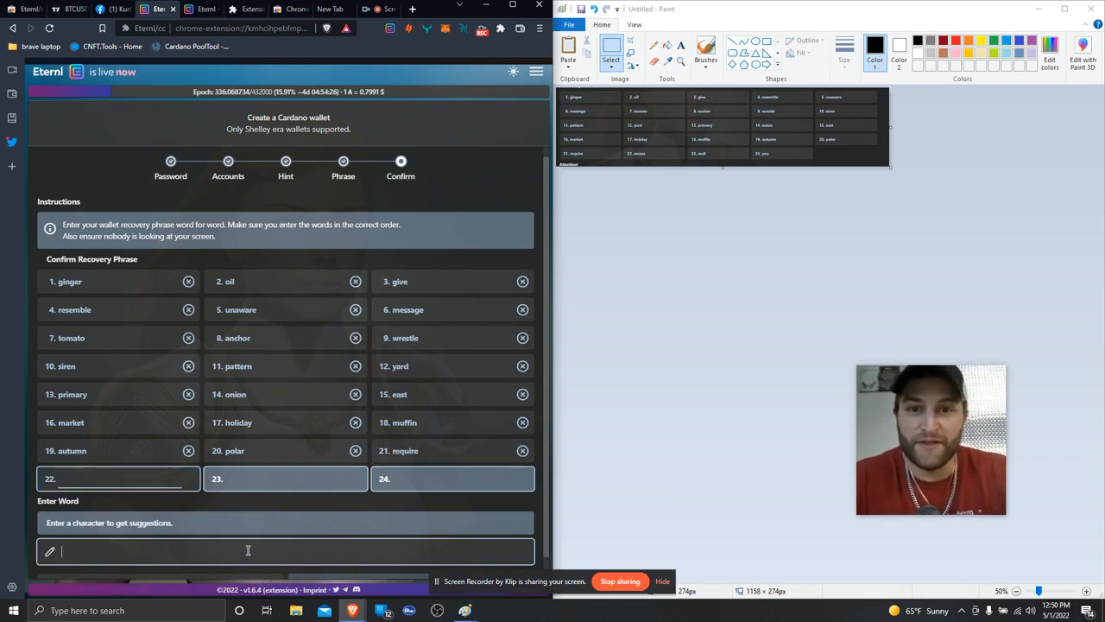
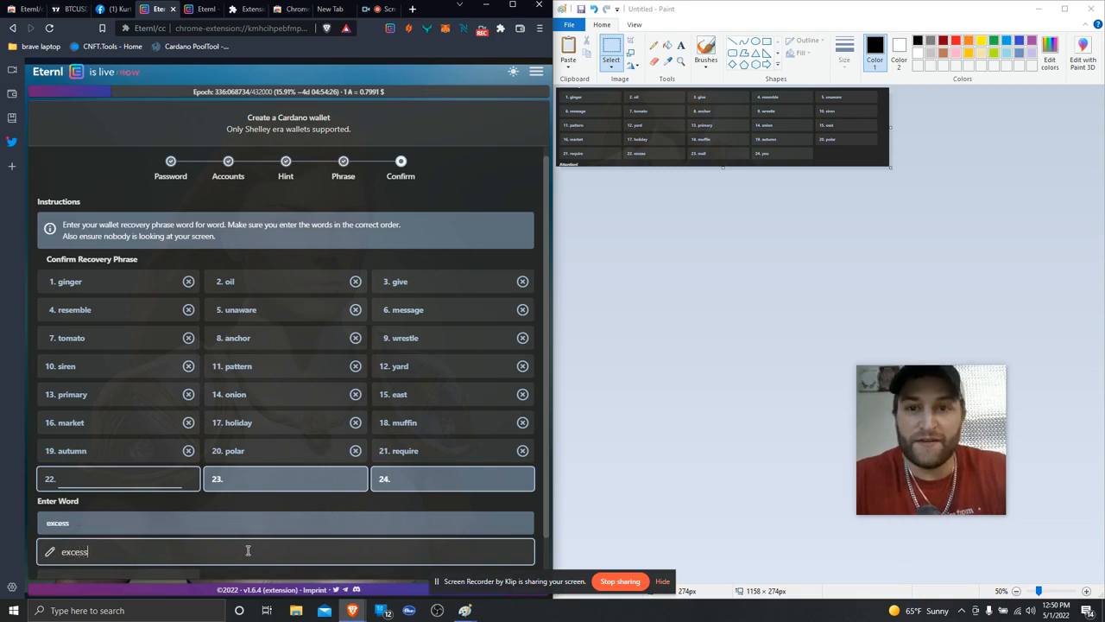
key("Return")
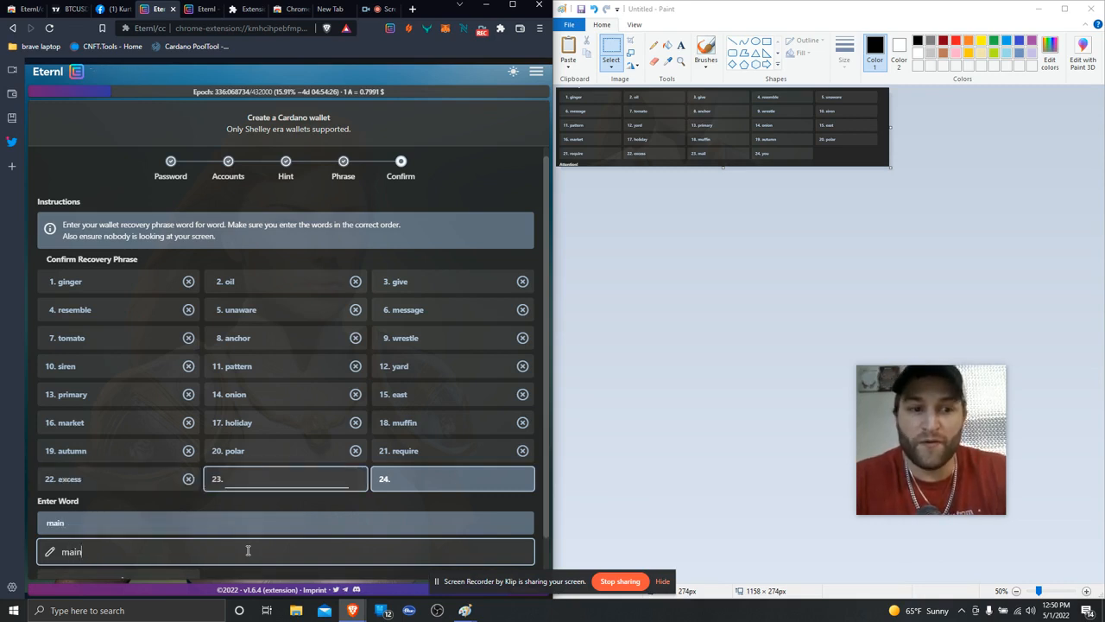
key("Return")
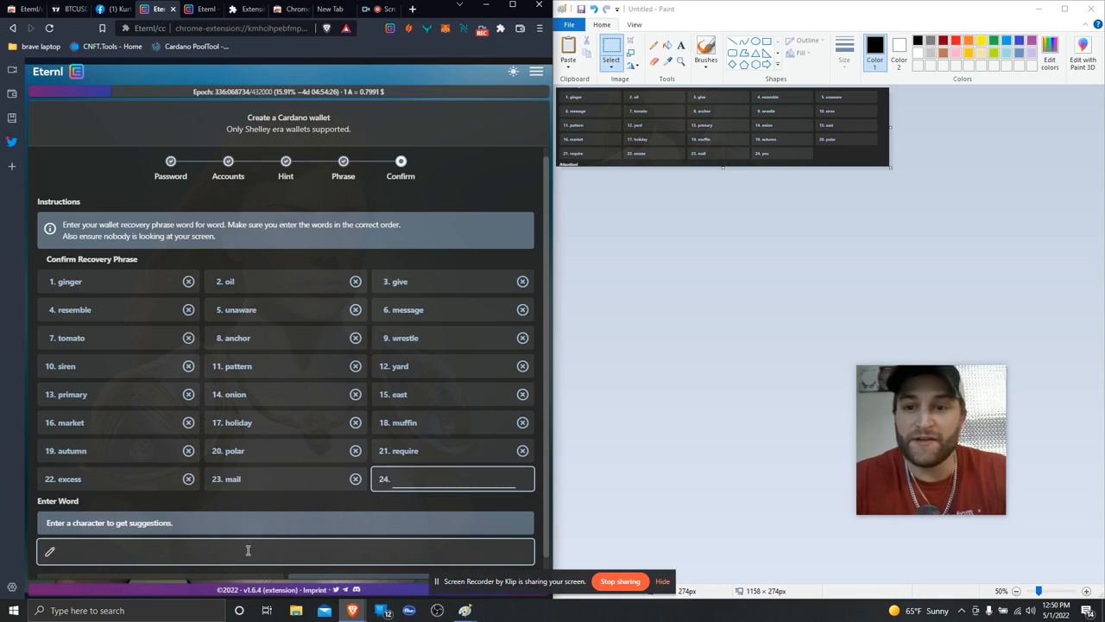
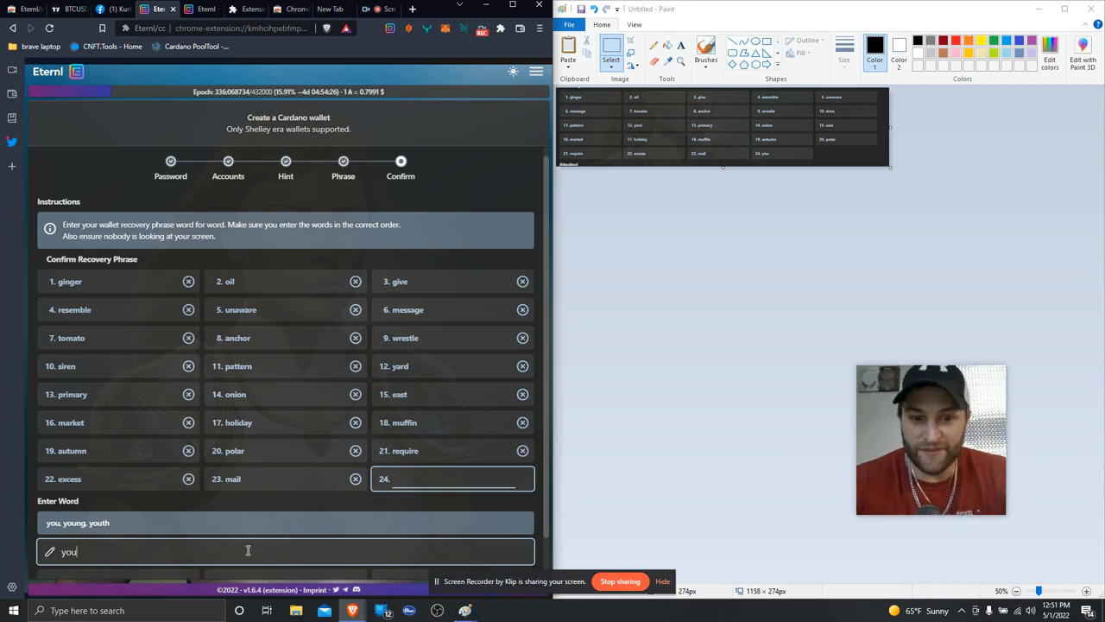
key("Return")
scroll(247, 554, "down", 1)
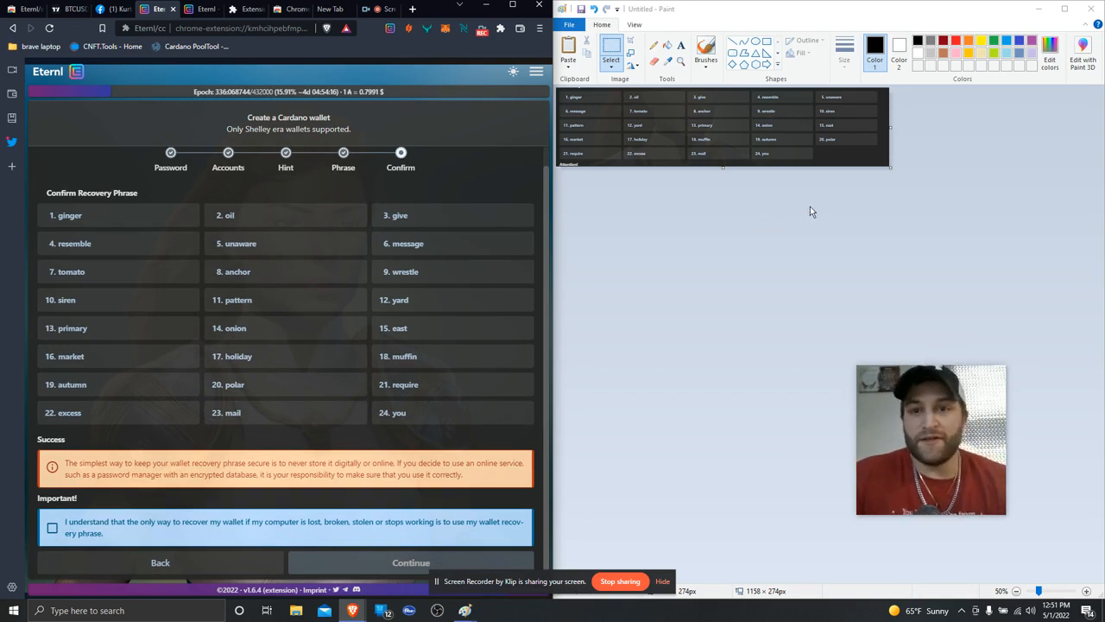
Step: Check the confirmed words against the Paint phrase image, then minimize Paint
scroll(810, 208, "up", 1)
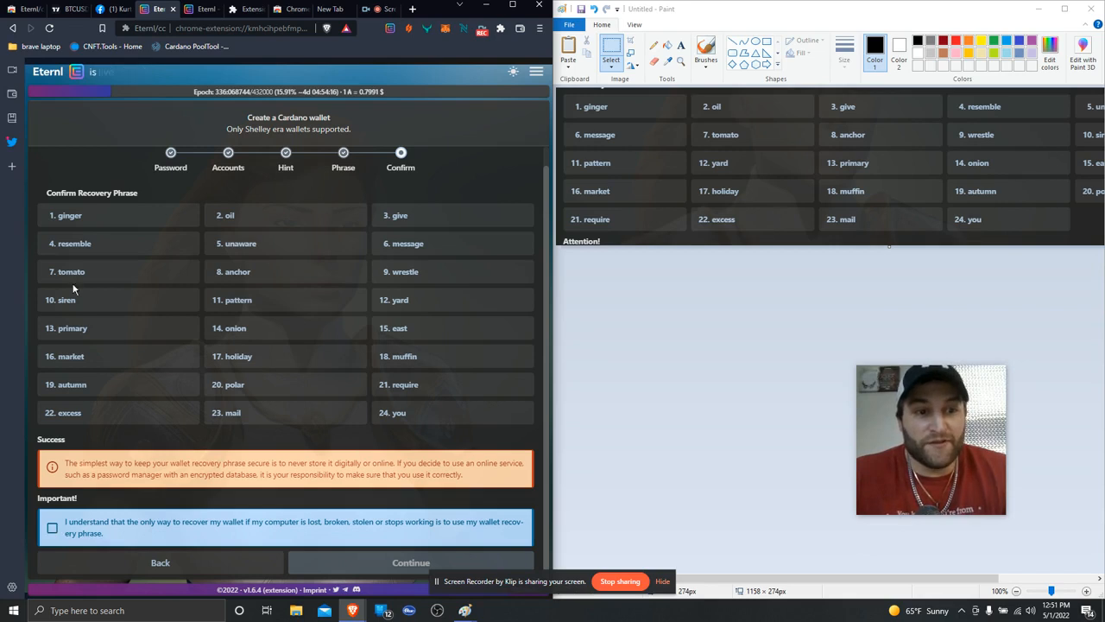
mouse_move(964, 506)
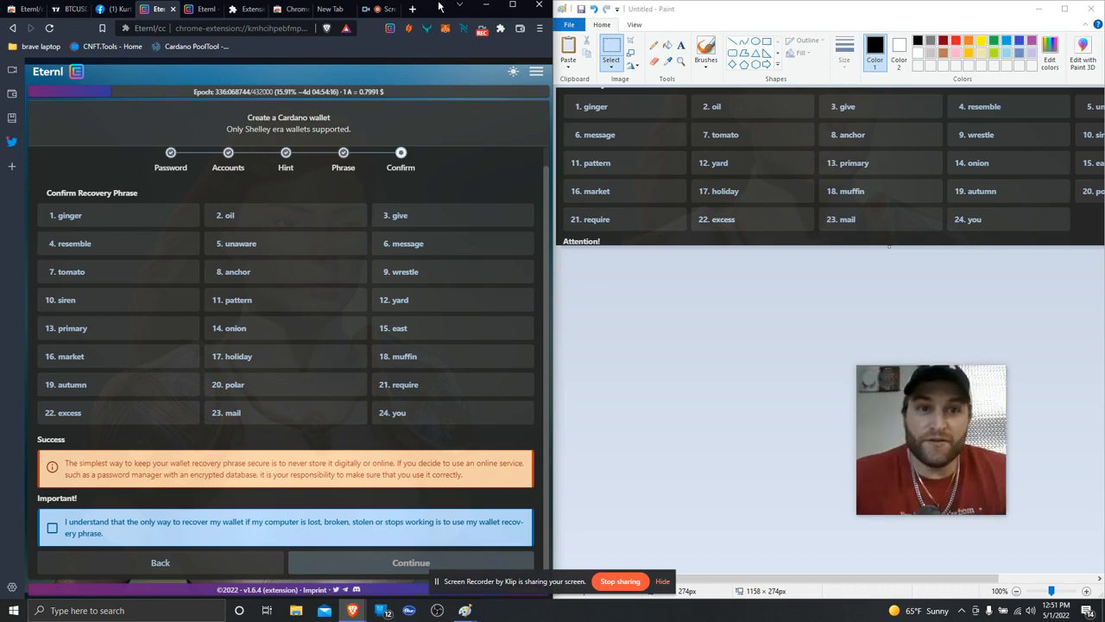
left_click(1041, 10)
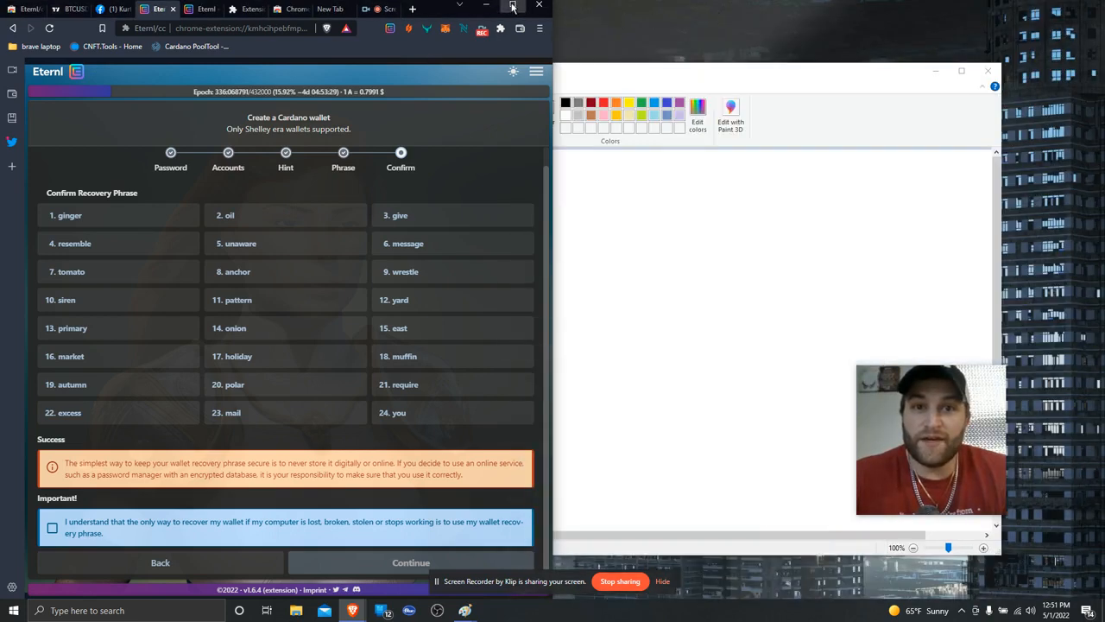
Step: Maximize the browser, accept the 'I understand…' recovery-phrase warning and create the ROOLEZTEST wallet
left_click(513, 6)
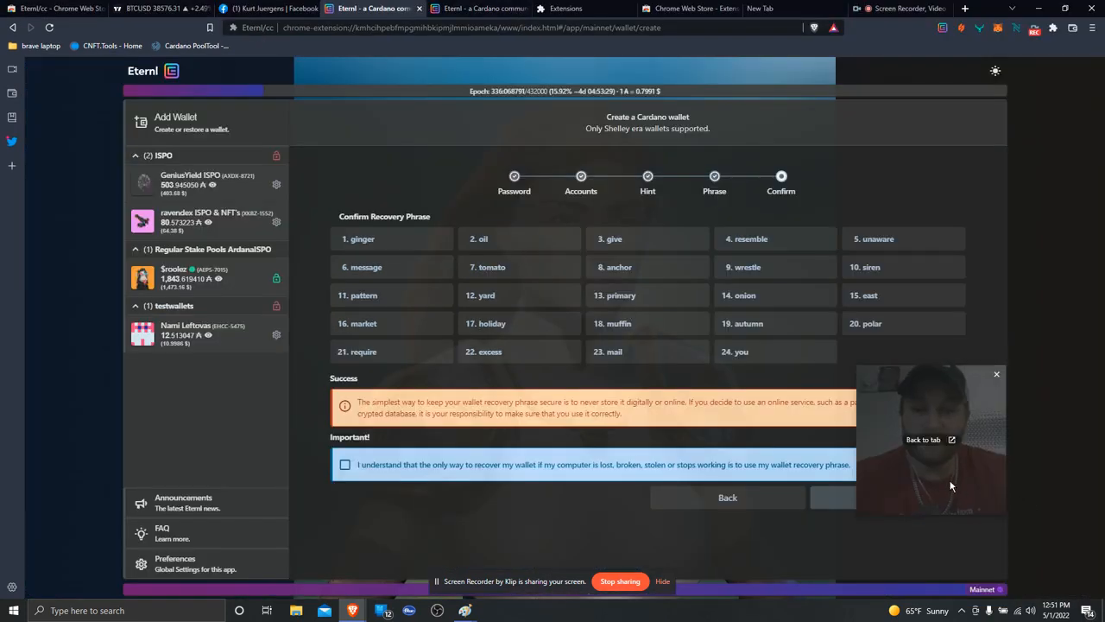
left_click_drag(950, 482, 1064, 578)
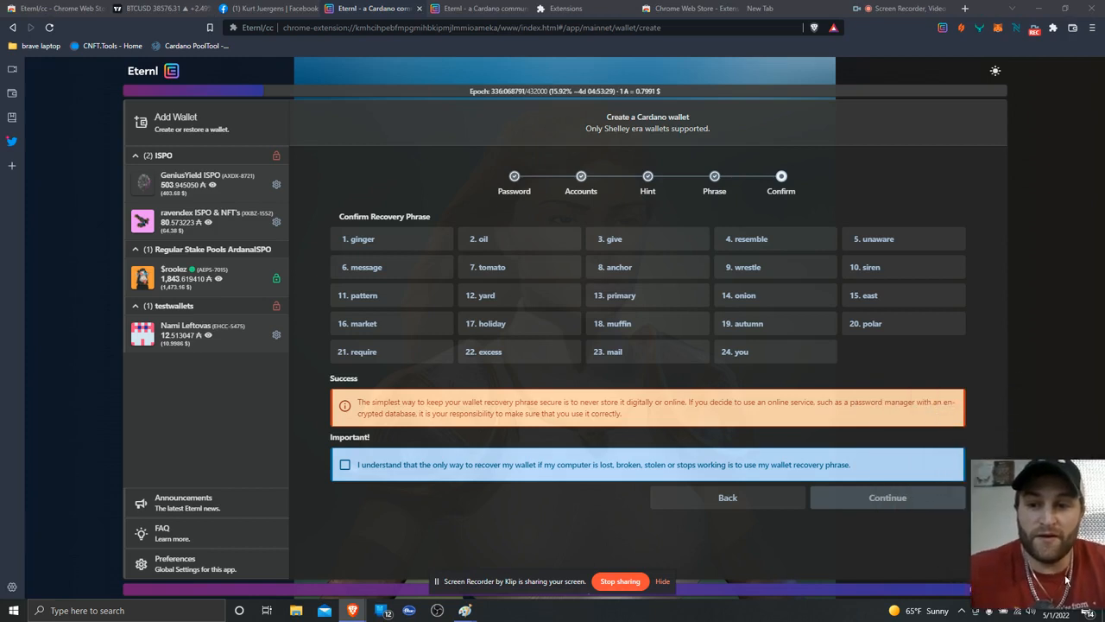
left_click(395, 466)
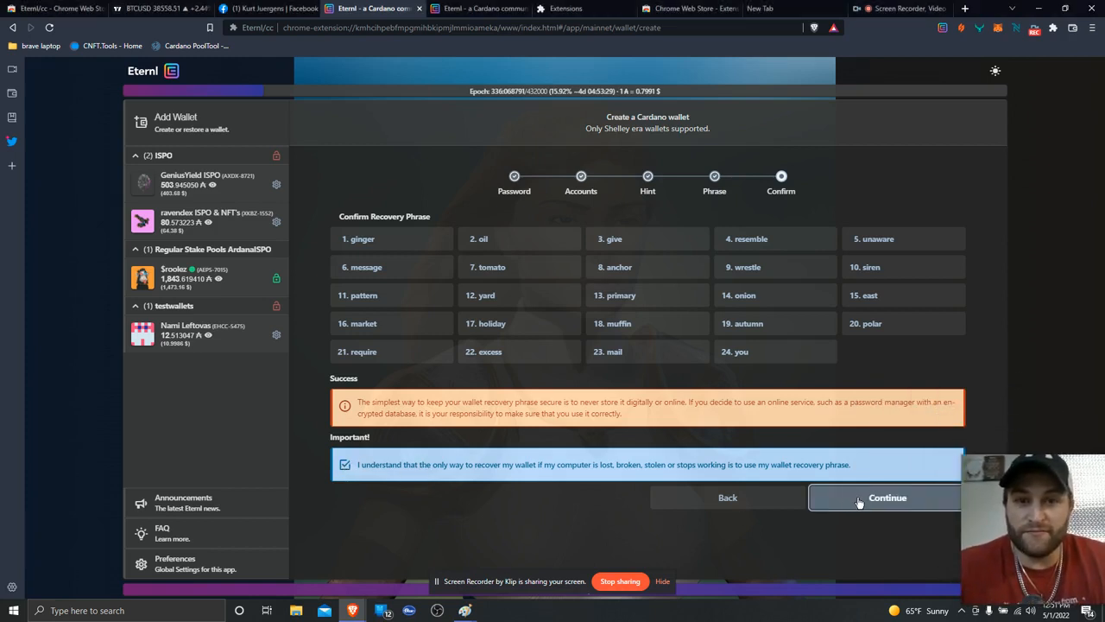
left_click(871, 515)
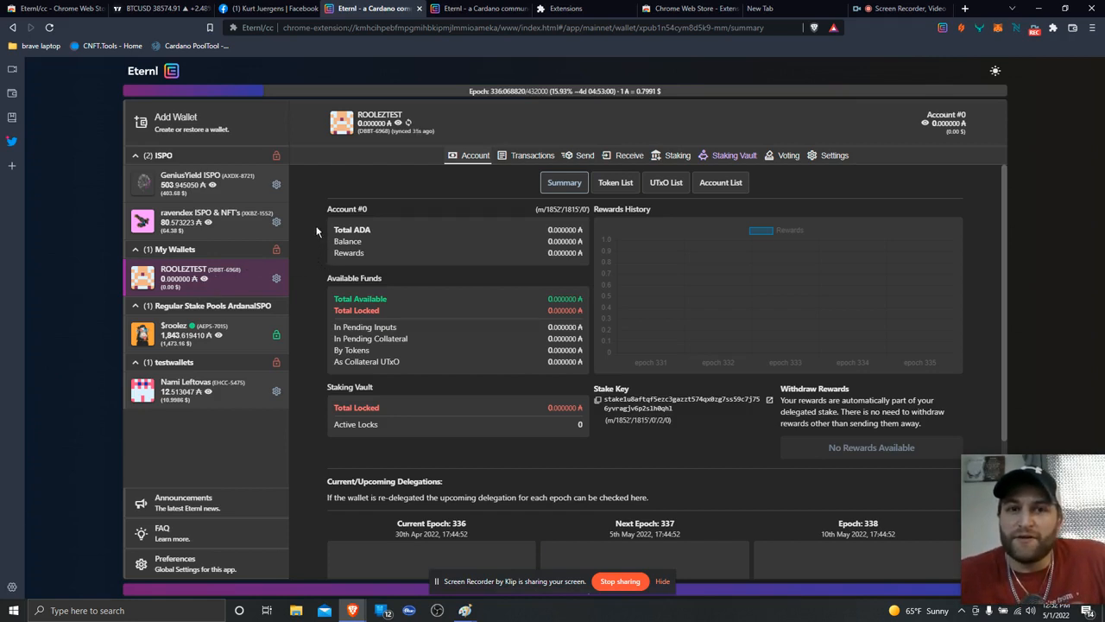
Step: Once wallet creation finishes, show the ROOLEZTEST wallet's Receive addresses
left_click(625, 155)
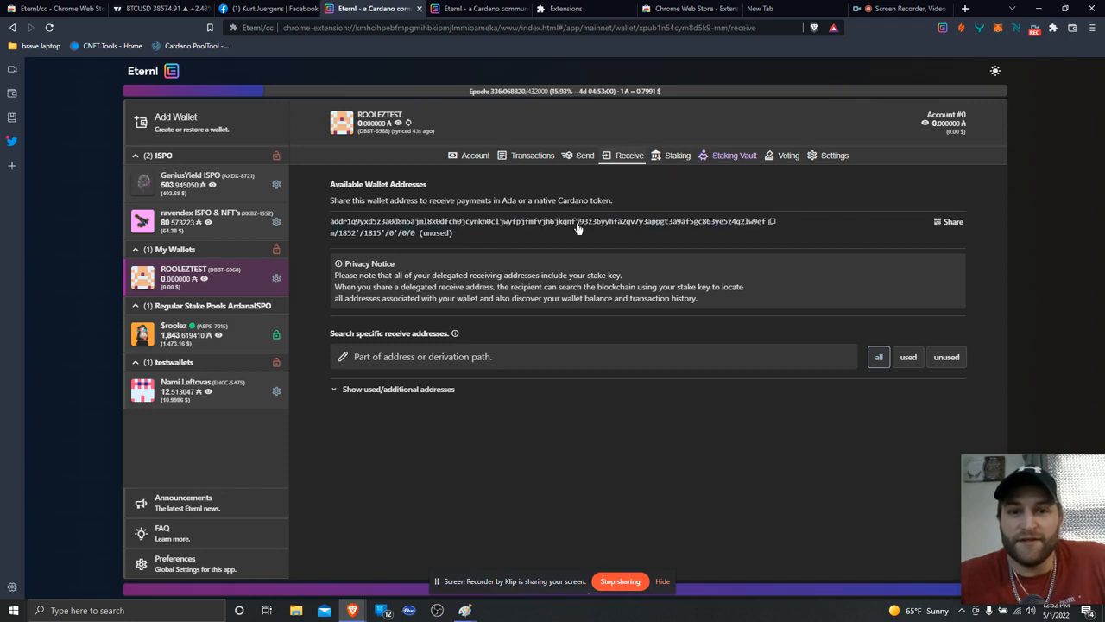
Step: Copy ROOLEZTEST's unused receive address and switch to the Chrome Web Store tab
left_click(773, 223)
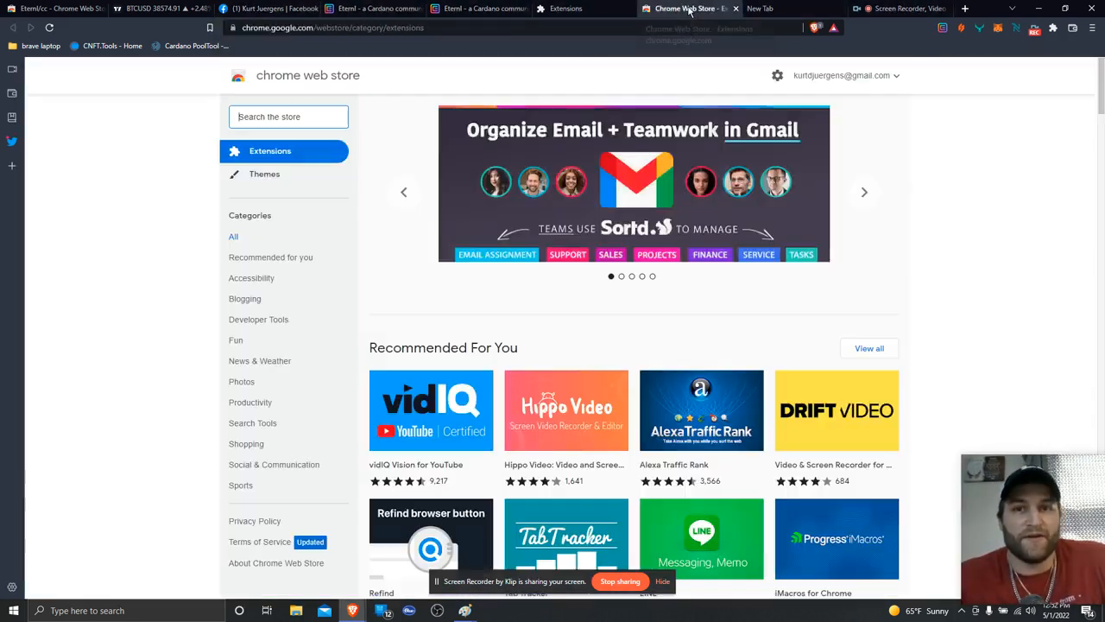
left_click(665, 9)
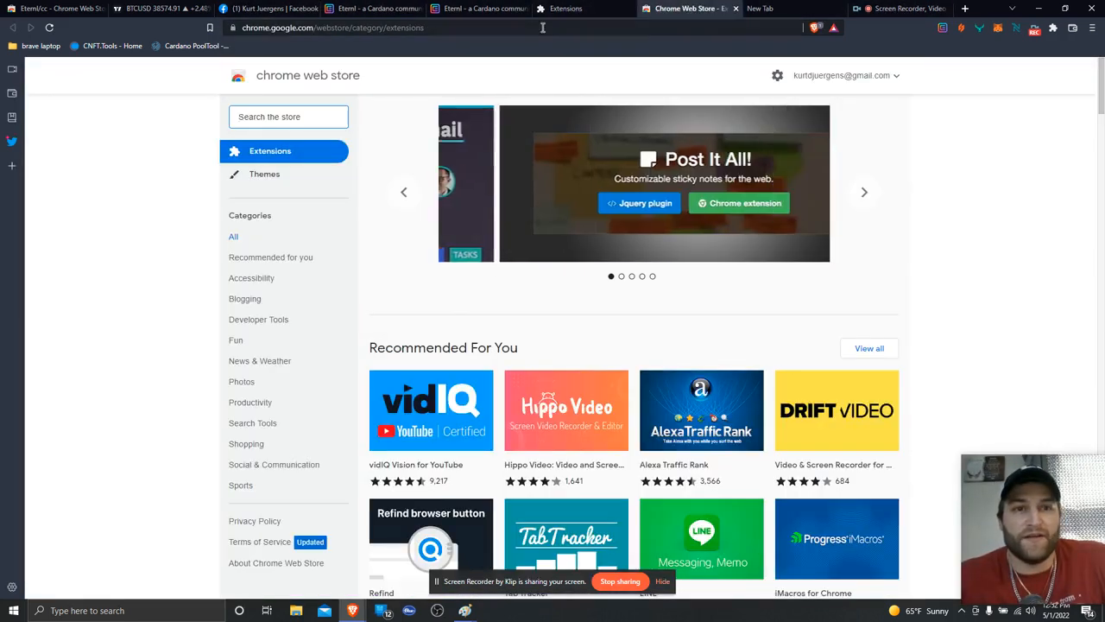
Step: Go to coinbase.com from the browser's address bar
left_click(545, 26)
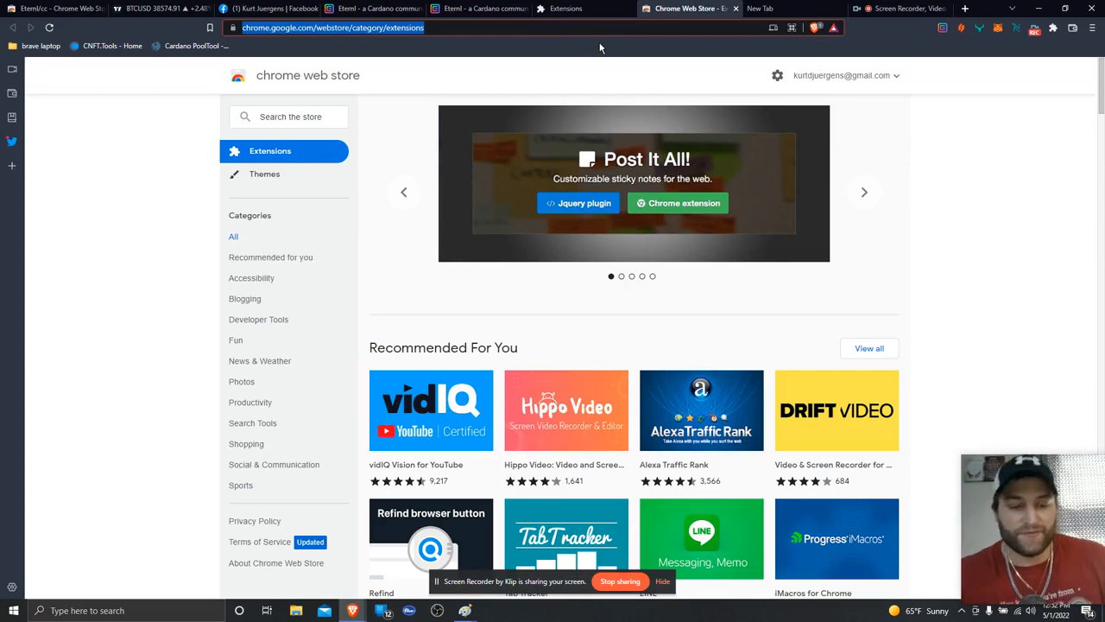
type("coin")
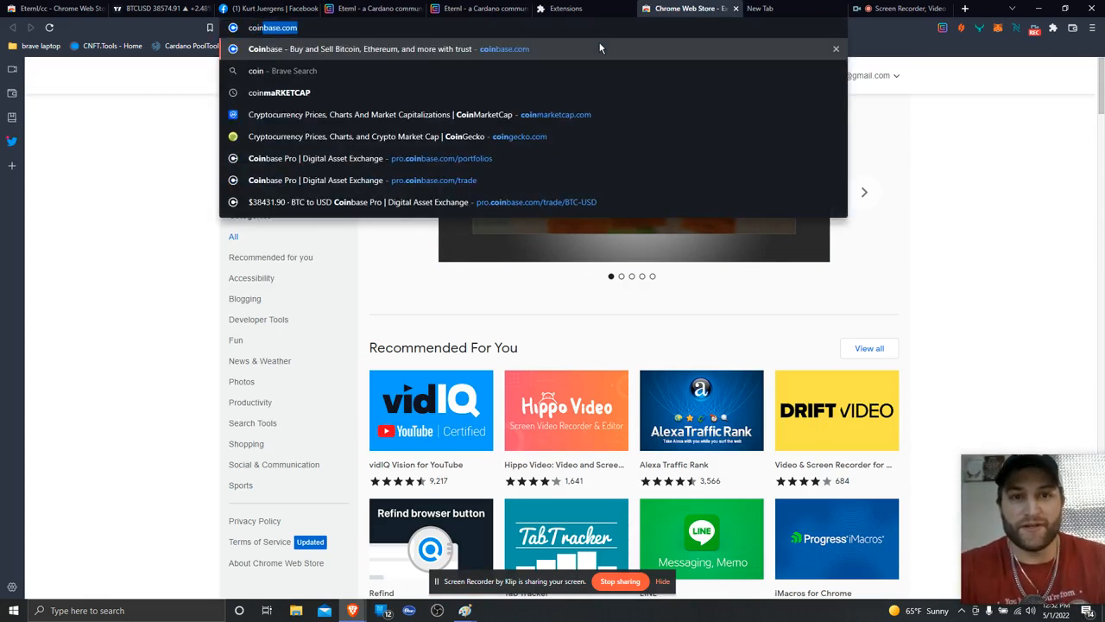
key("Return")
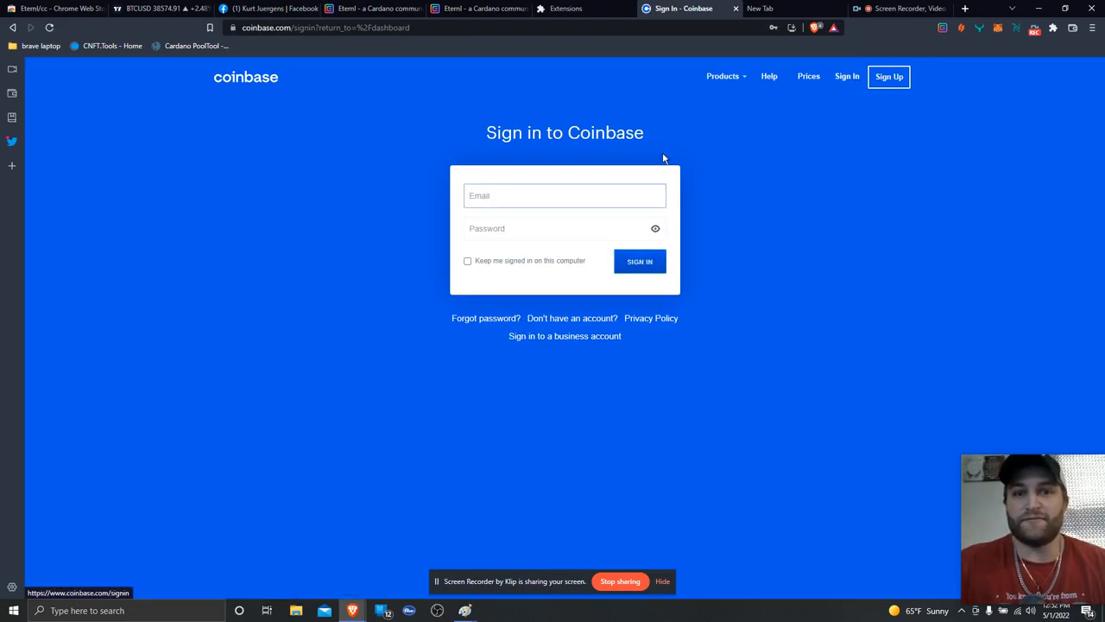
Step: Sign in to Coinbase with the saved email and password and submit the authenticator code
left_click(567, 198)
left_click(564, 227)
left_click(646, 263)
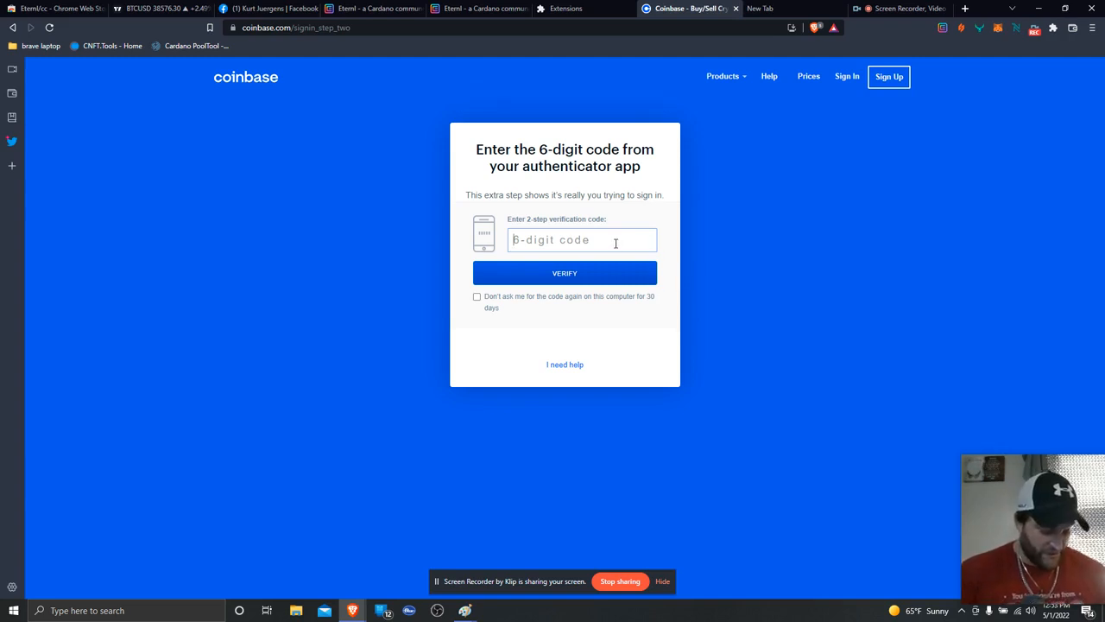
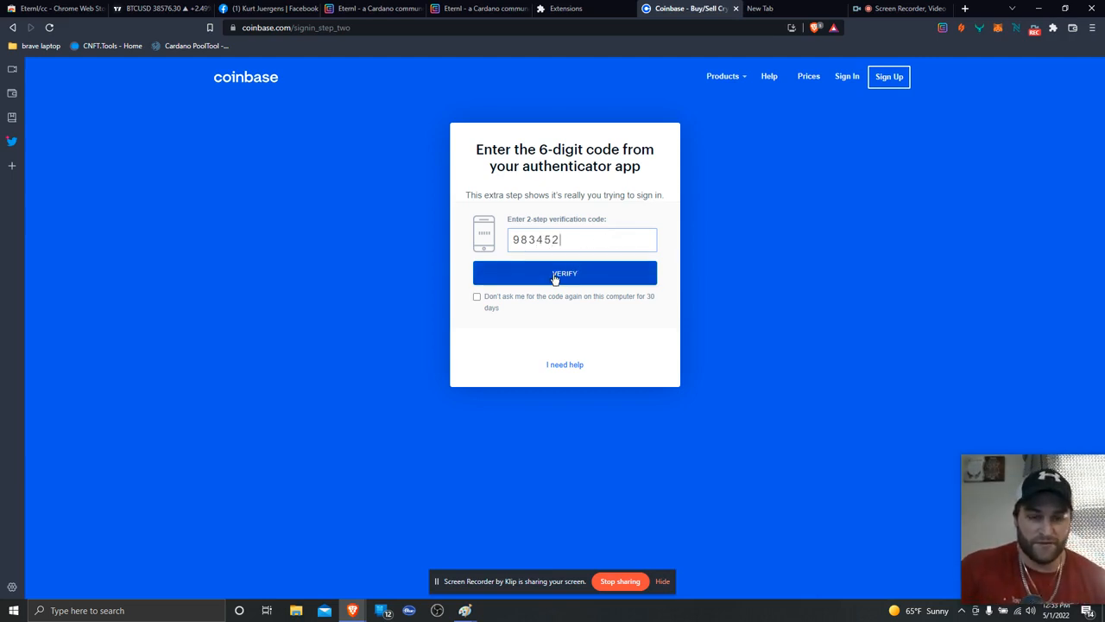
left_click(623, 280)
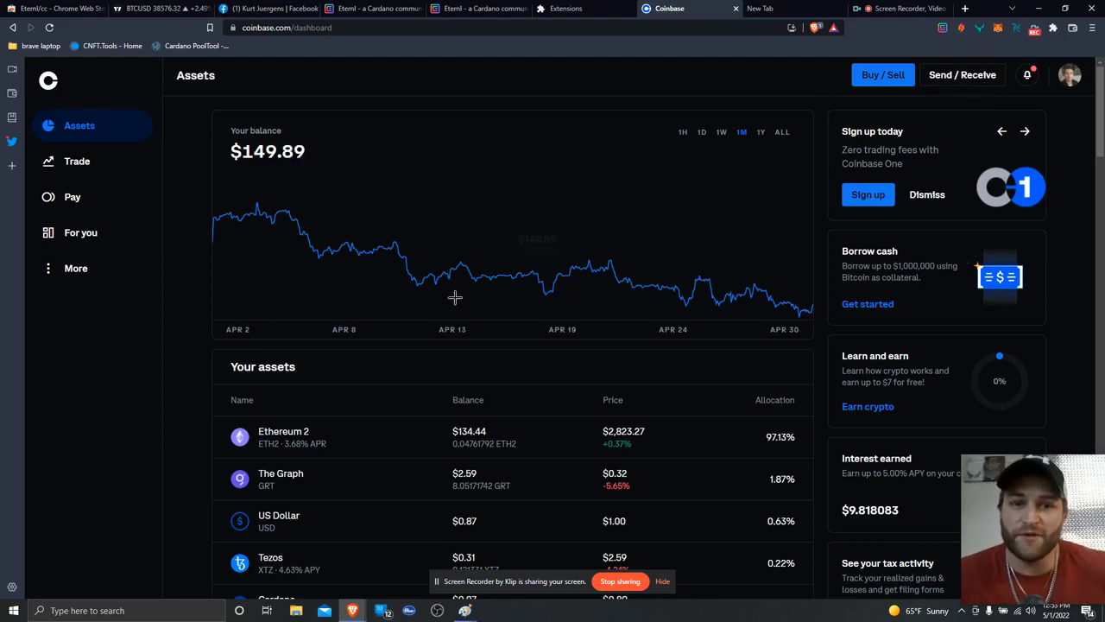
Step: Open the Send / Receive form from the Coinbase dashboard
scroll(406, 294, "down", 2)
scroll(668, 373, "up", 2)
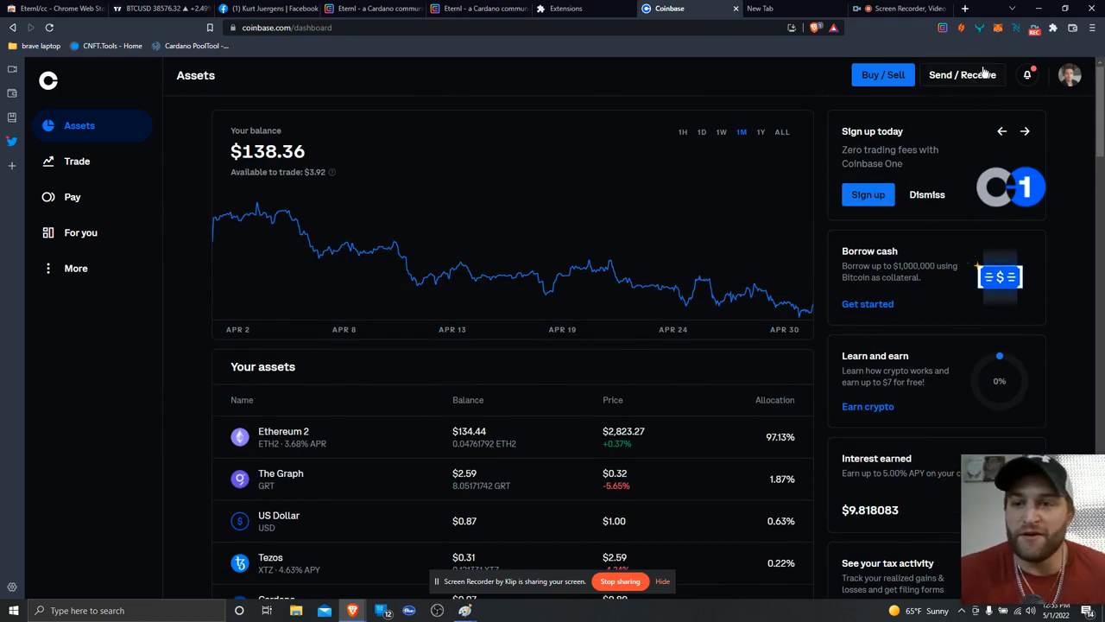
left_click(979, 76)
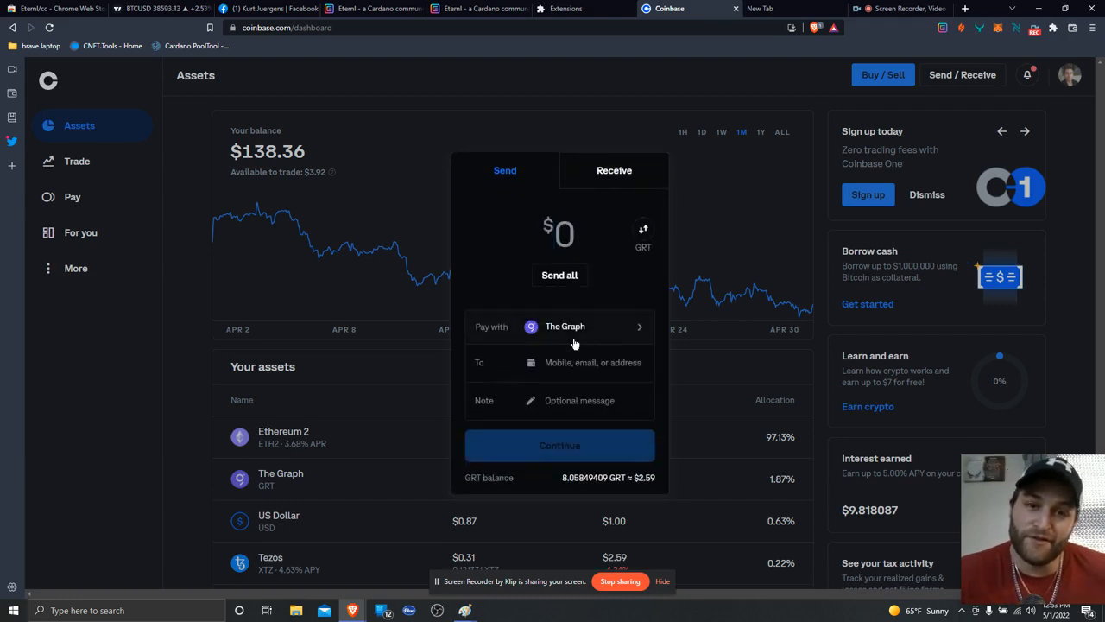
Step: Set the send asset to Cardano and paste the Eternl receive address as recipient
left_click(615, 332)
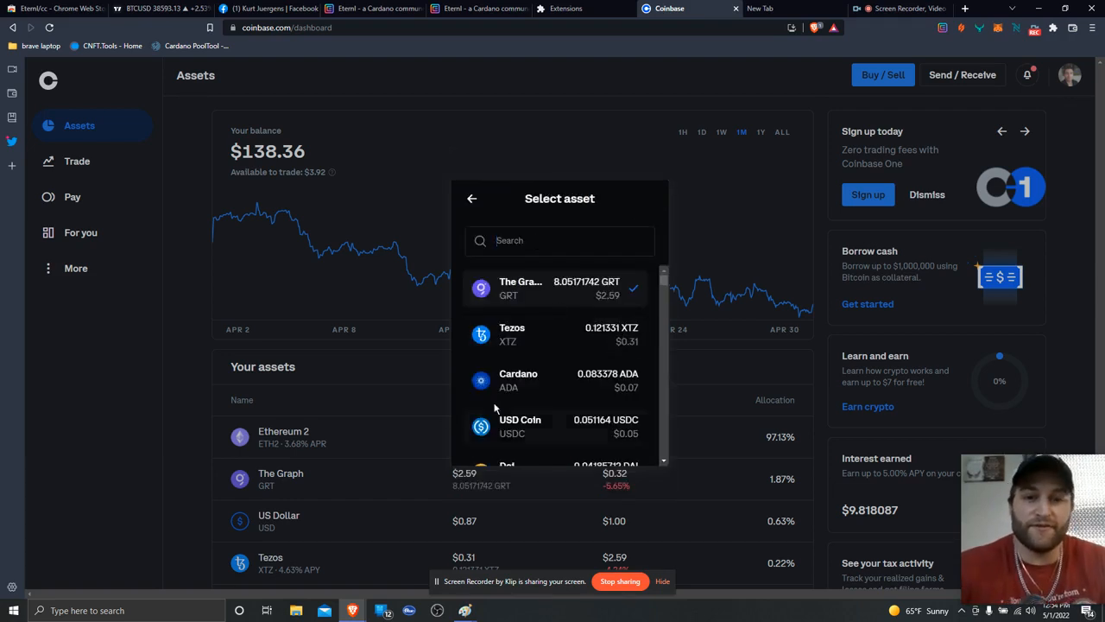
left_click(655, 393)
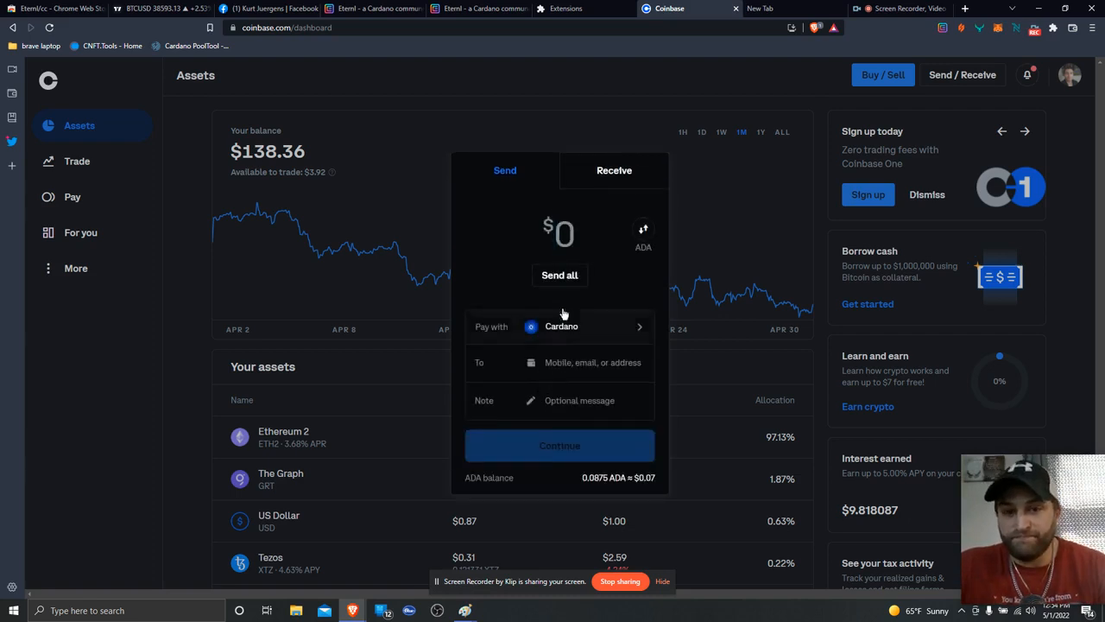
left_click(575, 367)
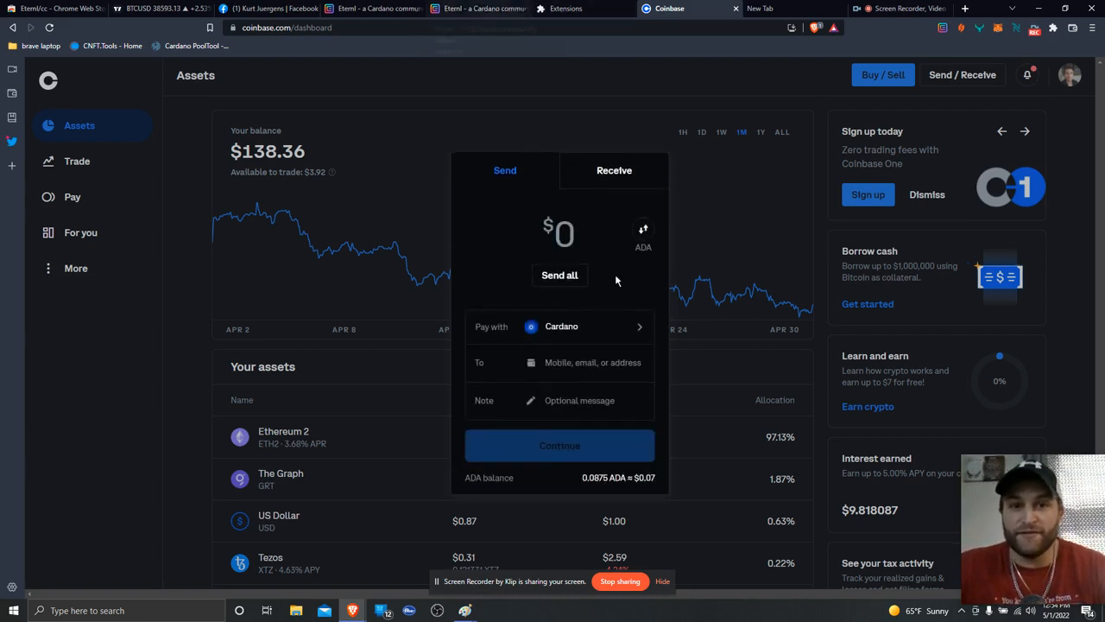
right_click(576, 362)
left_click(606, 445)
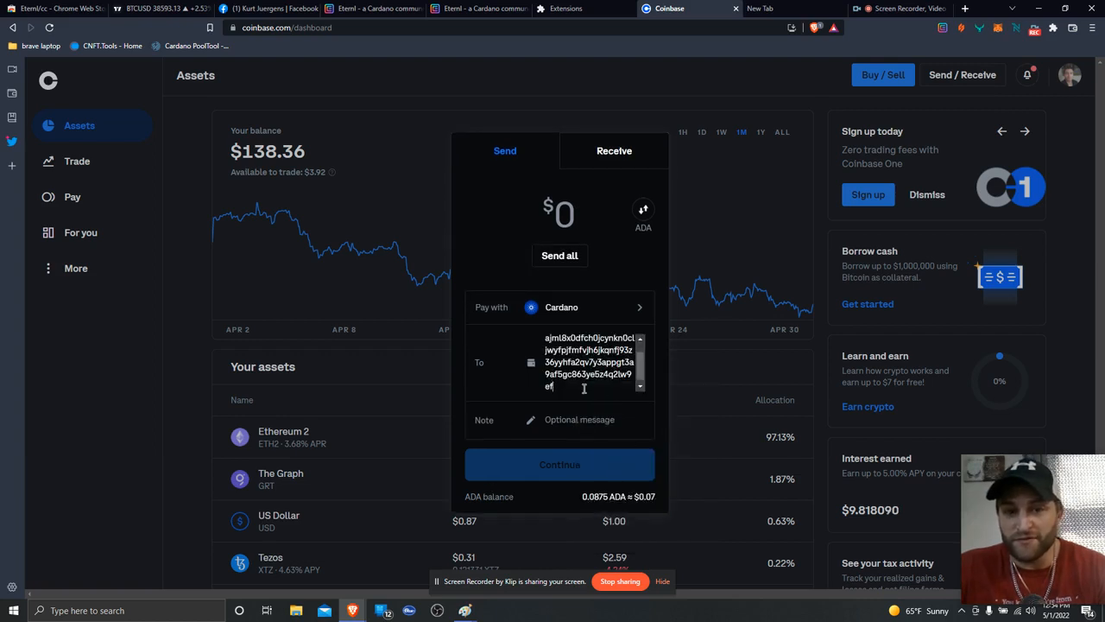
Step: Add the note 'your' and return to the Eternl Receive tab
left_click(589, 420)
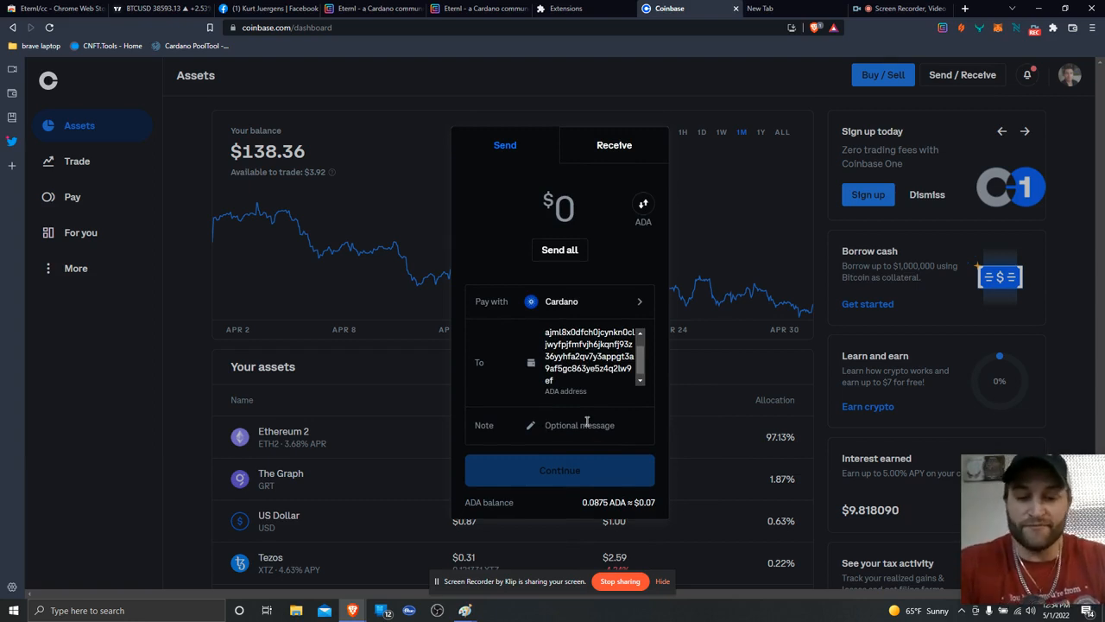
type("your pretty")
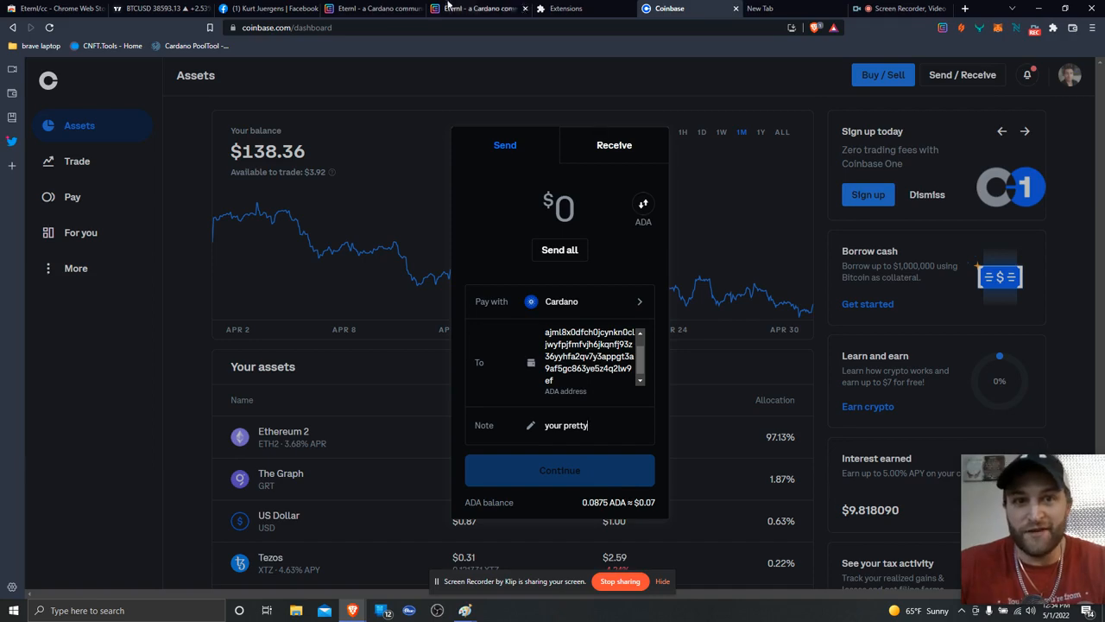
left_click(473, 9)
left_click(391, 8)
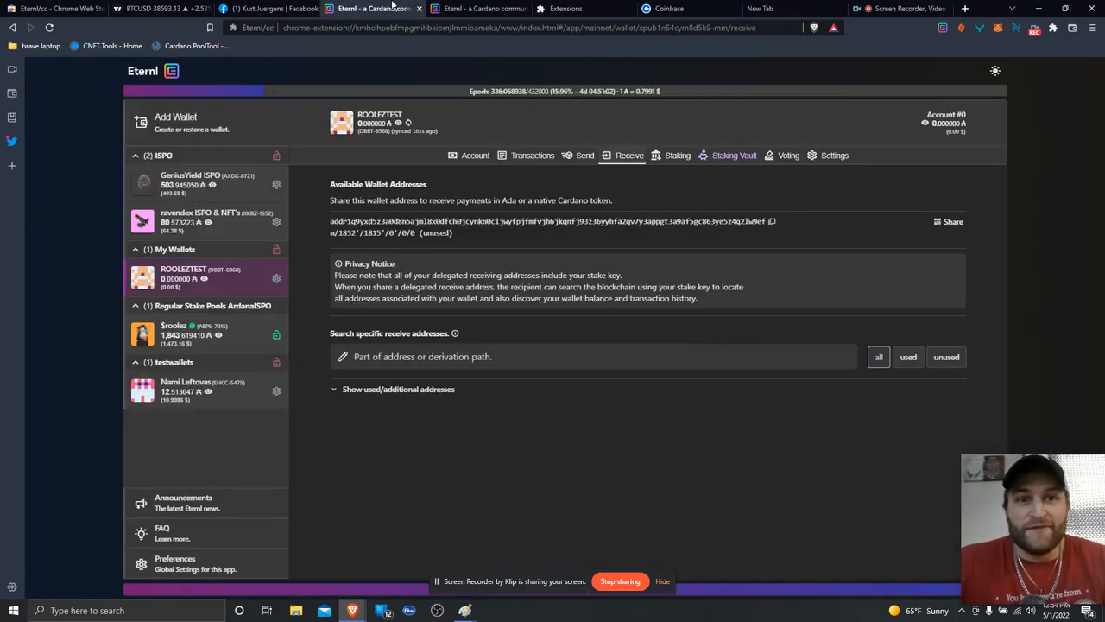
Step: View ROOLEZTEST's account list, then the funded stake-pool wallet's Account List showing its DApp account
left_click(243, 284)
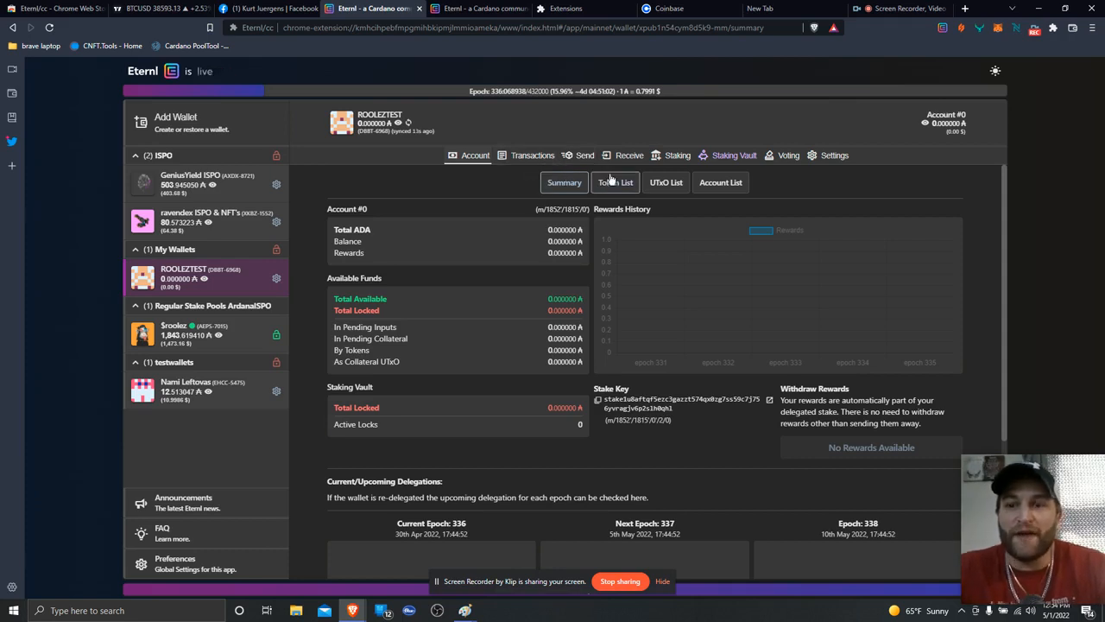
left_click(722, 183)
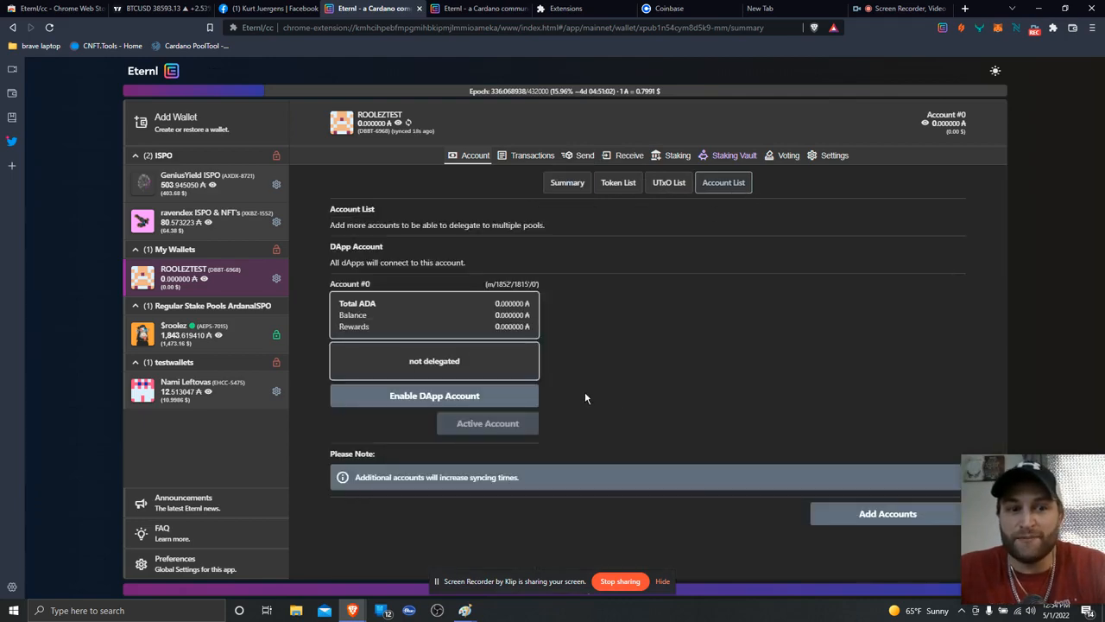
left_click(177, 335)
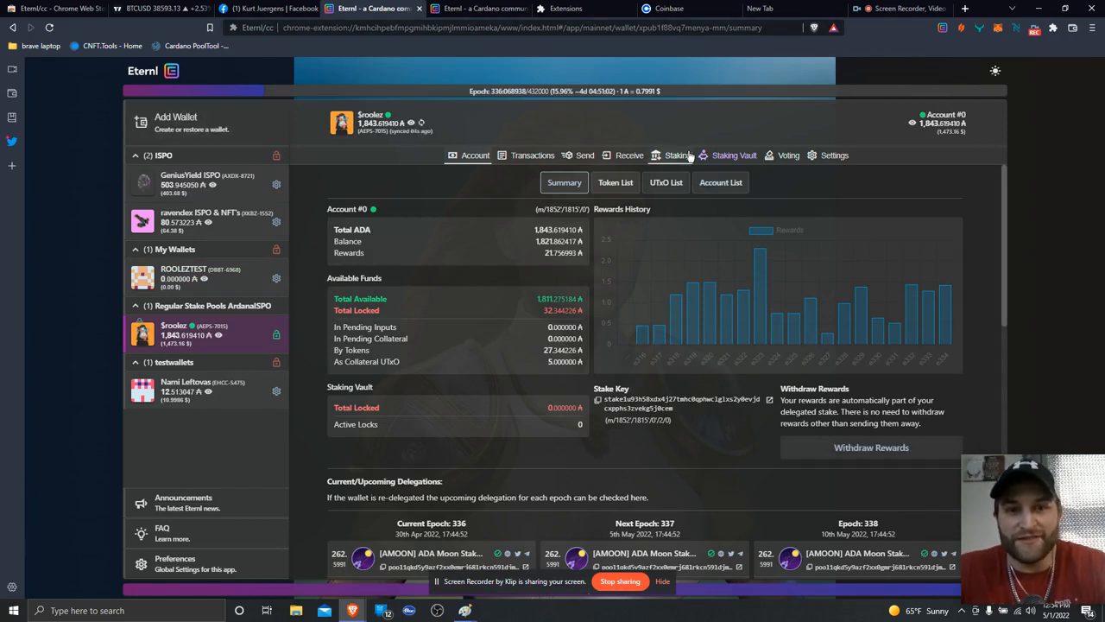
left_click(742, 189)
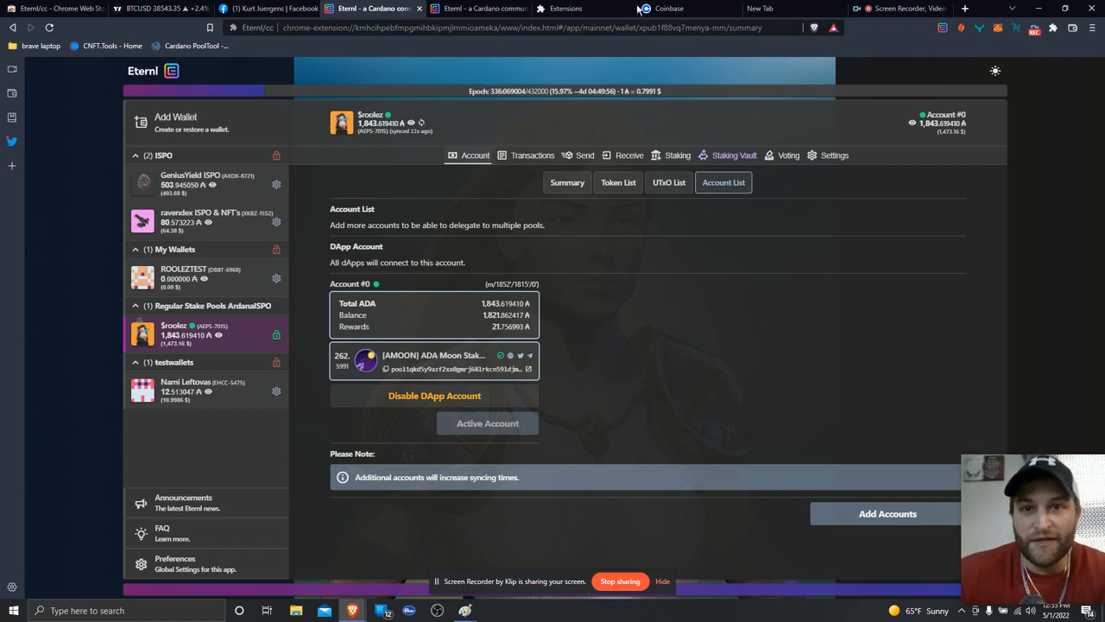
Step: Open sundaeswap.finance and launch the SundaeSwap exchange app
left_click(559, 9)
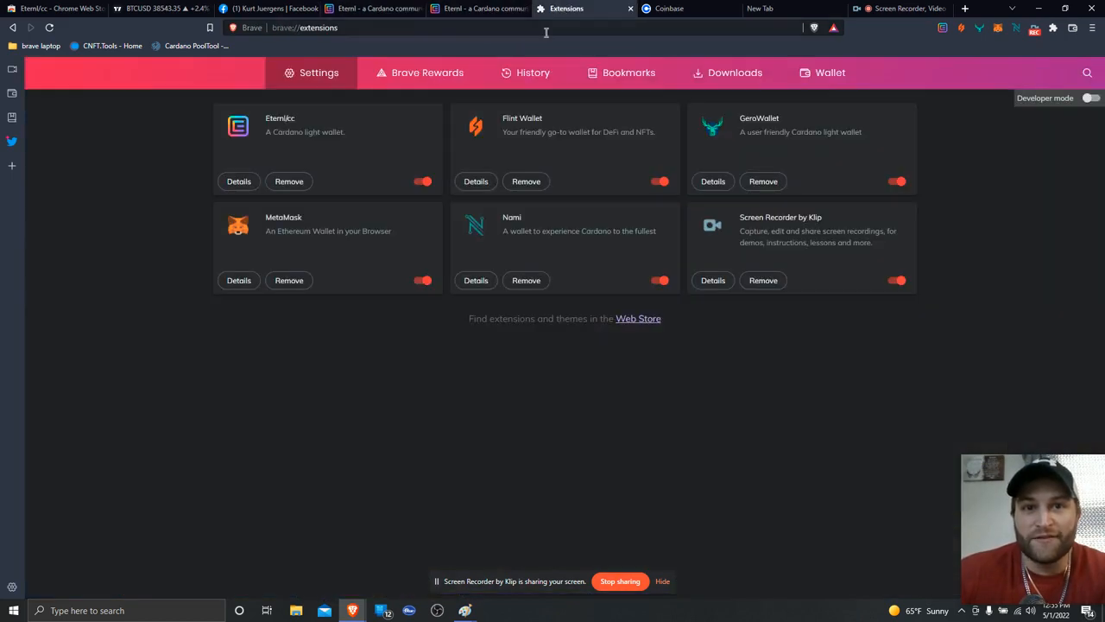
left_click(546, 32)
type("sunda")
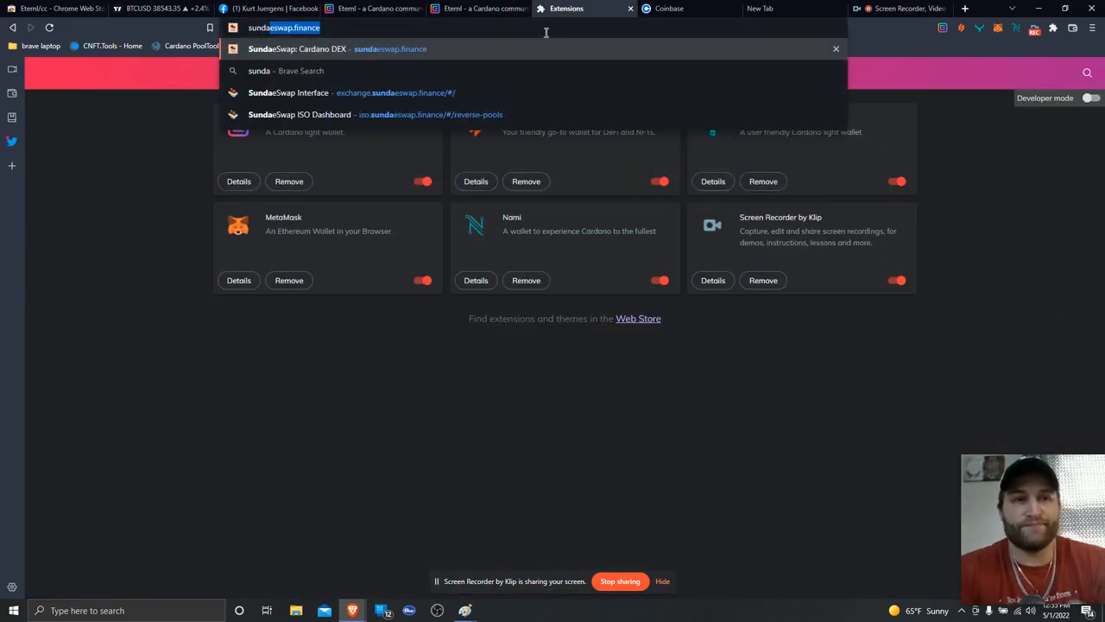
key("Return")
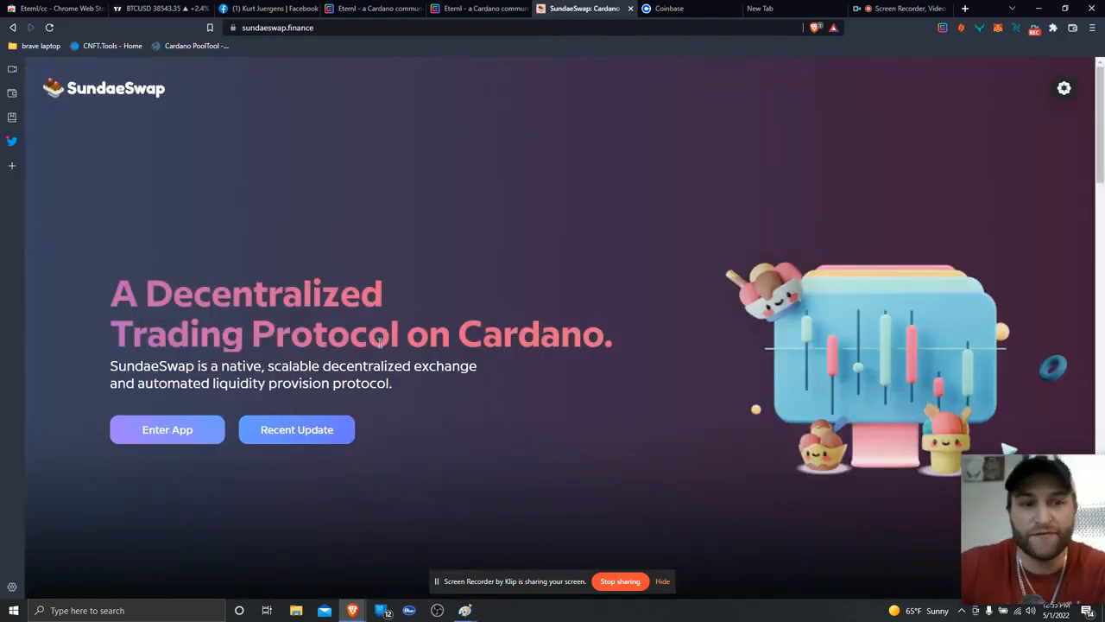
left_click(212, 440)
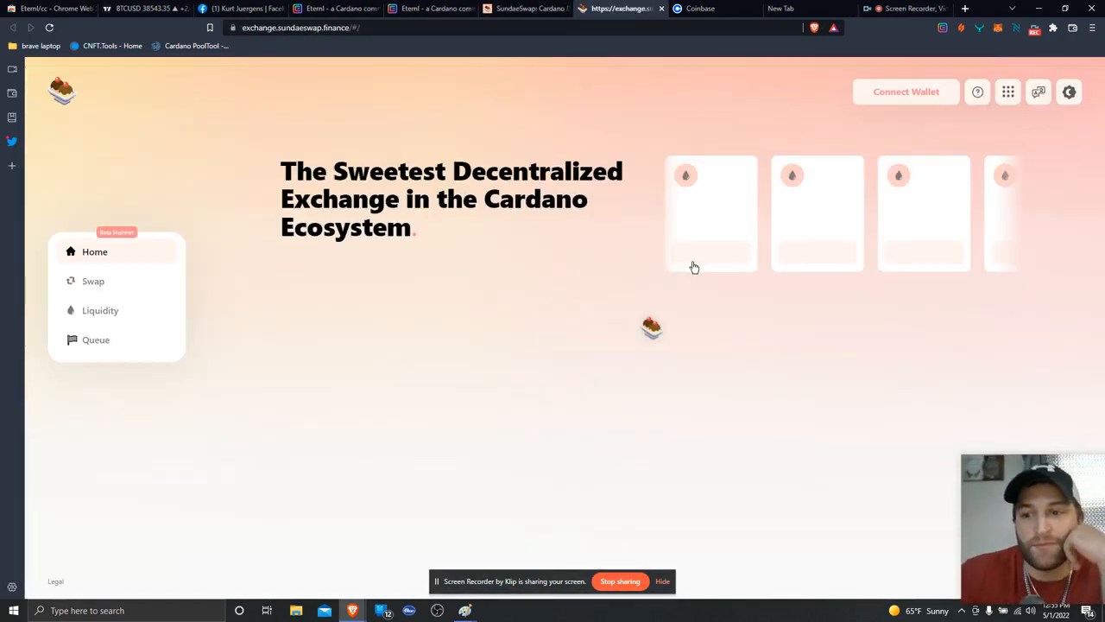
Step: Connect the Eternl wallet to SundaeSwap, accepting the terms and using its ADA $handle
left_click(916, 90)
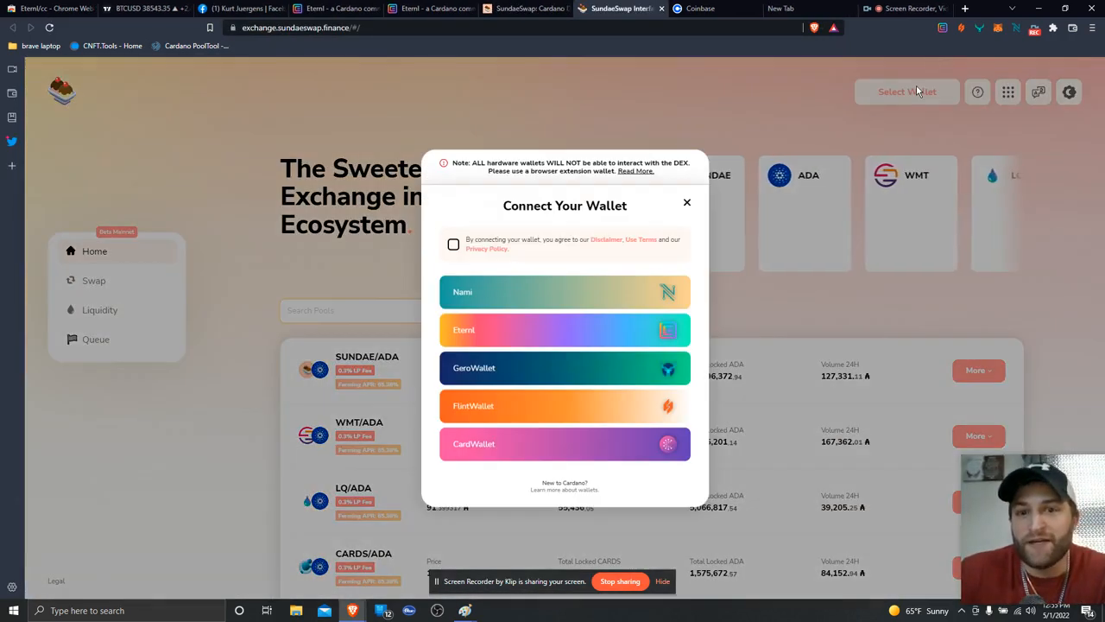
left_click(432, 9)
left_click(323, 8)
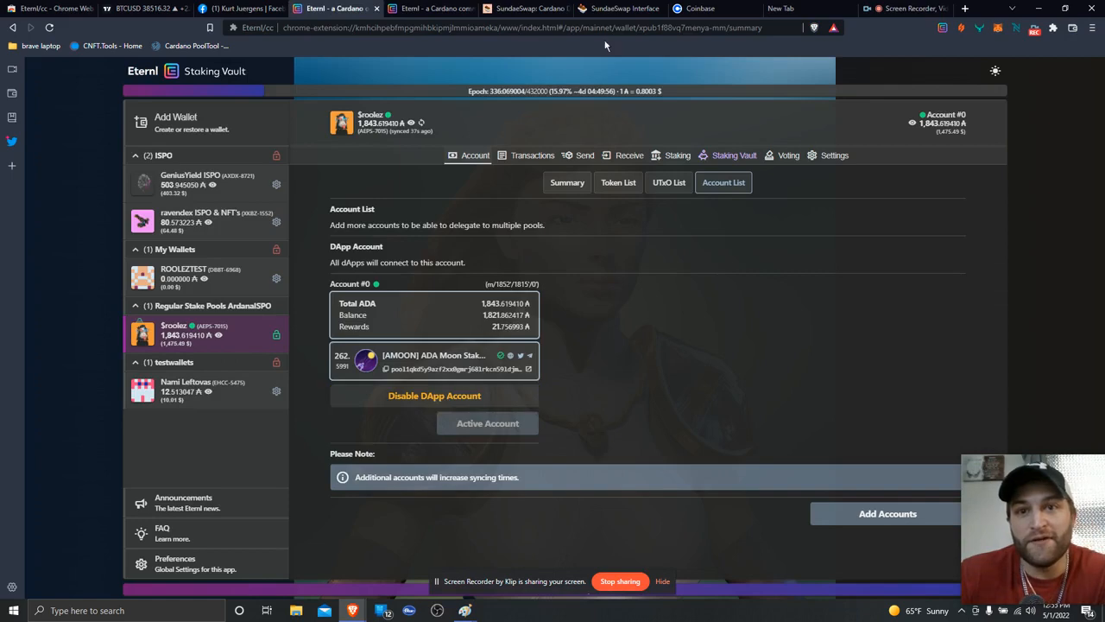
left_click(587, 9)
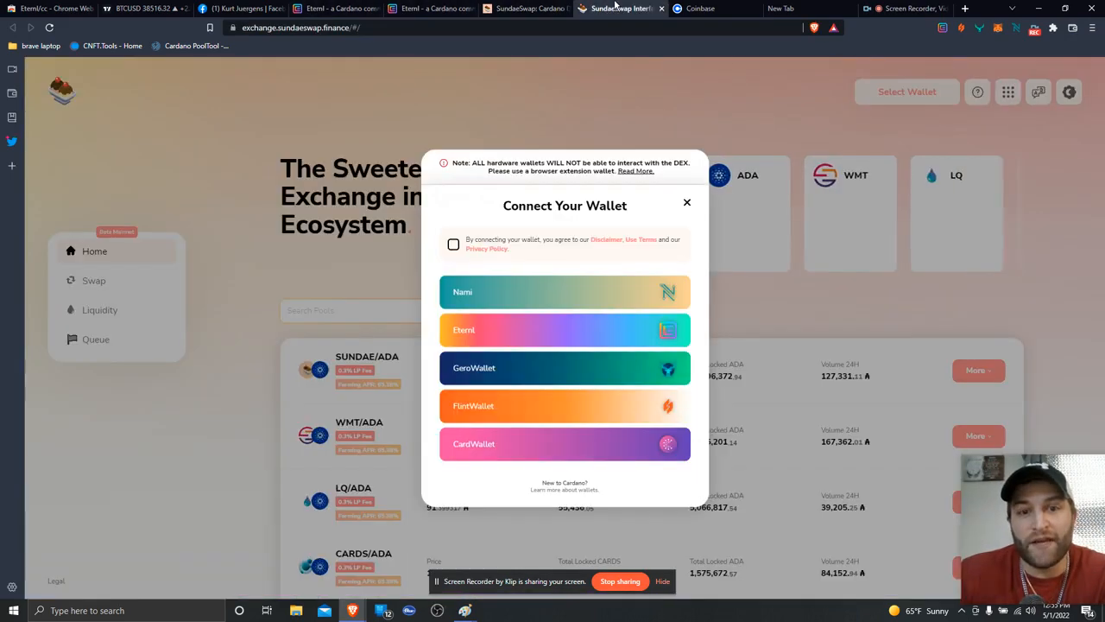
left_click(454, 244)
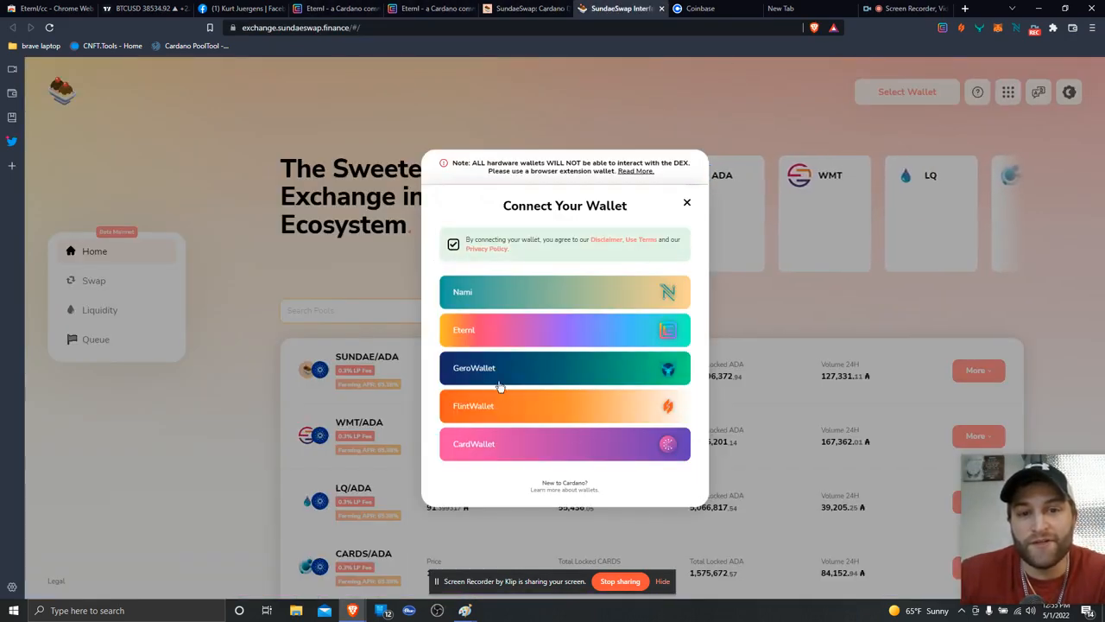
left_click(516, 335)
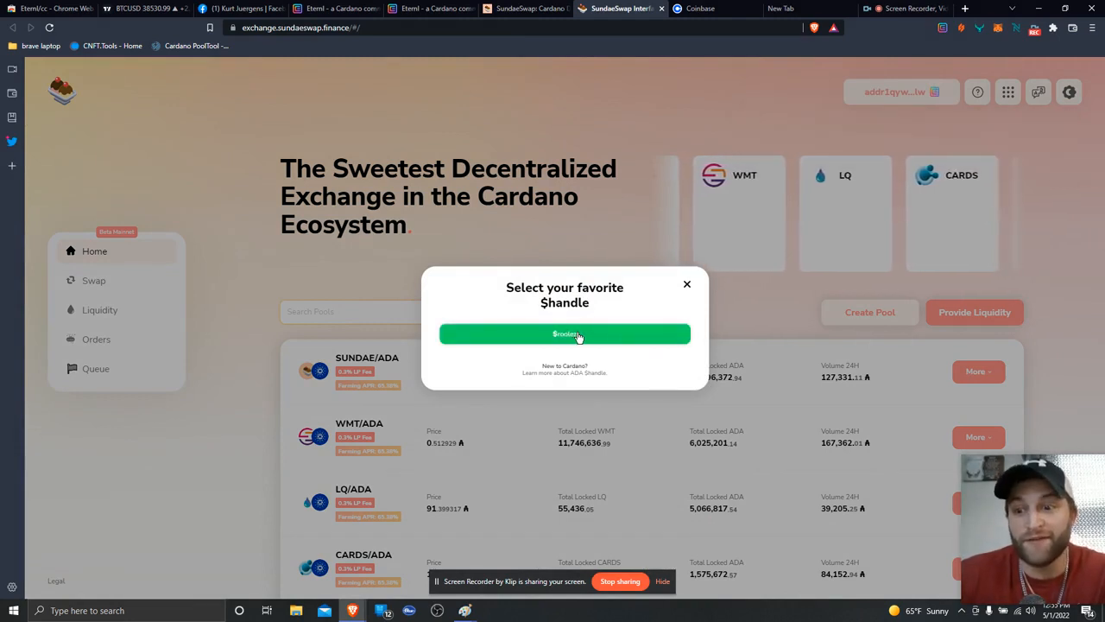
left_click(576, 334)
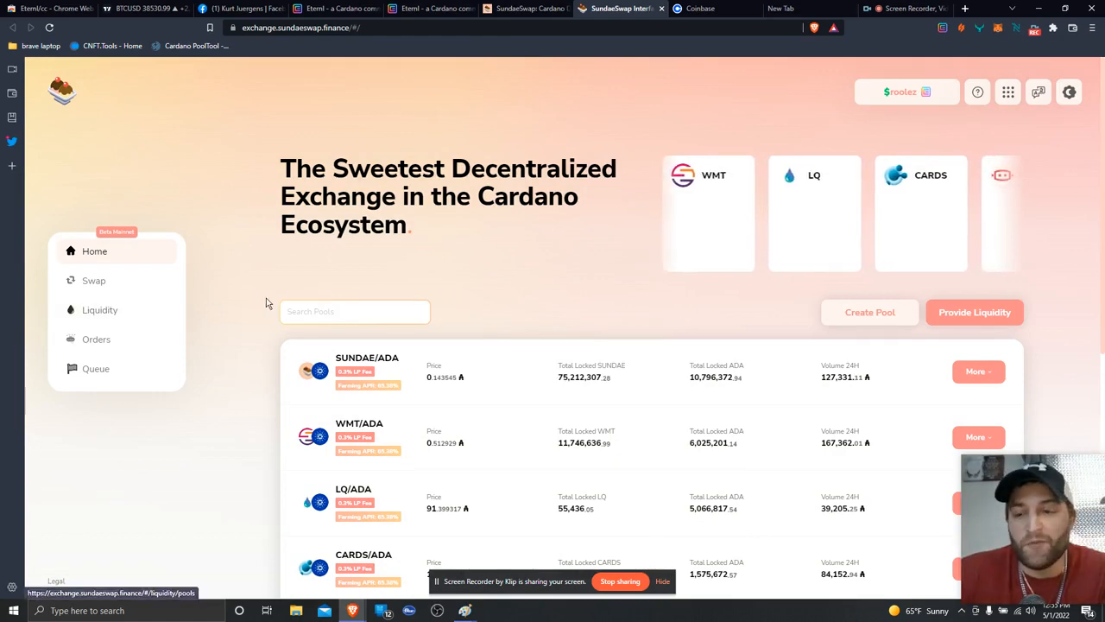
left_click(571, 31)
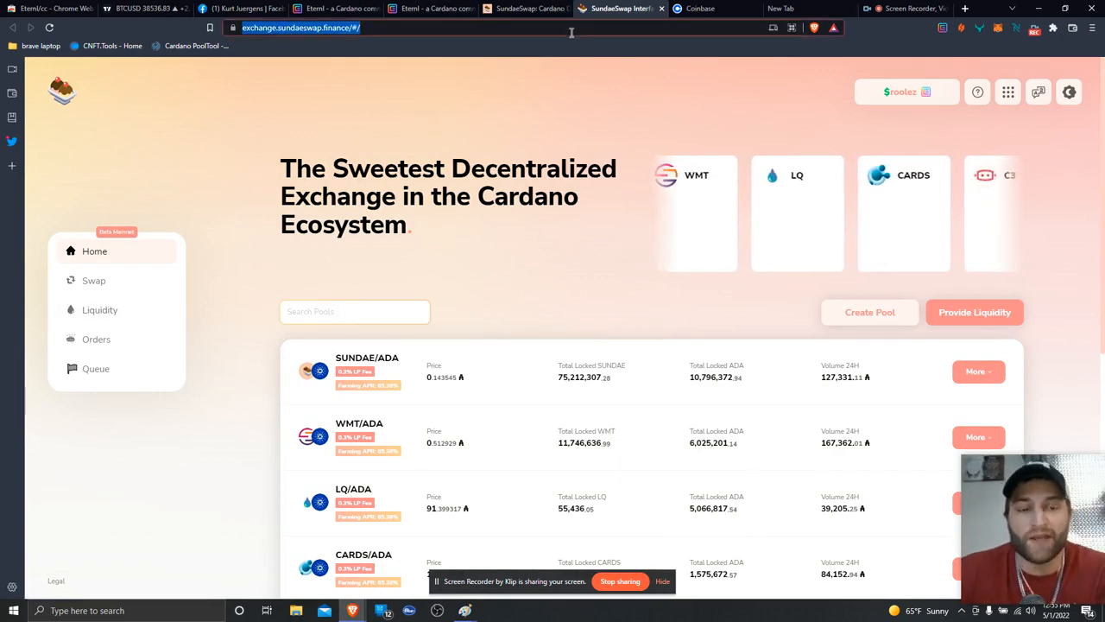
Step: Load app.wingriders.com/farming, close the Coinbase tab, and return to Eternl's Account List
type("app")
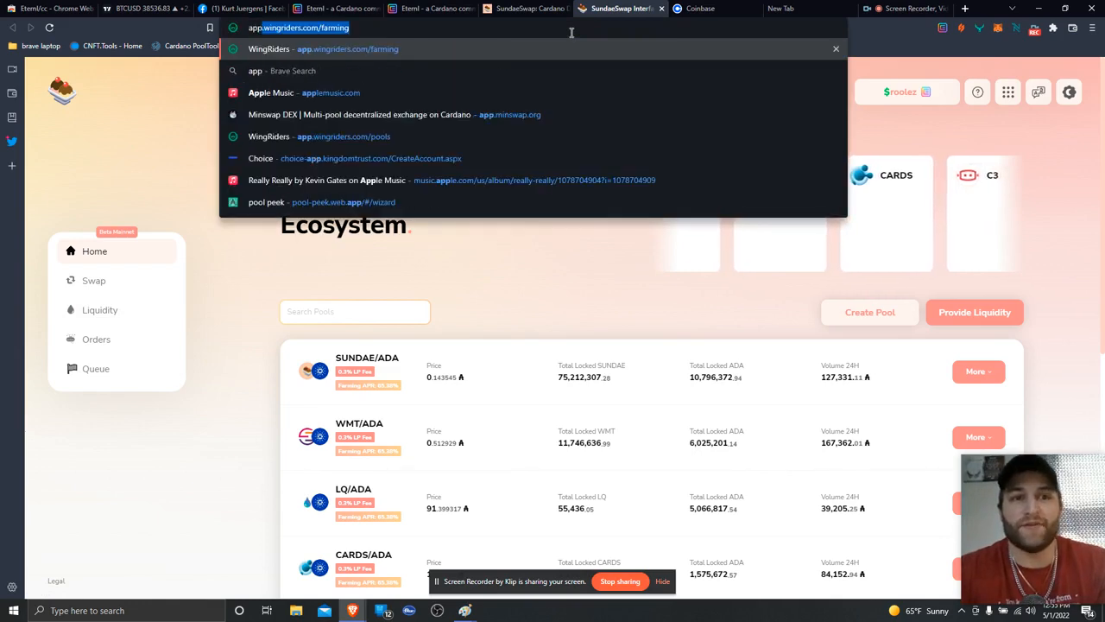
key("Return")
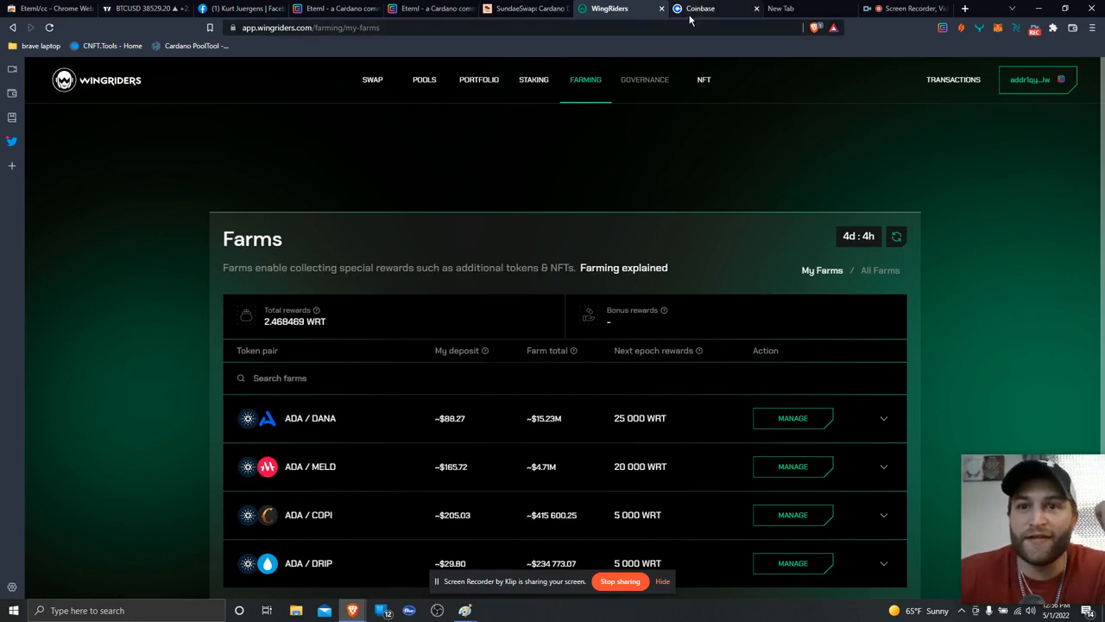
left_click(757, 11)
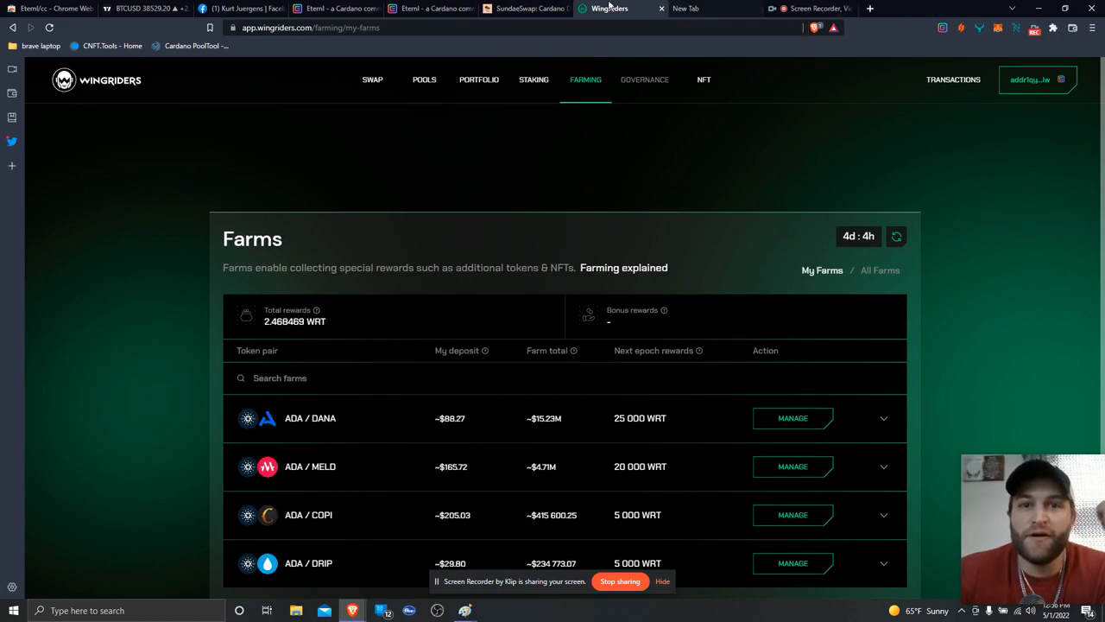
left_click(412, 8)
left_click(329, 9)
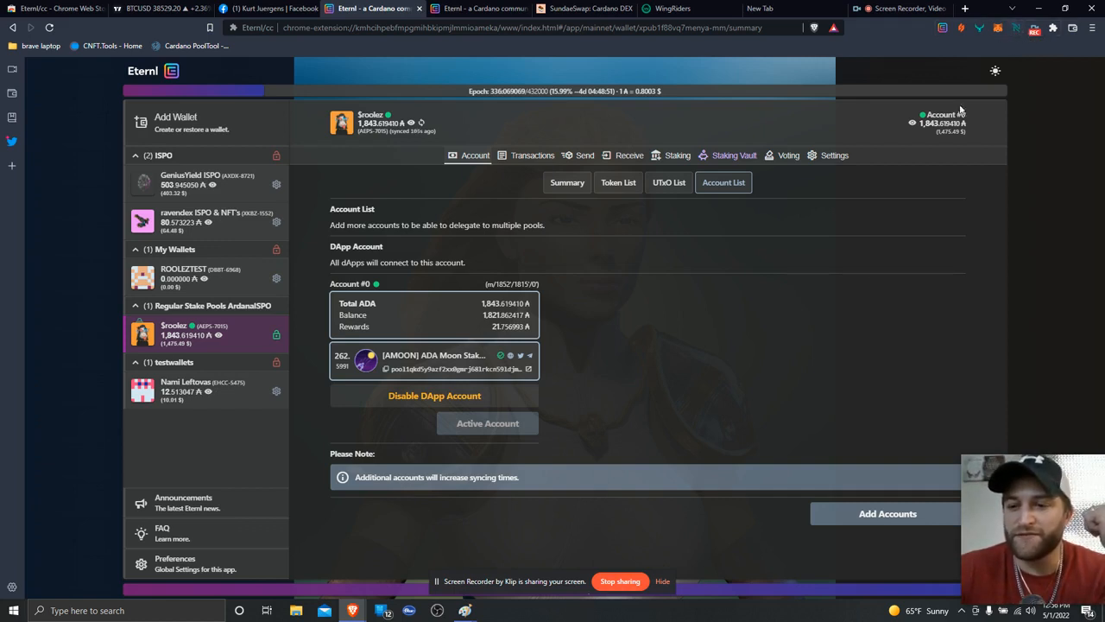
left_click(981, 29)
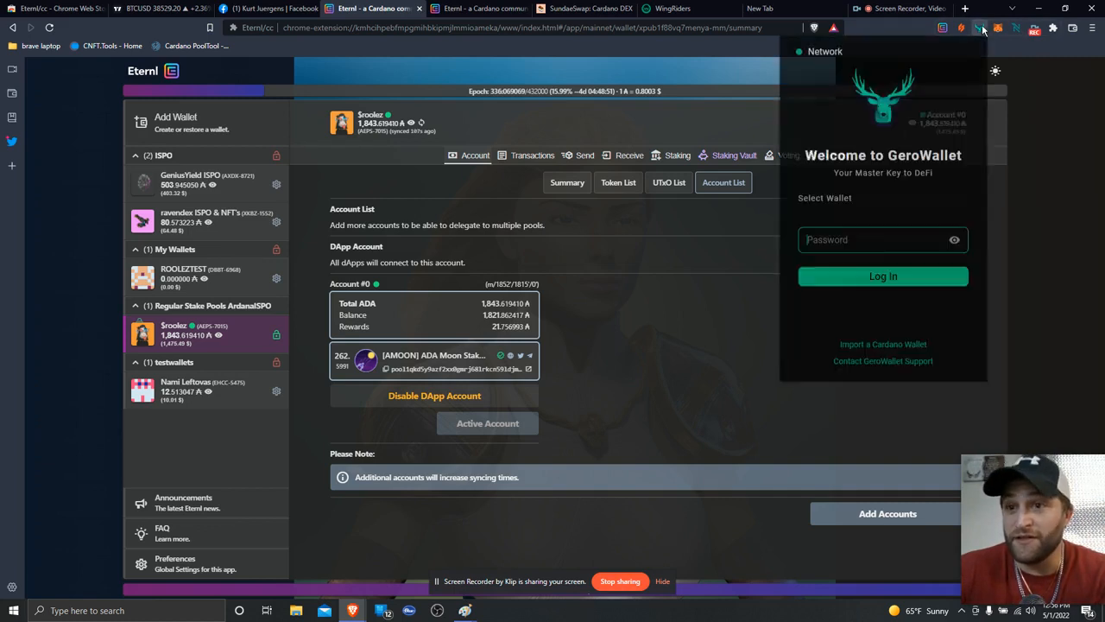
left_click(983, 31)
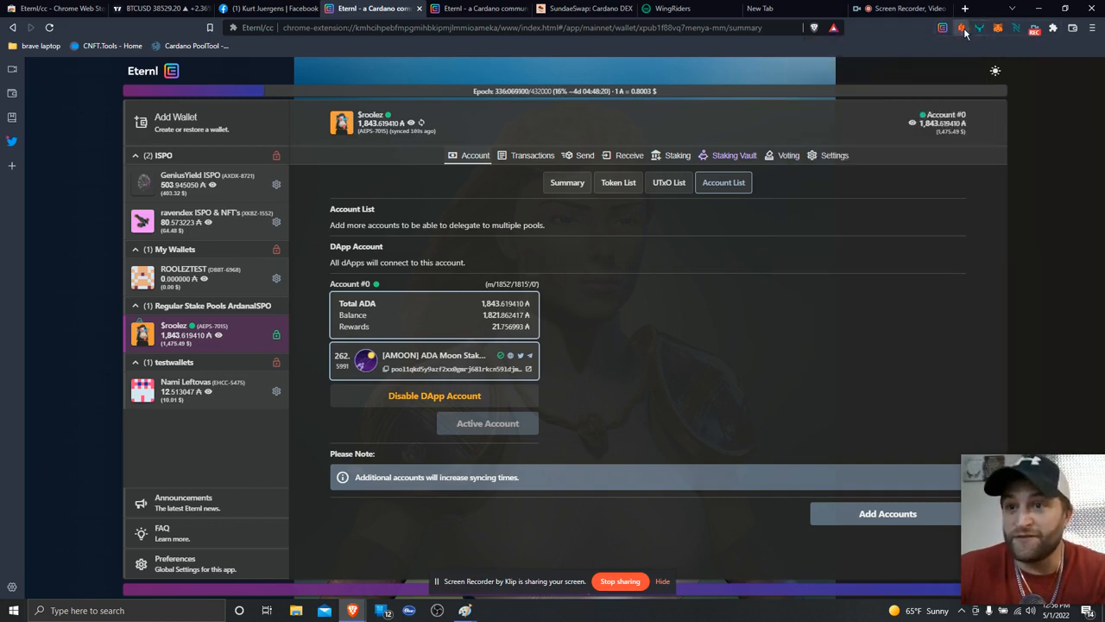
left_click(962, 28)
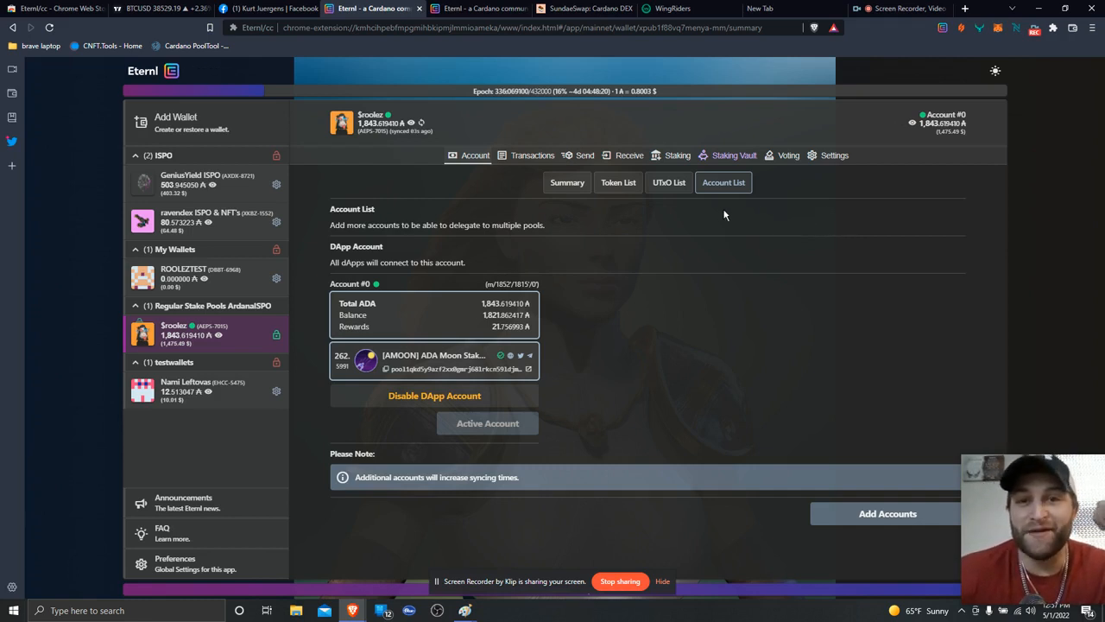
mouse_move(1057, 527)
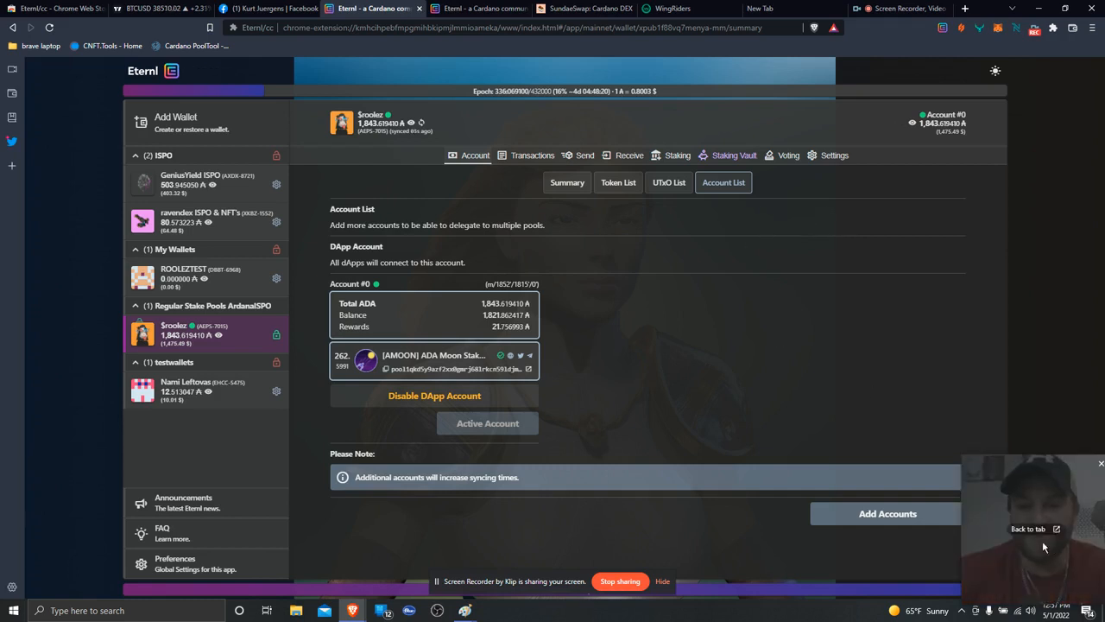